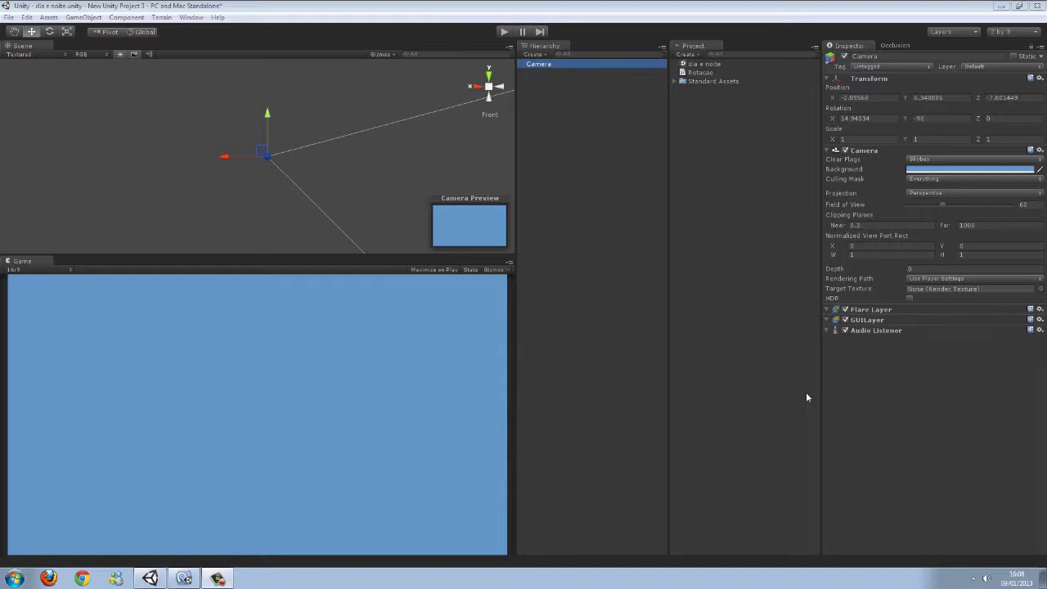
# Expand Standard Assets, browse Import Package, inspect the Sun flare, then reselect the Camera
pyautogui.keyDown('alt'); pyautogui.click(676, 81); pyautogui.keyUp('alt')
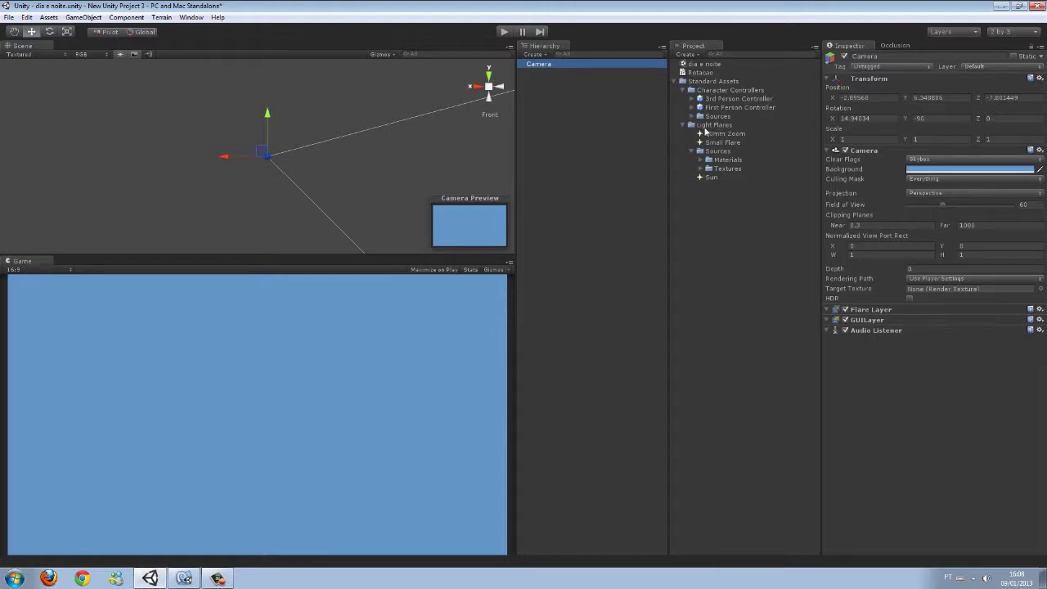
pyautogui.rightClick(701, 232)
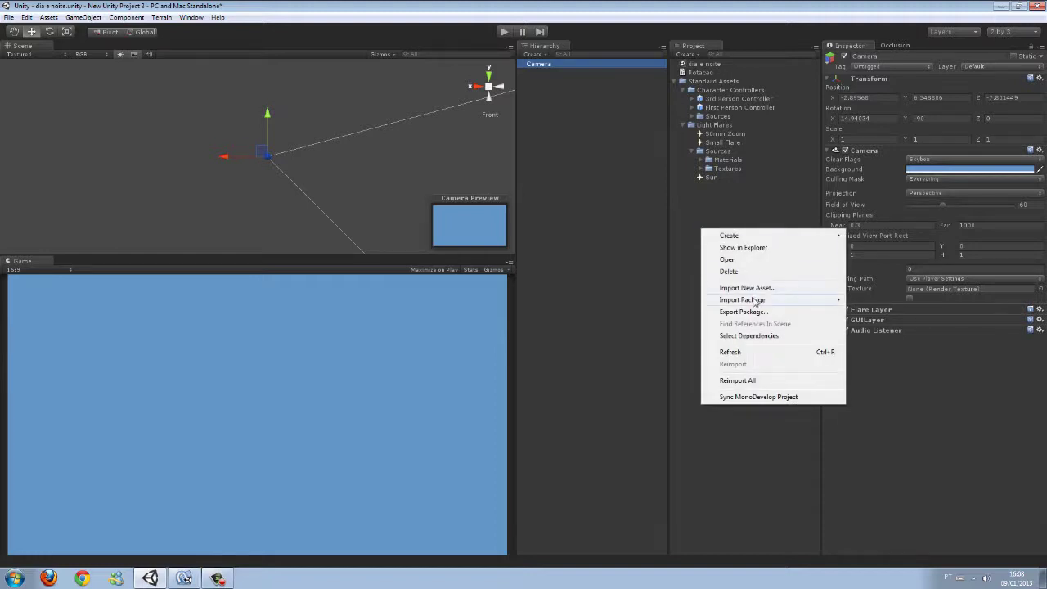
pyautogui.moveTo(754, 302)
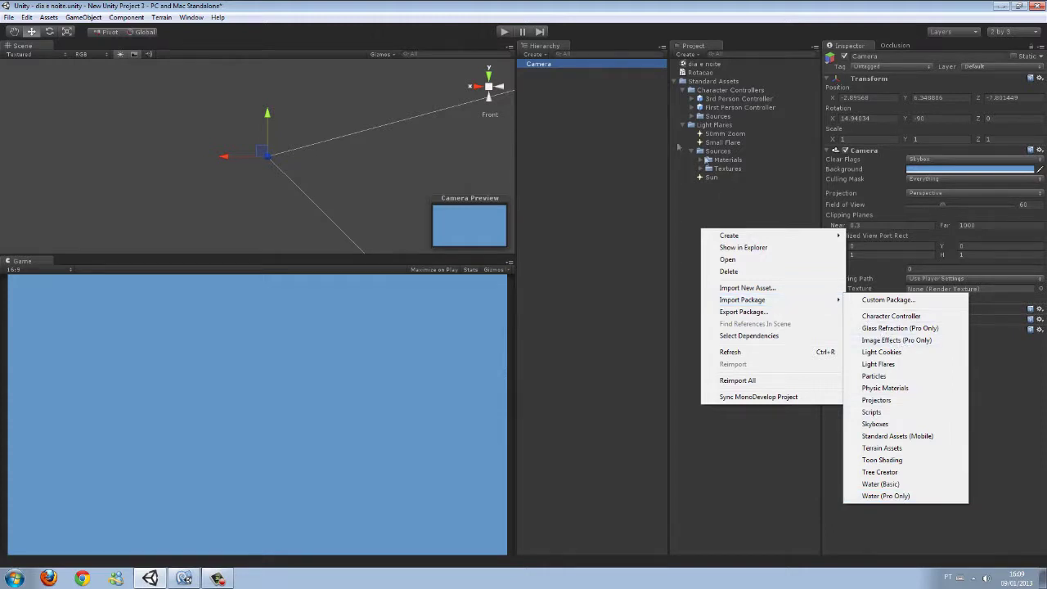
pyautogui.click(705, 181)
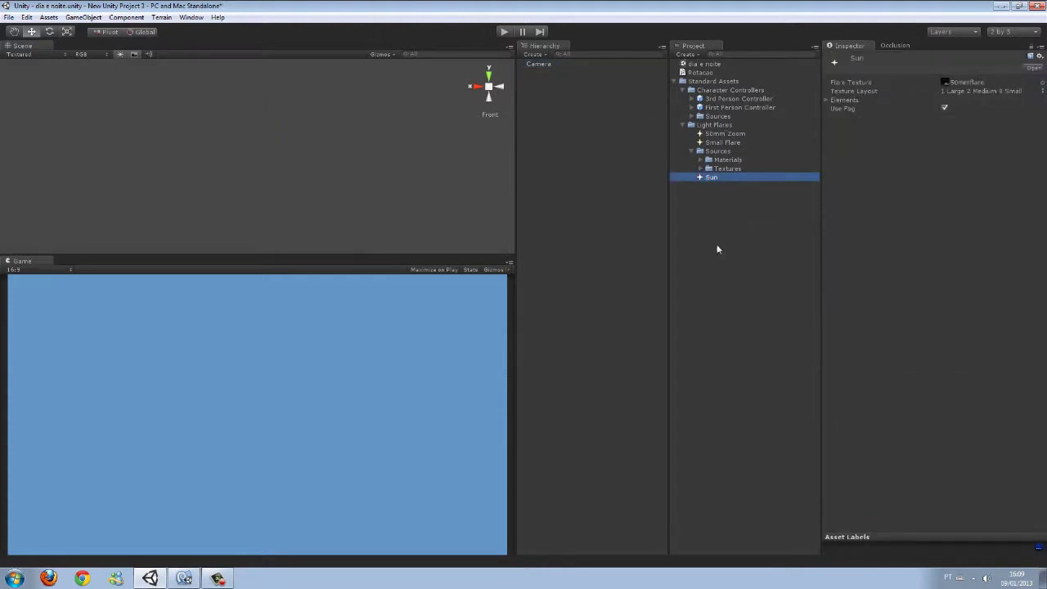
pyautogui.click(543, 64)
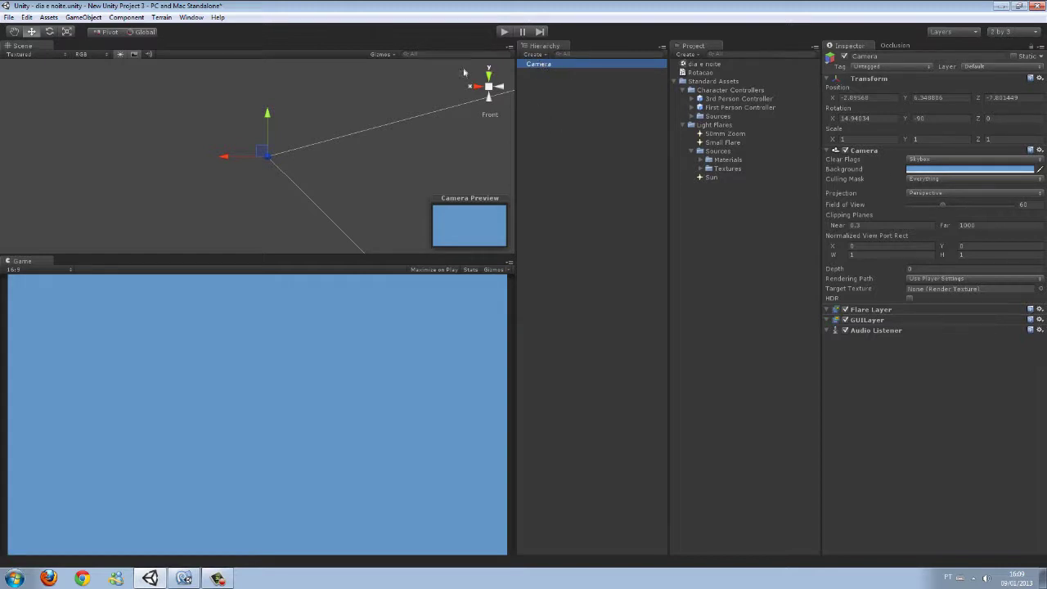
# Add a Plane to the scene and scale it to 100 × 100 × 1000
pyautogui.click(70, 17)
pyautogui.moveTo(104, 40)
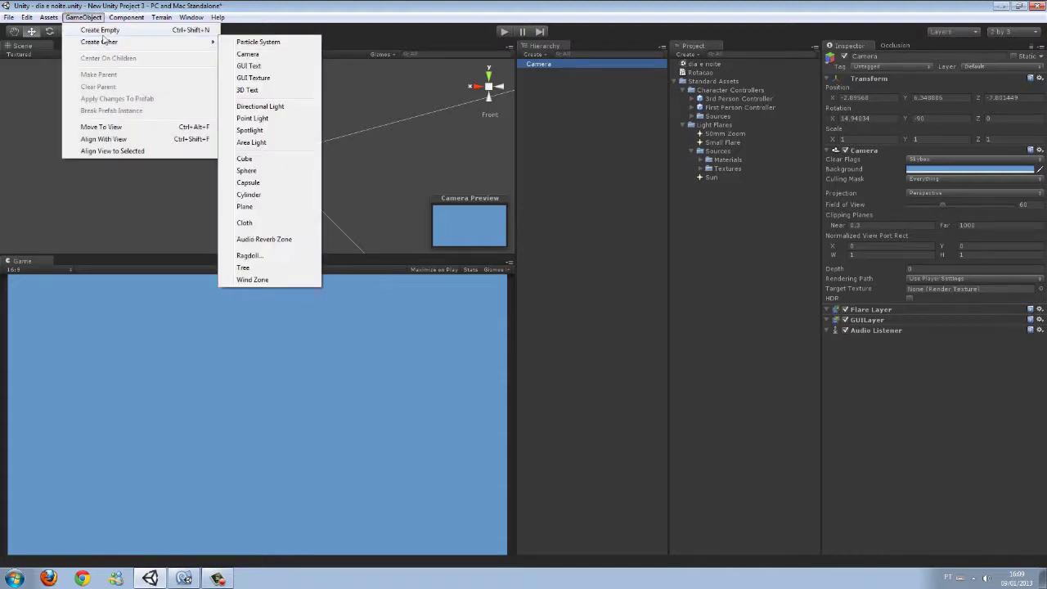
pyautogui.click(244, 206)
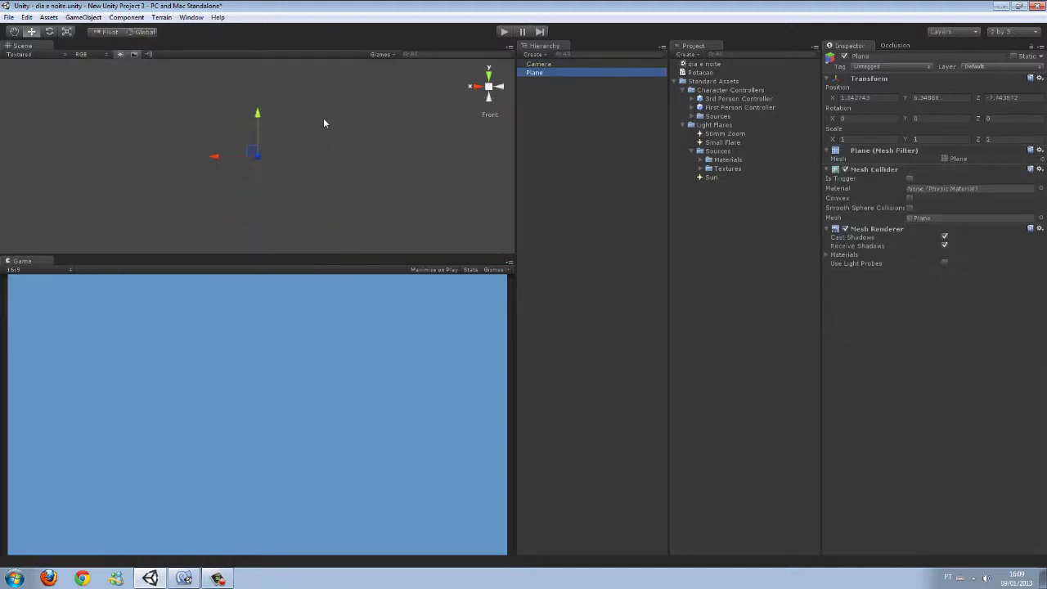
pyautogui.click(488, 72)
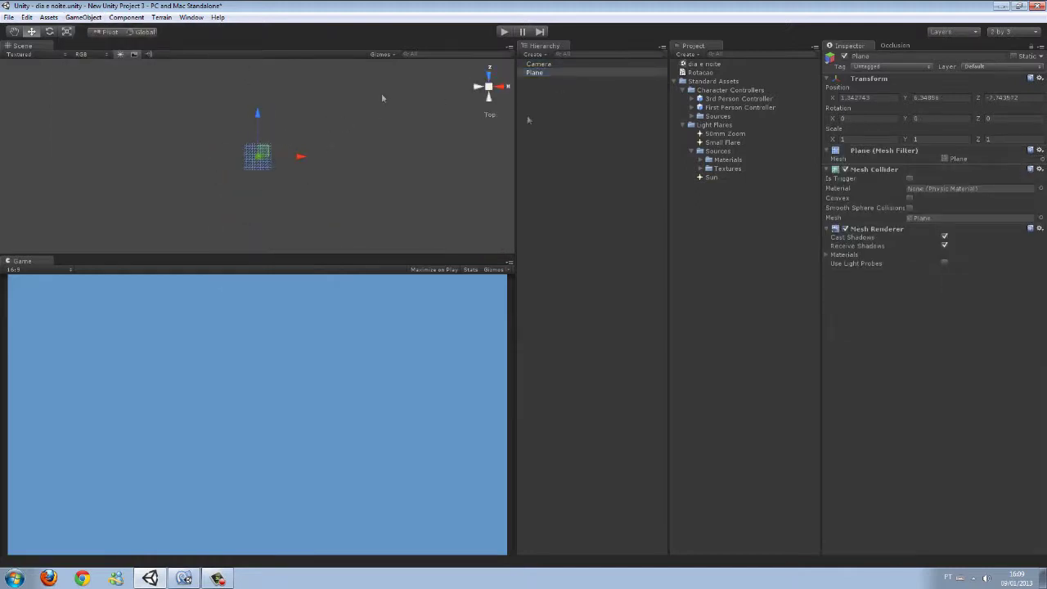
pyautogui.click(868, 139)
pyautogui.write('100')
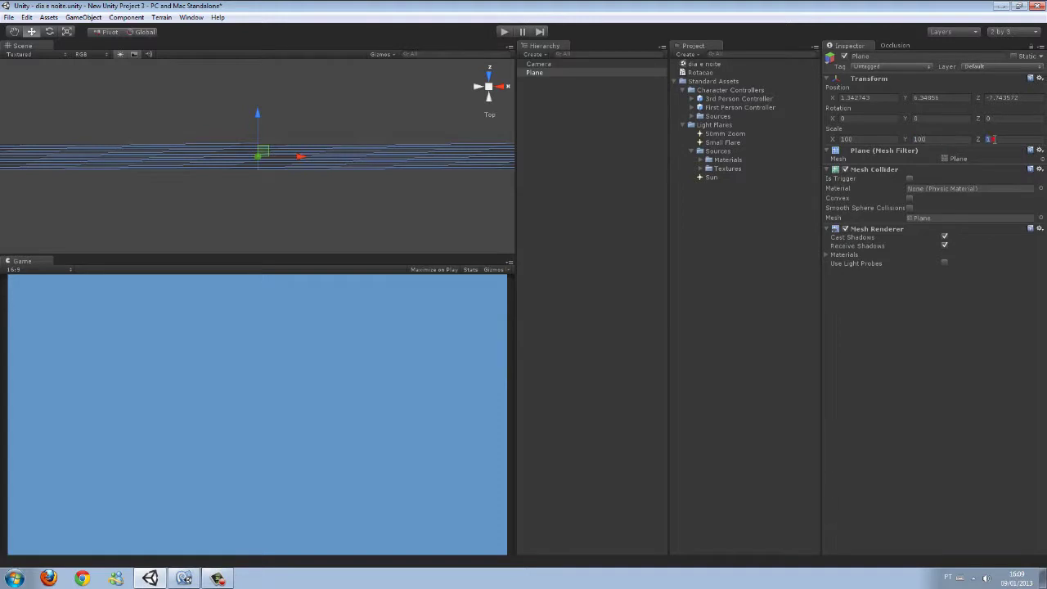
pyautogui.write('1000')
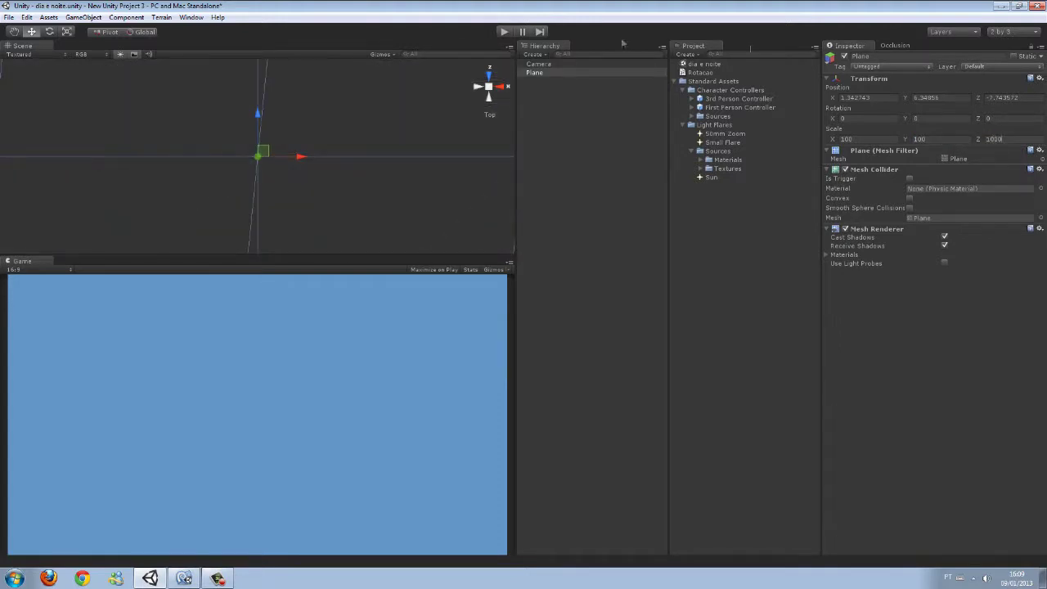
pyautogui.press('Return')
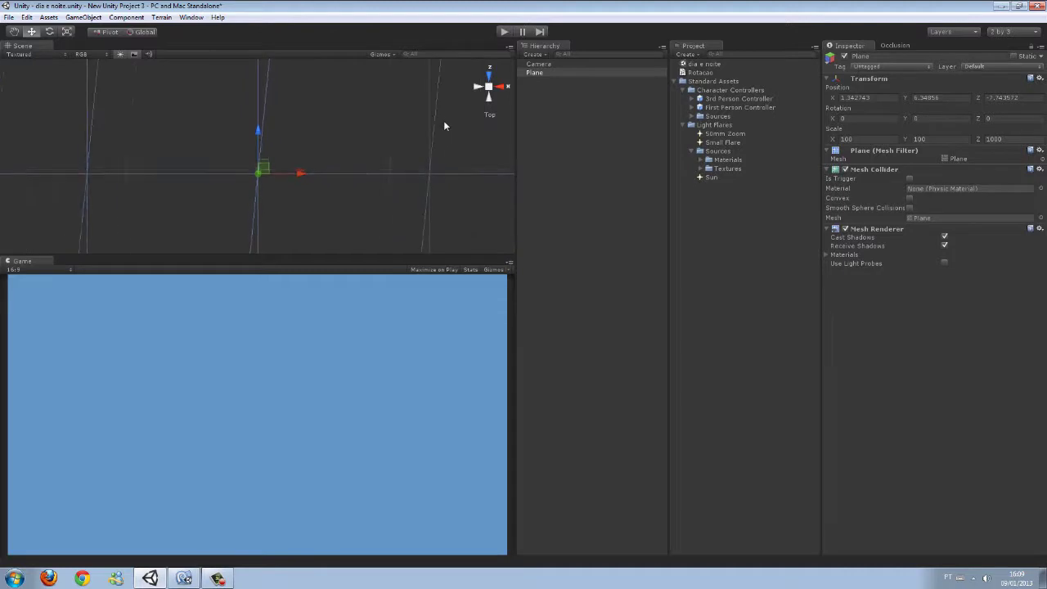
# Lower the plane beneath the camera to a Y position of about -62.36
pyautogui.scroll(-2, 443, 123)
pyautogui.scroll(-3, 443, 122)
pyautogui.scroll(-3, 444, 122)
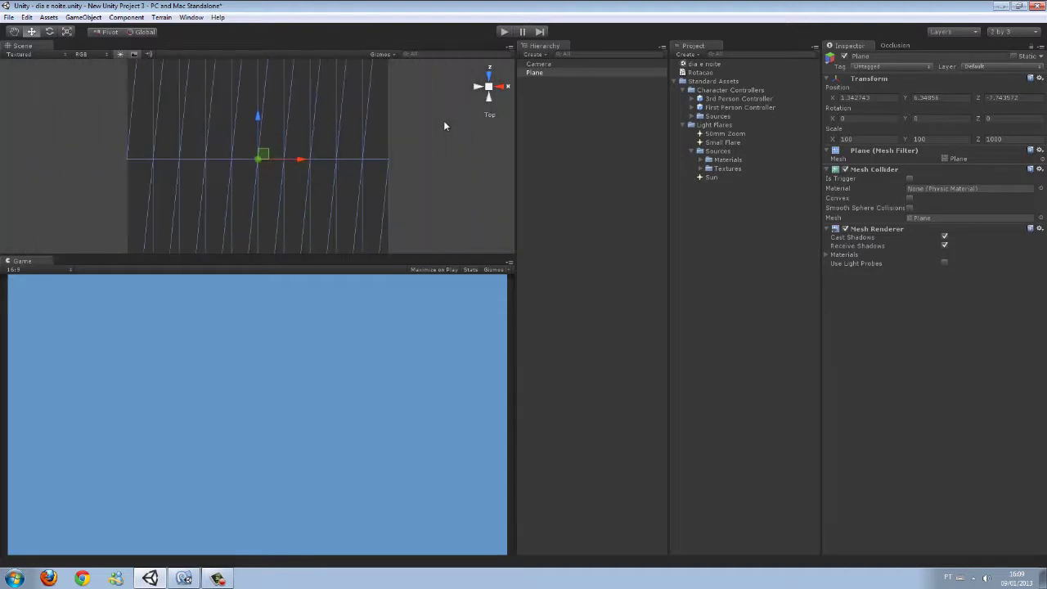
pyautogui.click(490, 93)
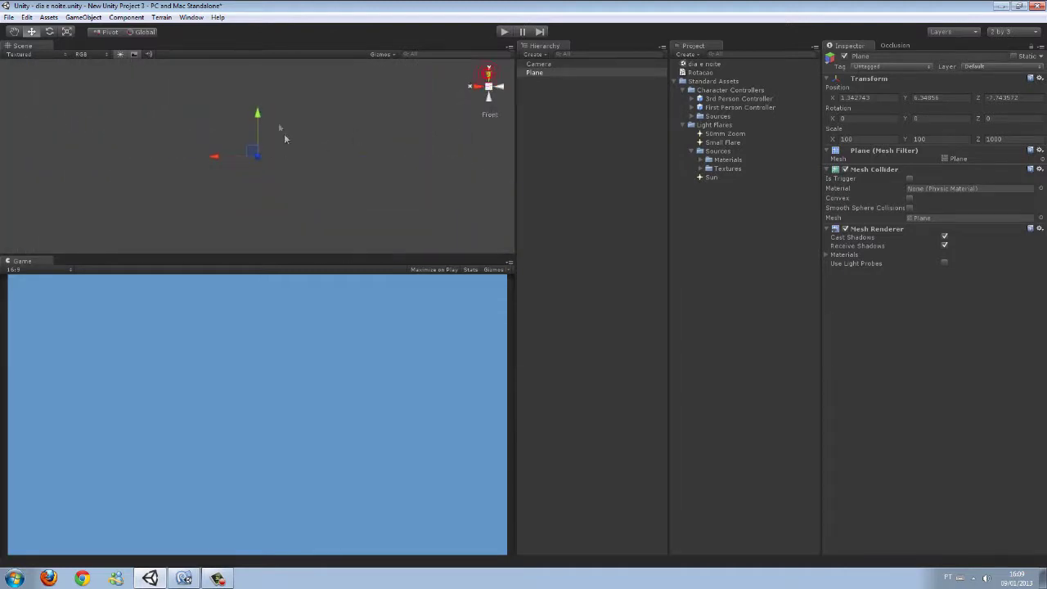
pyautogui.moveTo(266, 131)
pyautogui.mouseDown()
pyautogui.moveTo(280, 118)
pyautogui.moveTo(285, 133)
pyautogui.mouseUp()
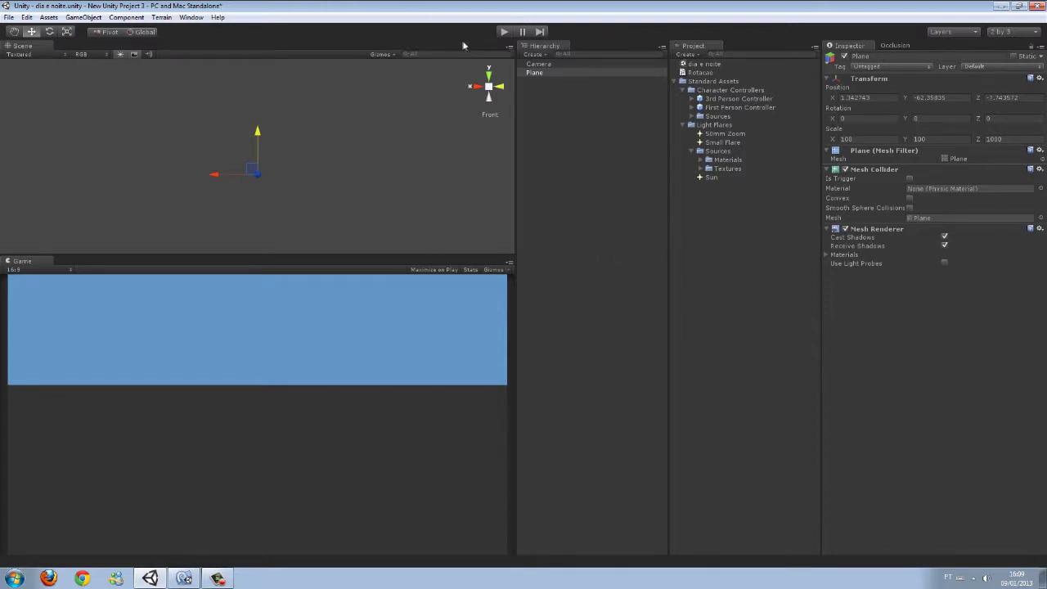
# Add a Sphere to the scene
pyautogui.click(98, 19)
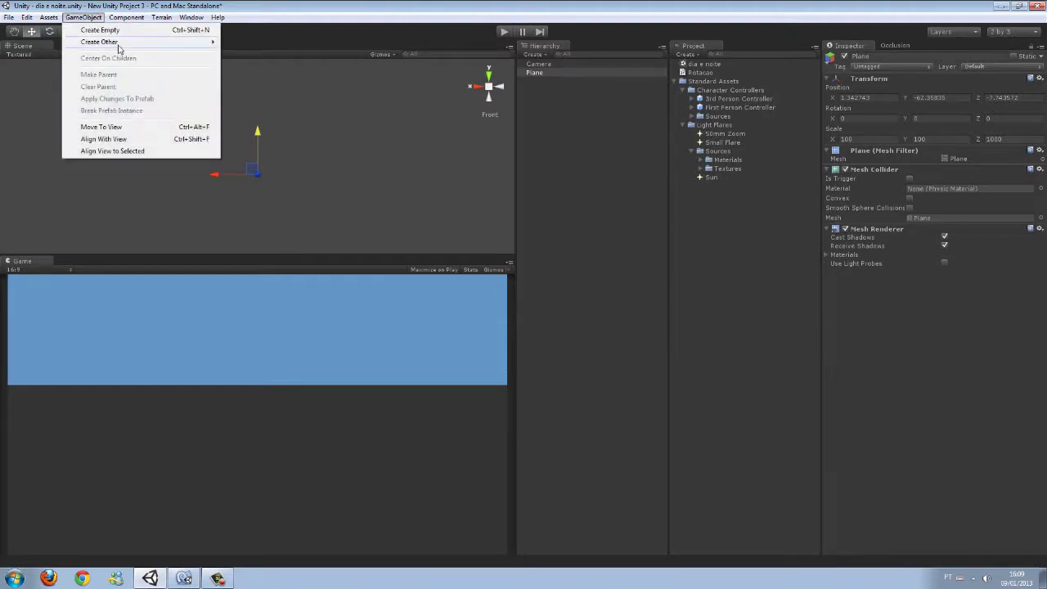
pyautogui.moveTo(118, 45)
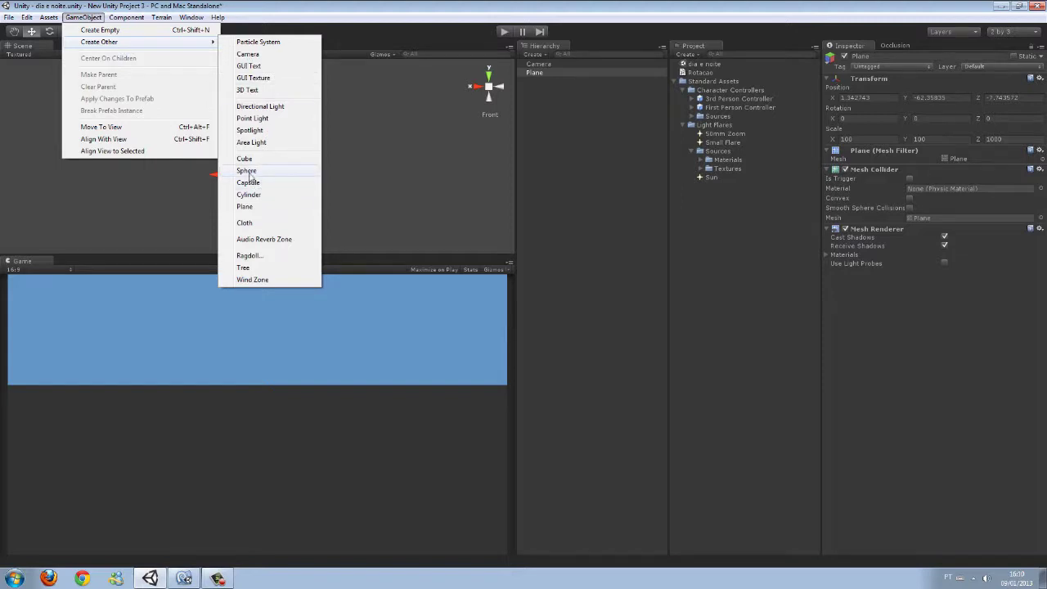
pyautogui.click(248, 170)
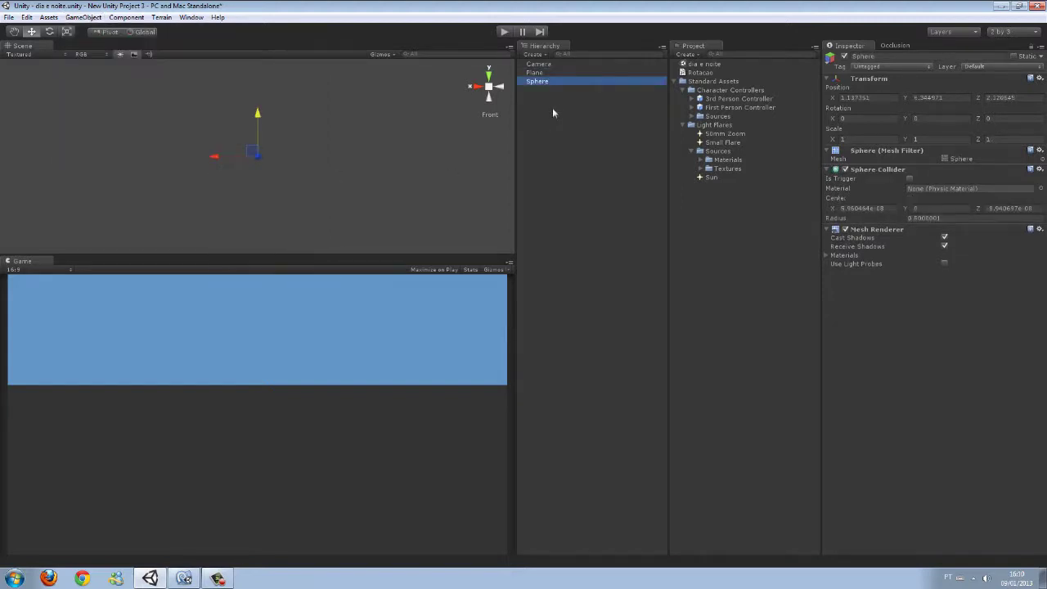
# Add a Directional light and view the scene from the top
pyautogui.click(89, 17)
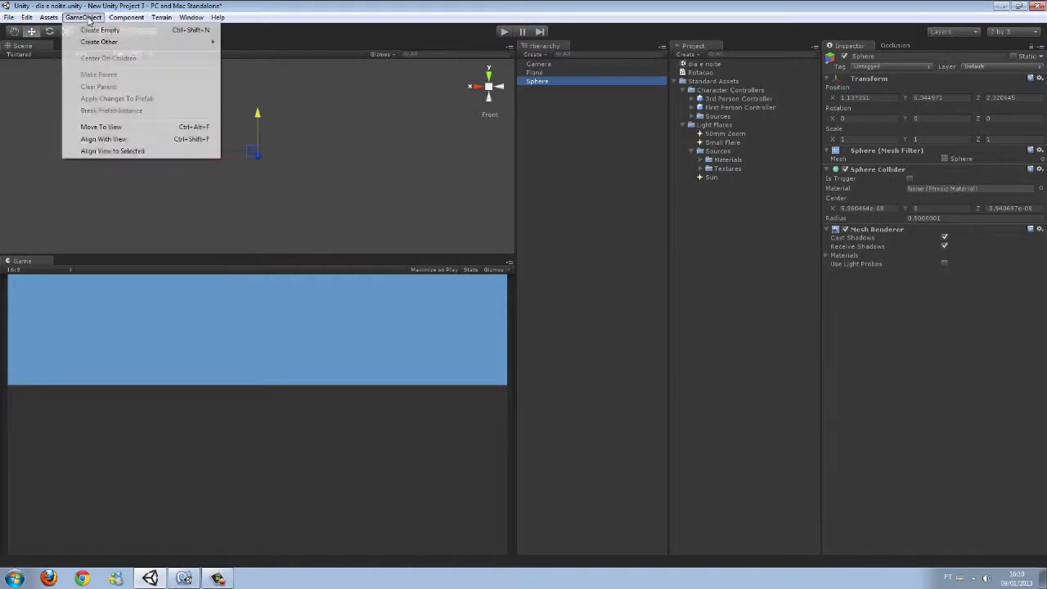
pyautogui.moveTo(116, 42)
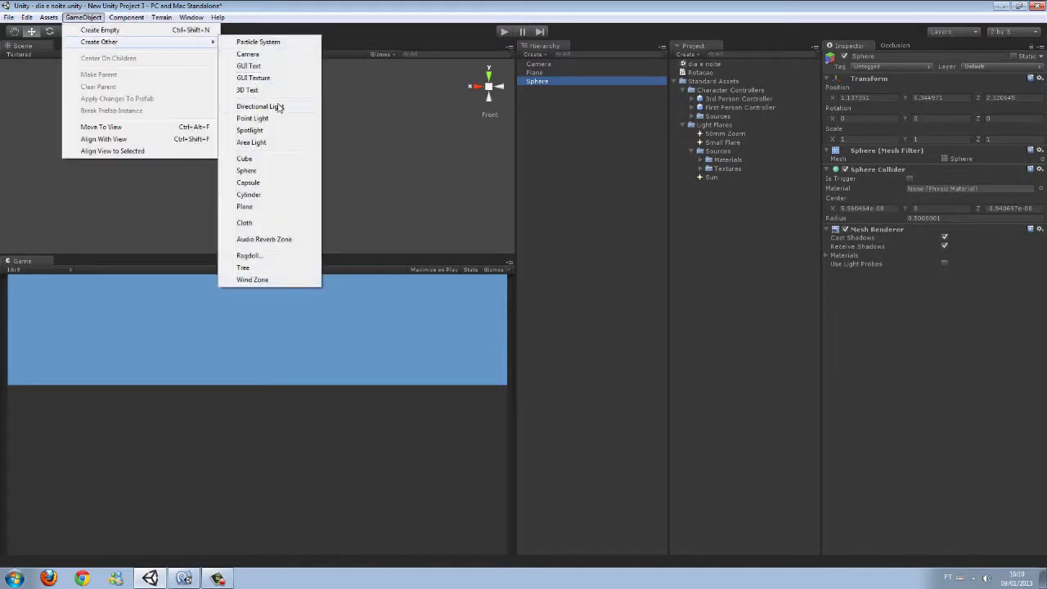
pyautogui.click(278, 106)
pyautogui.click(538, 90)
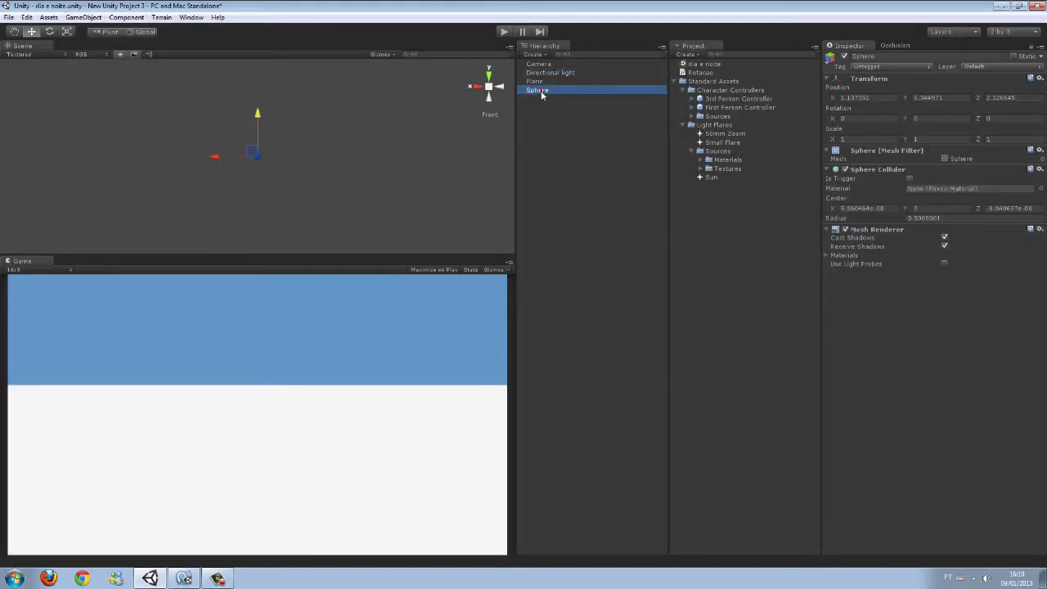
pyautogui.click(488, 75)
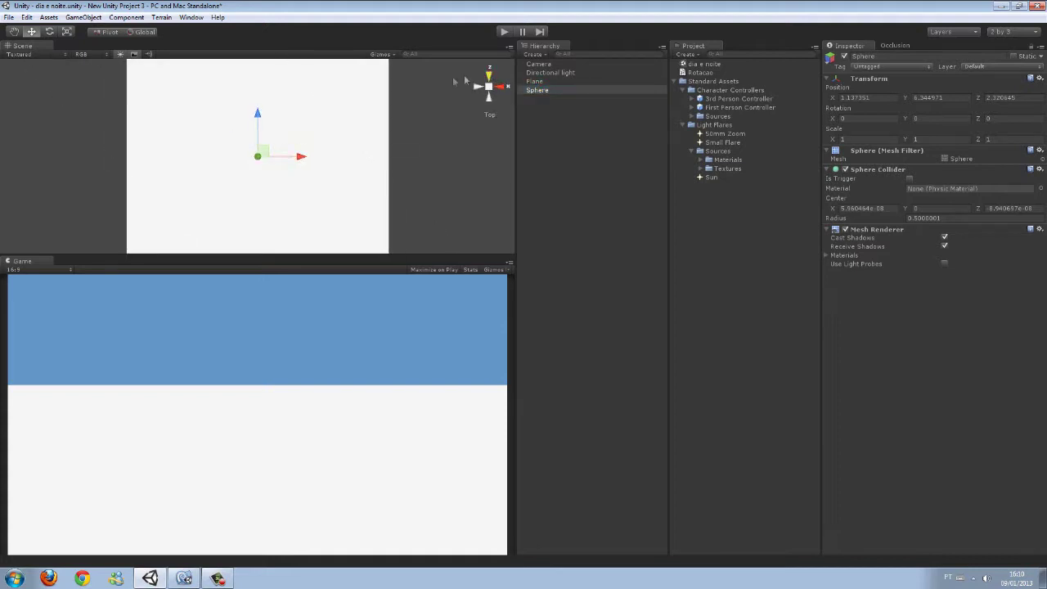
pyautogui.scroll(-2, 392, 125)
pyautogui.scroll(-5, 409, 128)
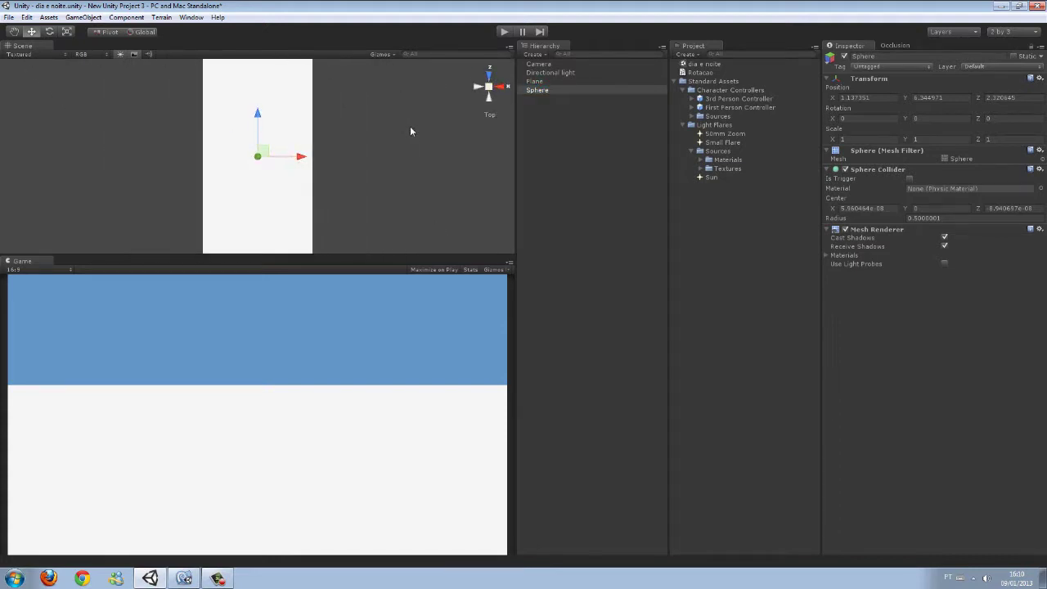
# Change the Plane's Z scale to 100
pyautogui.click(271, 96)
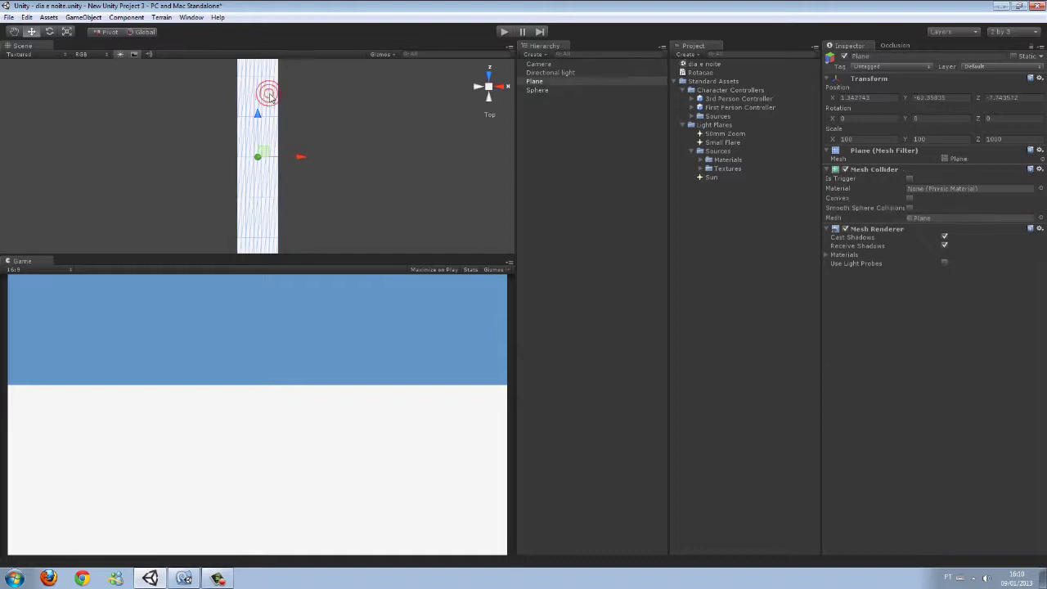
pyautogui.click(1017, 139)
pyautogui.write('100')
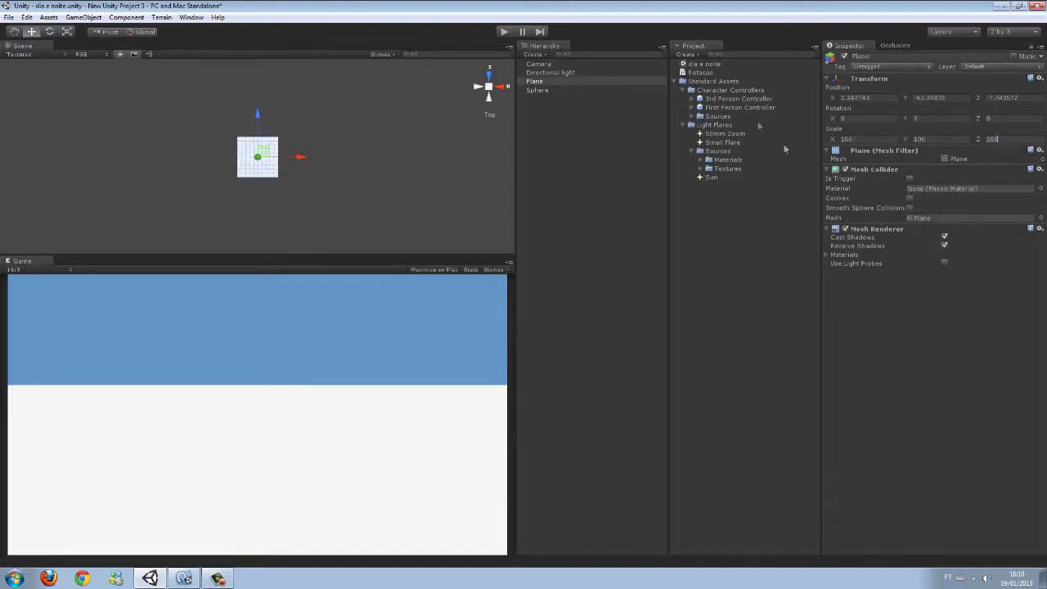
# Move the Sphere down beneath the plane to a Y position of about -69.73
pyautogui.click(541, 82)
pyautogui.click(546, 89)
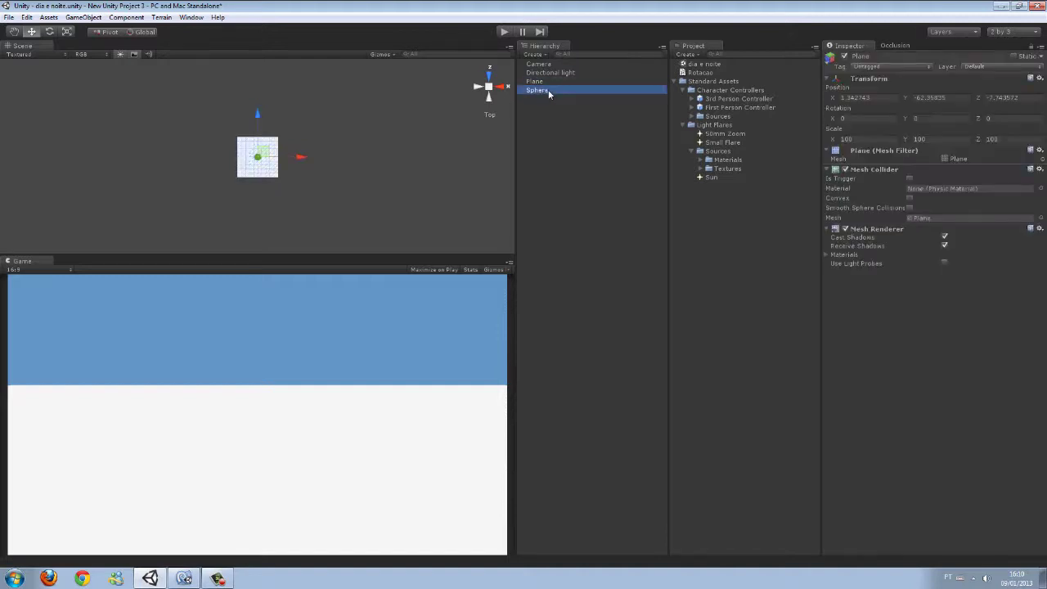
pyautogui.scroll(3, 361, 135)
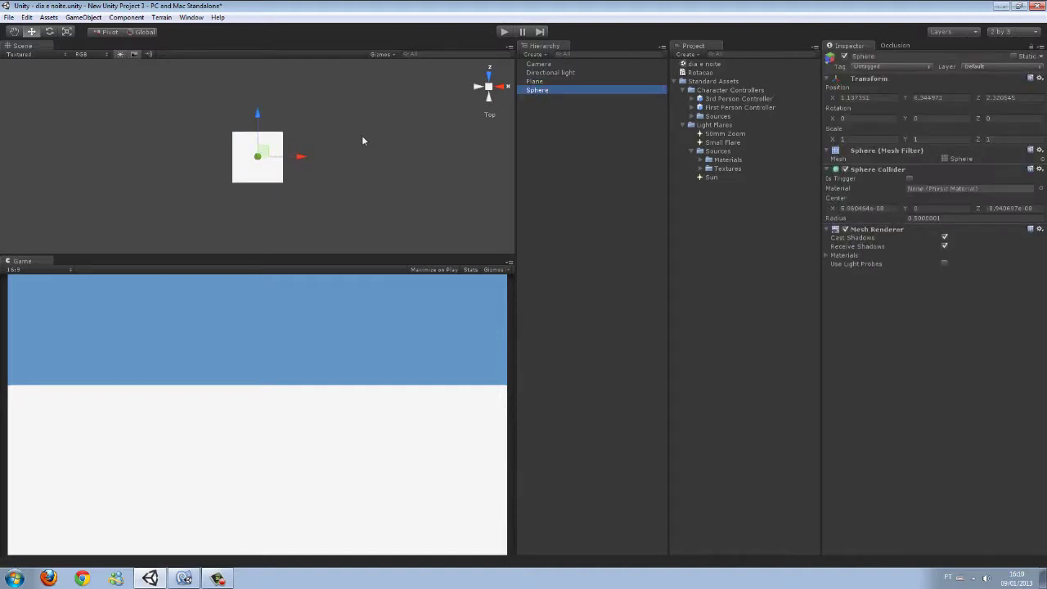
pyautogui.moveTo(489, 88); pyautogui.dragTo(493, 80)
pyautogui.click(493, 79)
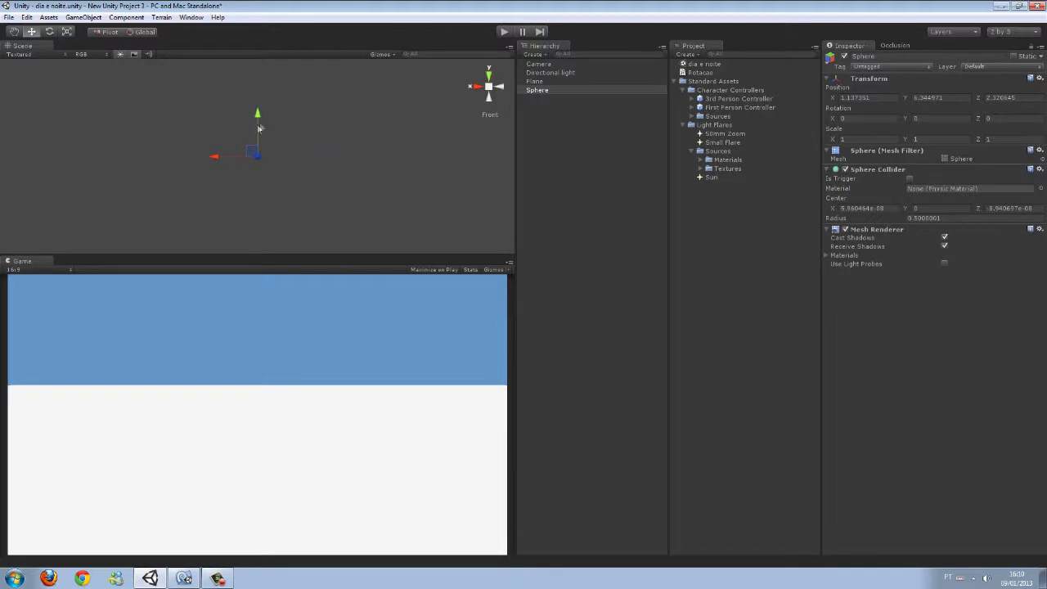
pyautogui.moveTo(260, 115); pyautogui.dragTo(262, 121)
pyautogui.keyDown('alt'); pyautogui.moveTo(334, 147); pyautogui.dragTo(279, 175); pyautogui.keyUp('alt')
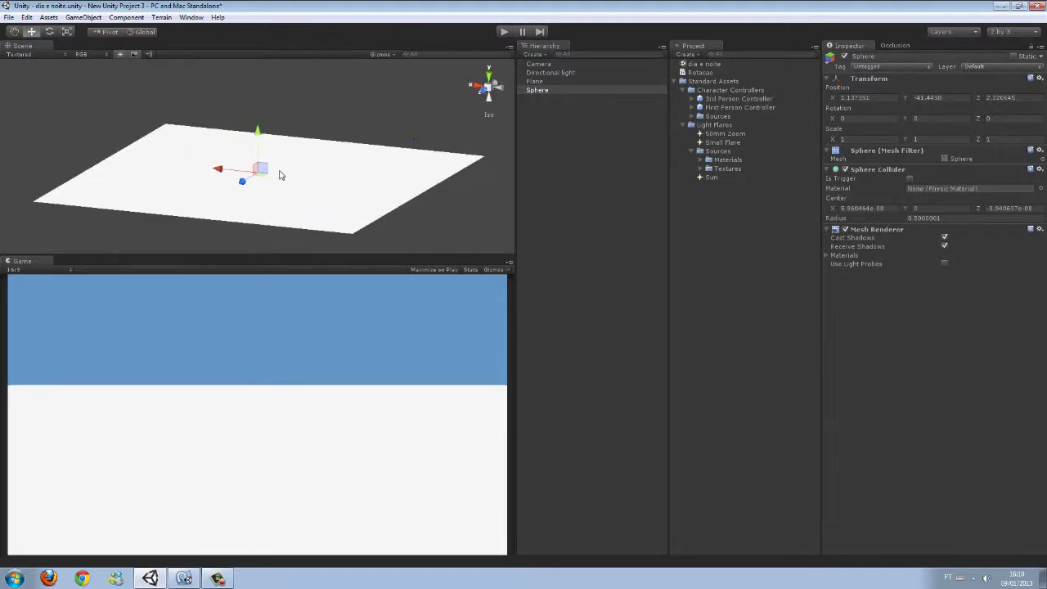
pyautogui.scroll(2, 279, 175)
pyautogui.moveTo(259, 139)
pyautogui.mouseDown()
pyautogui.moveTo(269, 153)
pyautogui.moveTo(272, 143)
pyautogui.mouseUp()
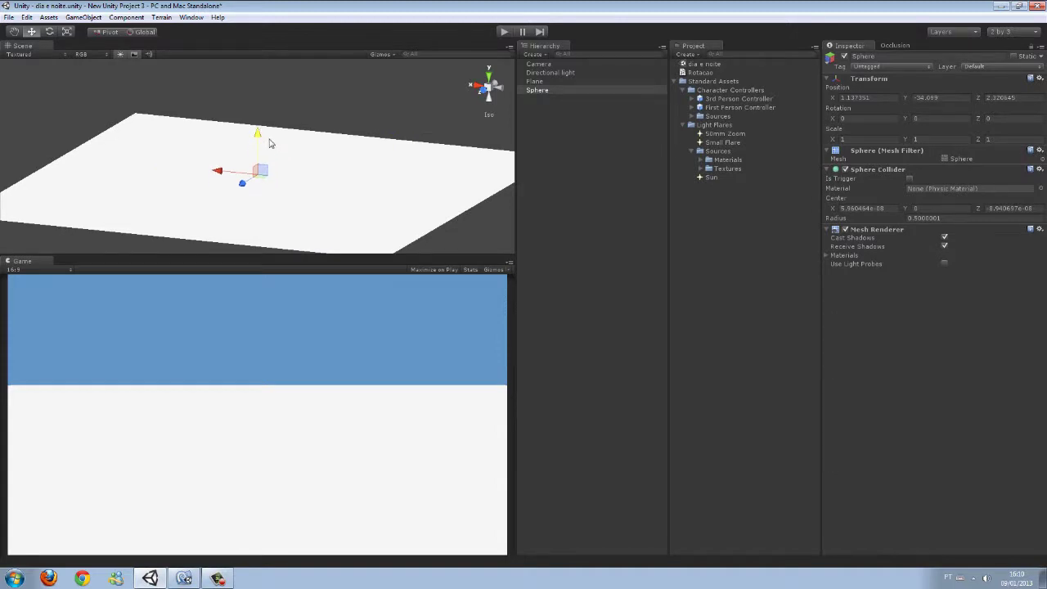
pyautogui.click(489, 76)
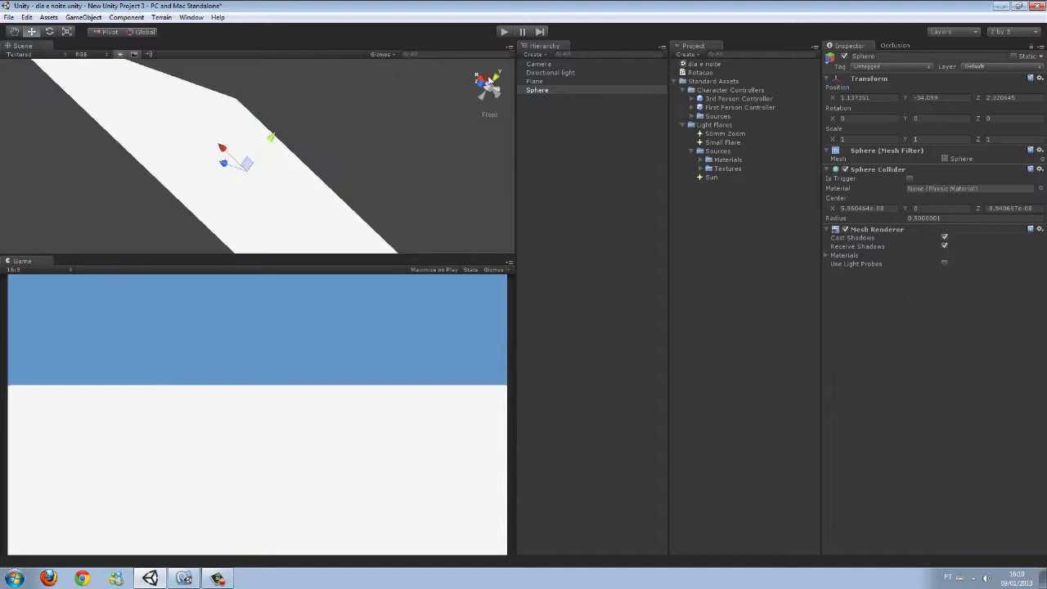
pyautogui.moveTo(256, 134)
pyautogui.mouseDown()
pyautogui.moveTo(259, 148)
pyautogui.moveTo(281, 159)
pyautogui.mouseUp()
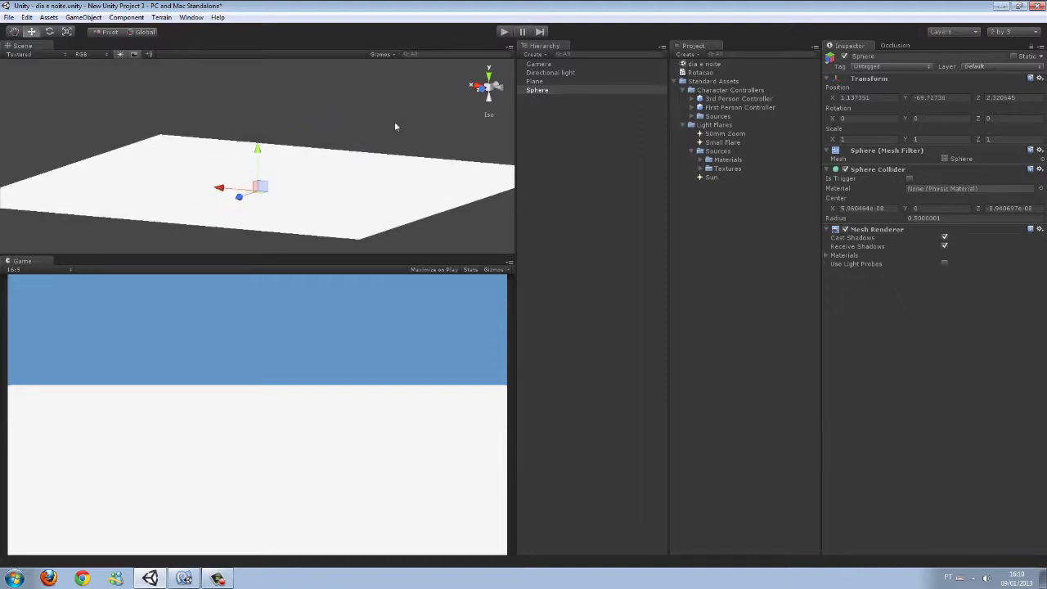
# Rotate the Directional light to point straight down, Rotation X 90
pyautogui.click(554, 72)
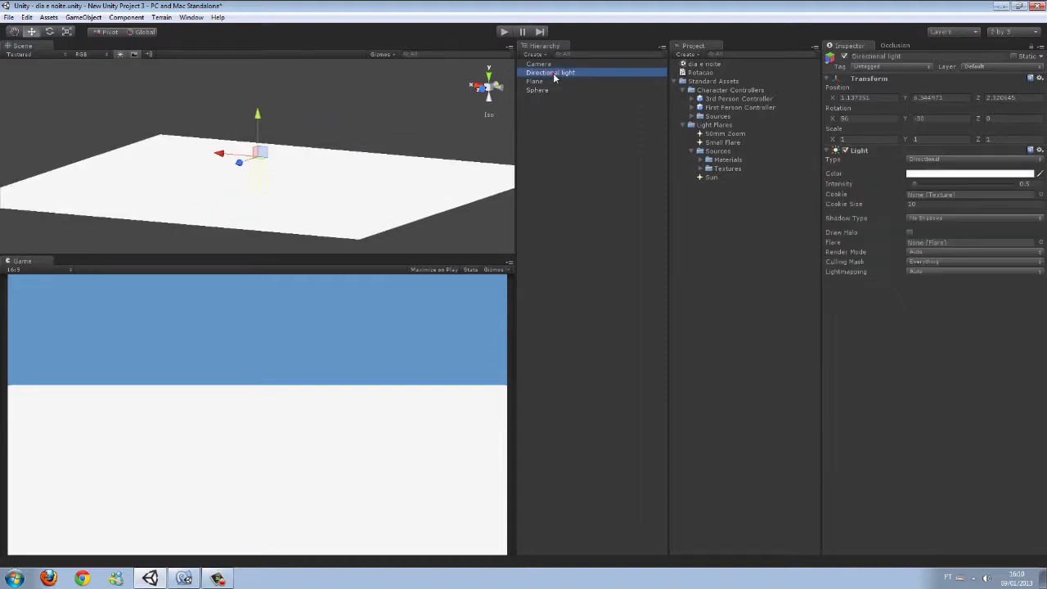
pyautogui.click(489, 73)
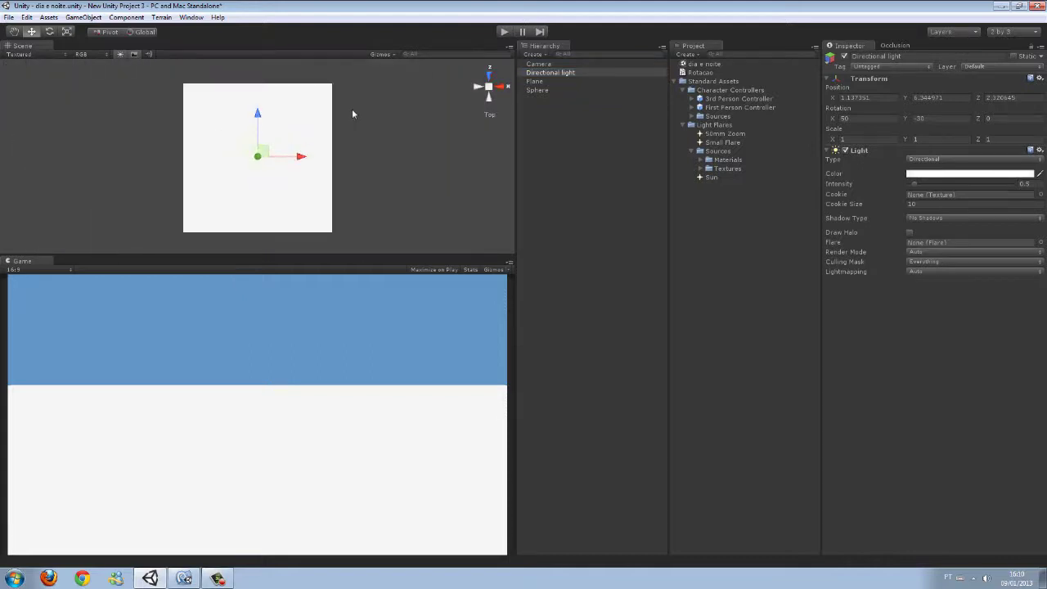
pyautogui.click(503, 86)
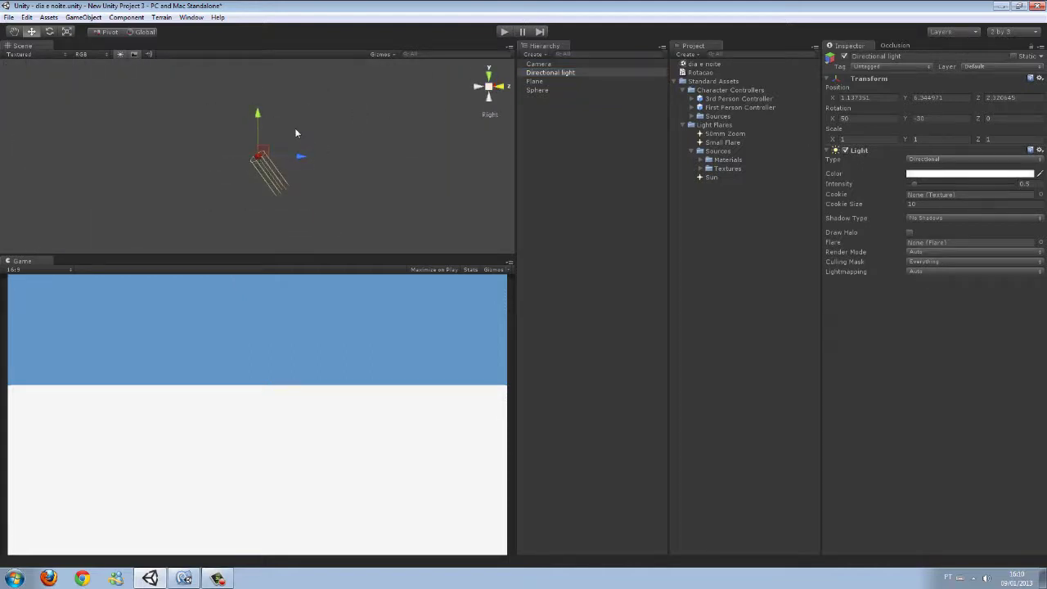
pyautogui.click(51, 32)
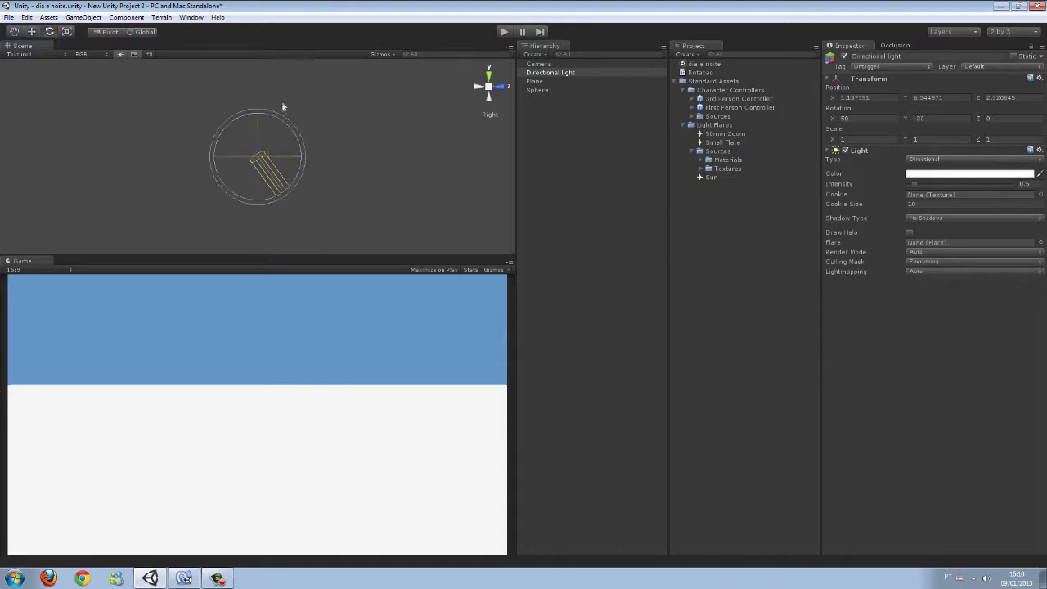
pyautogui.moveTo(292, 128); pyautogui.dragTo(326, 141)
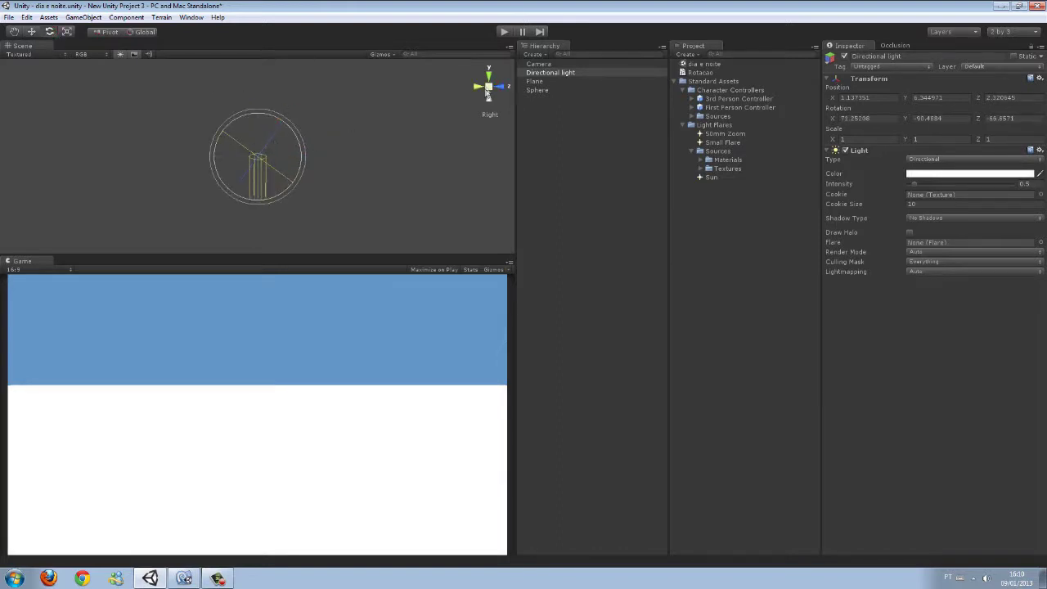
pyautogui.click(500, 87)
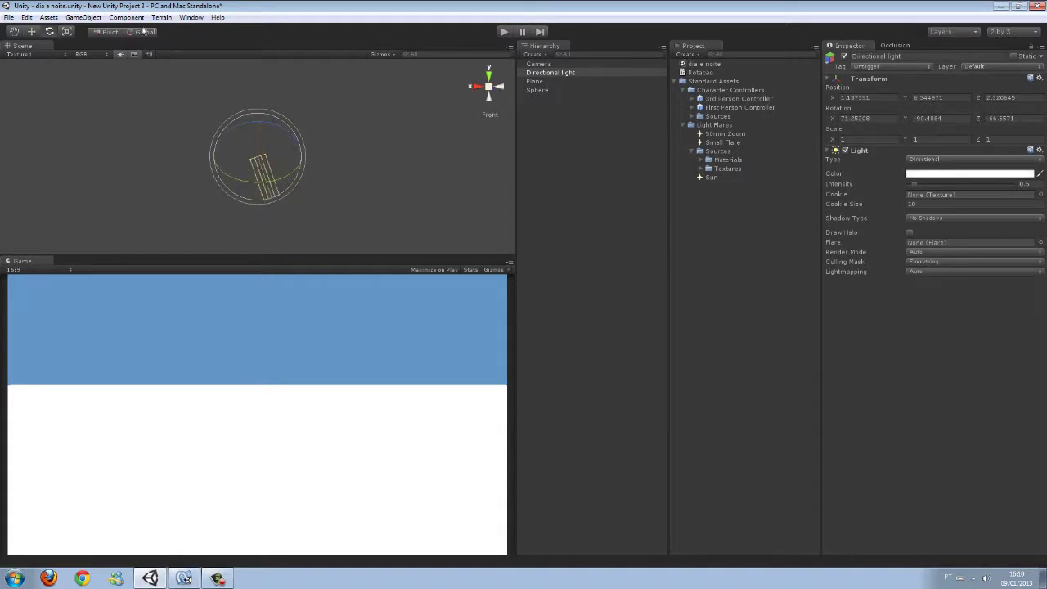
pyautogui.moveTo(288, 131); pyautogui.dragTo(307, 147)
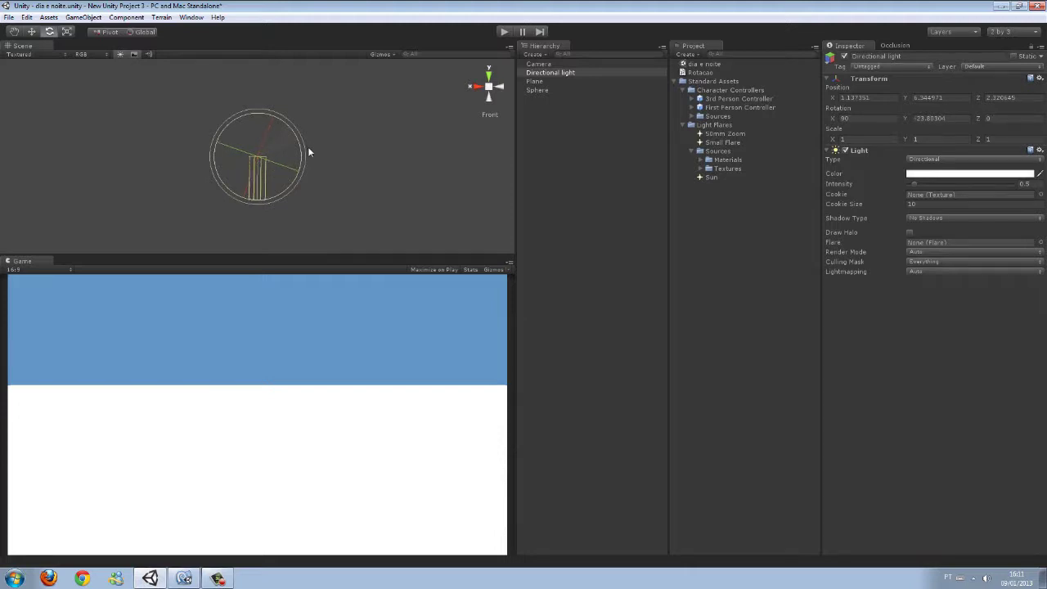
# Raise the Directional light along global axes to a Y position of about 3420
pyautogui.click(33, 33)
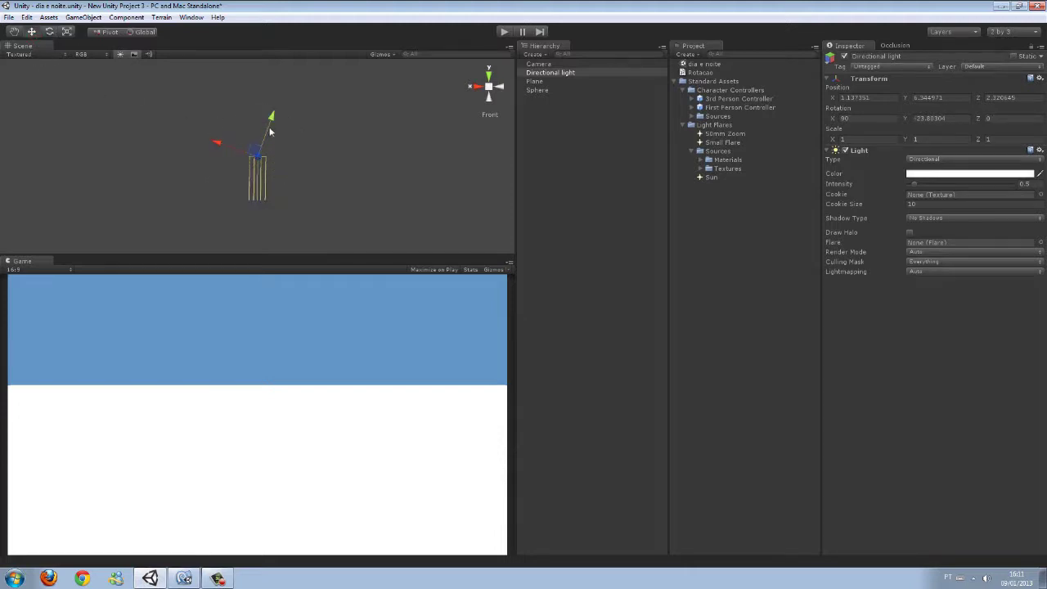
pyautogui.click(147, 34)
pyautogui.moveTo(256, 135); pyautogui.dragTo(260, 45)
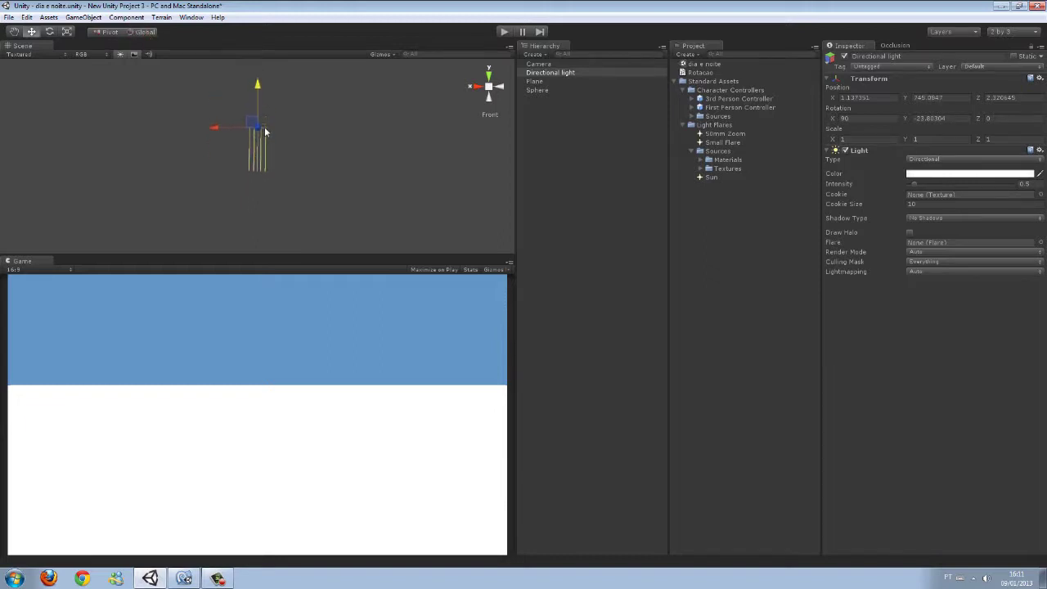
pyautogui.press('f')
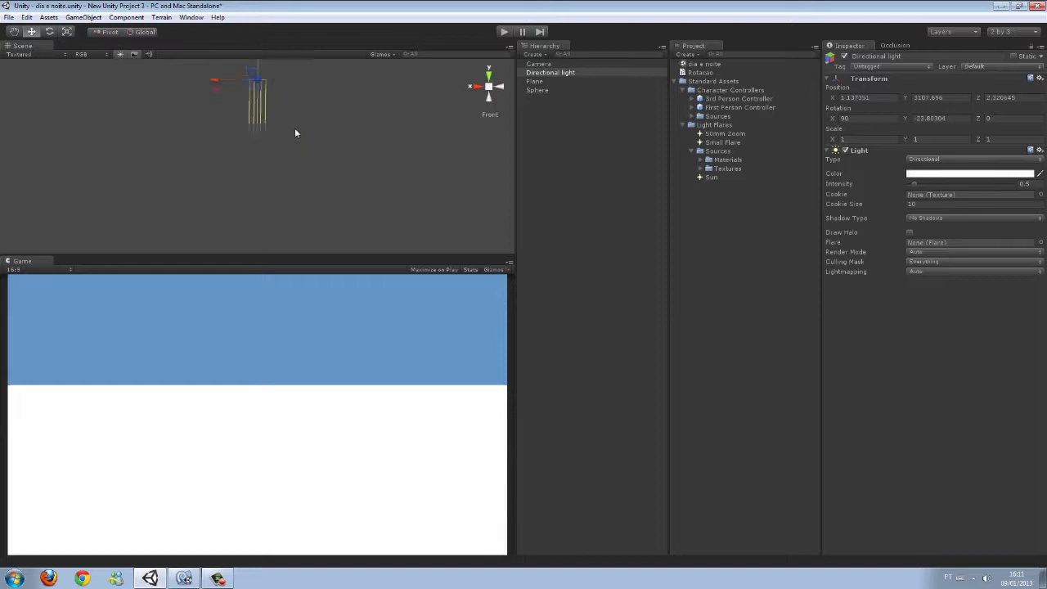
pyautogui.keyDown('alt'); pyautogui.moveTo(276, 168); pyautogui.dragTo(309, 131); pyautogui.keyUp('alt')
pyautogui.moveTo(260, 80); pyautogui.dragTo(261, 73)
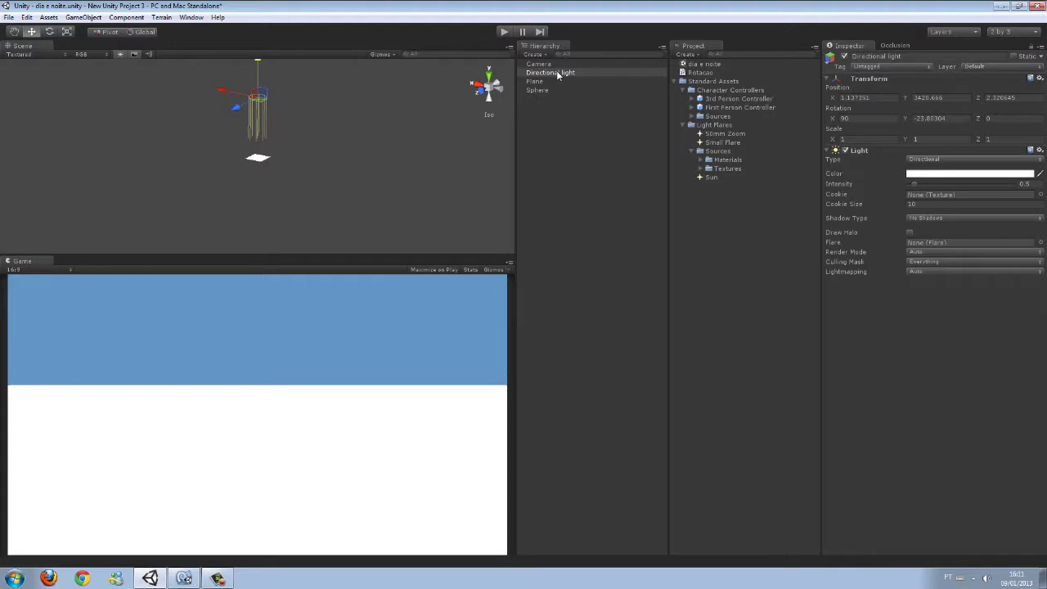
# Parent the Directional light under the Sphere and set the Sphere's Rotation Z to 270
pyautogui.moveTo(558, 75); pyautogui.dragTo(538, 95)
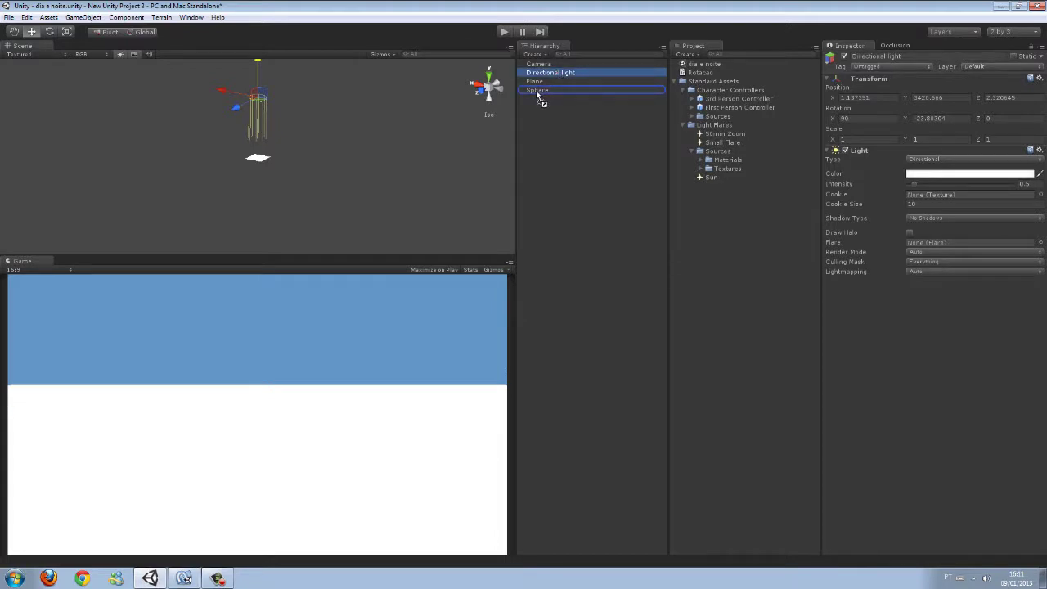
pyautogui.moveTo(536, 93); pyautogui.dragTo(536, 94)
pyautogui.click(538, 81)
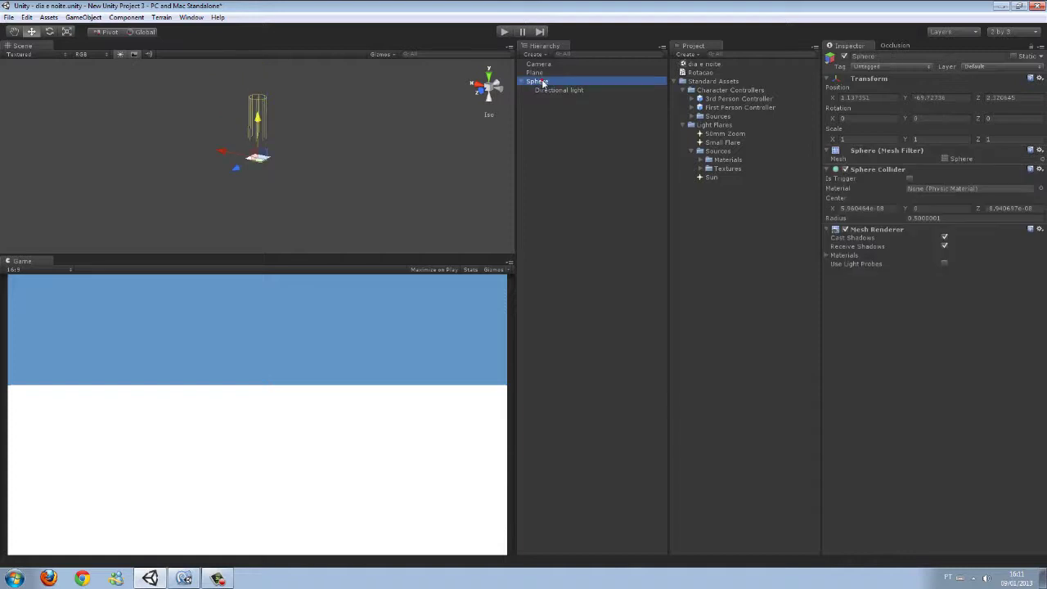
pyautogui.click(49, 31)
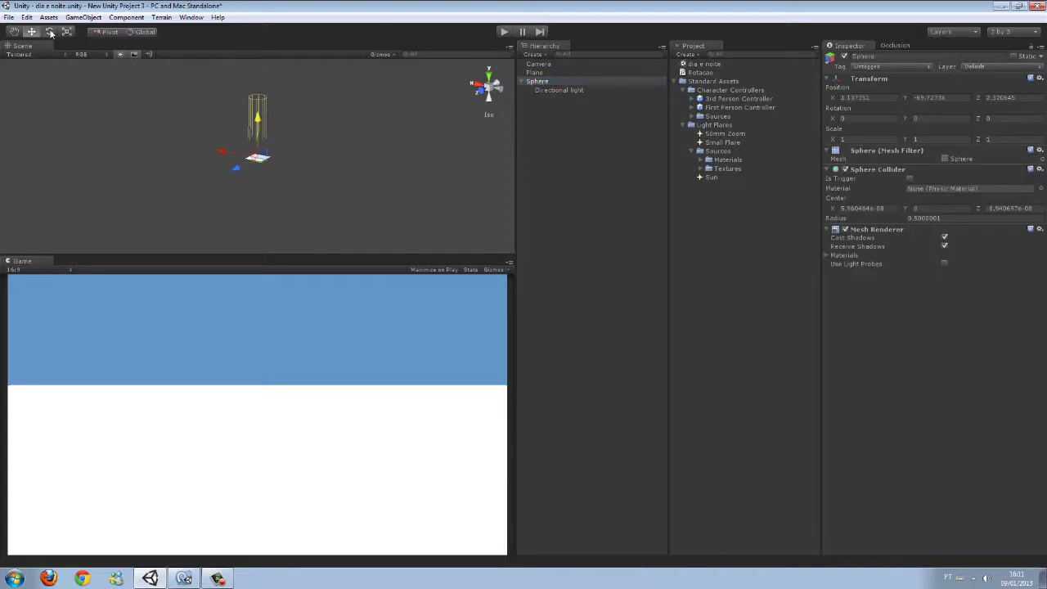
pyautogui.moveTo(239, 141)
pyautogui.mouseDown()
pyautogui.moveTo(233, 233)
pyautogui.moveTo(315, 174)
pyautogui.mouseUp()
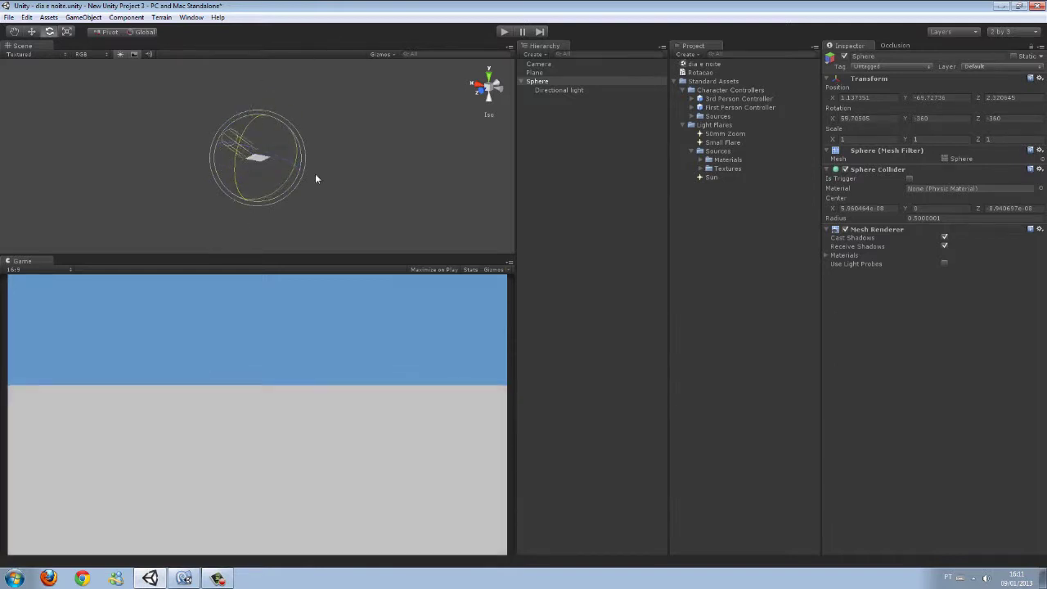
pyautogui.hotkey('ctrl', 'z')
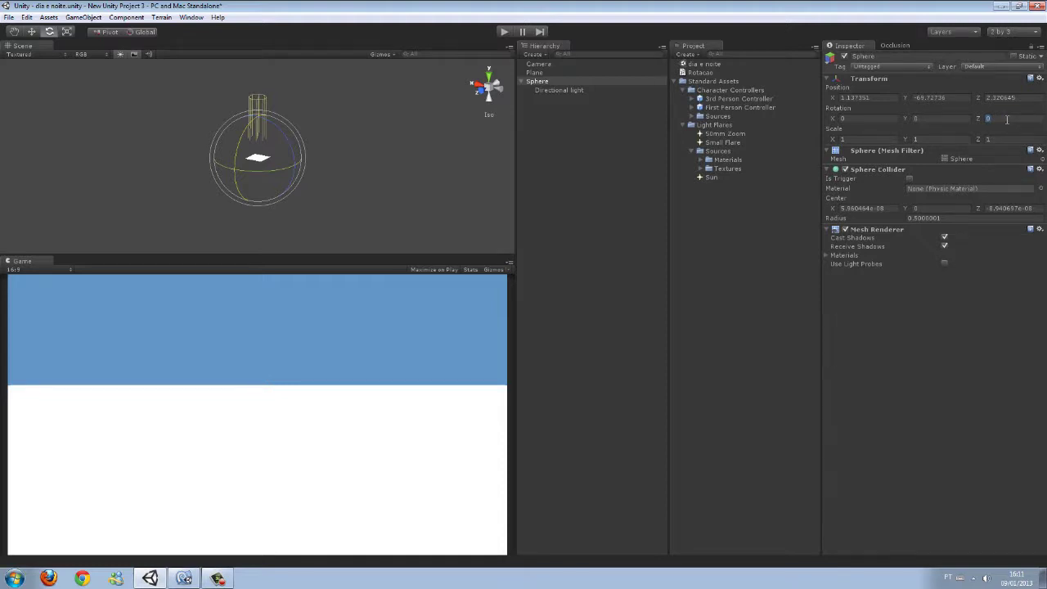
pyautogui.write('270')
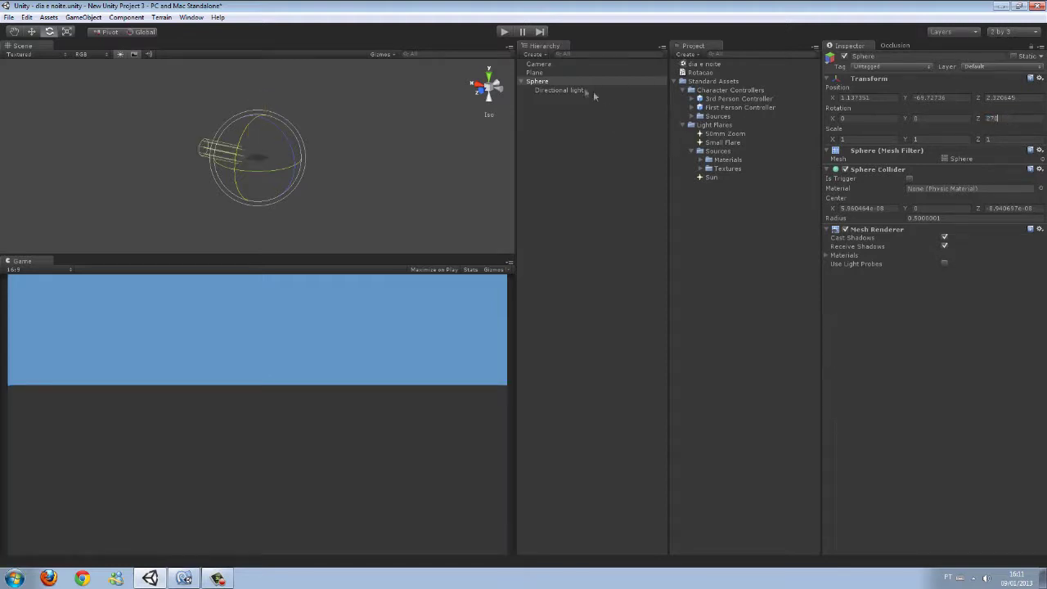
pyautogui.click(499, 84)
pyautogui.click(505, 87)
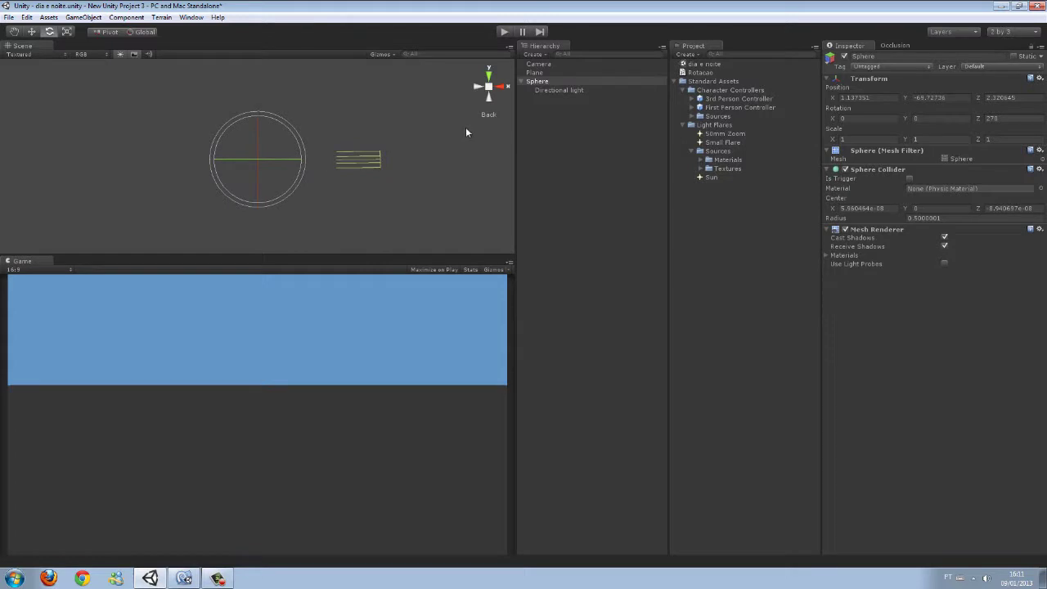
# Collapse Standard Assets, select the Rotacao script, then select the Directional light
pyautogui.click(677, 81)
pyautogui.click(705, 73)
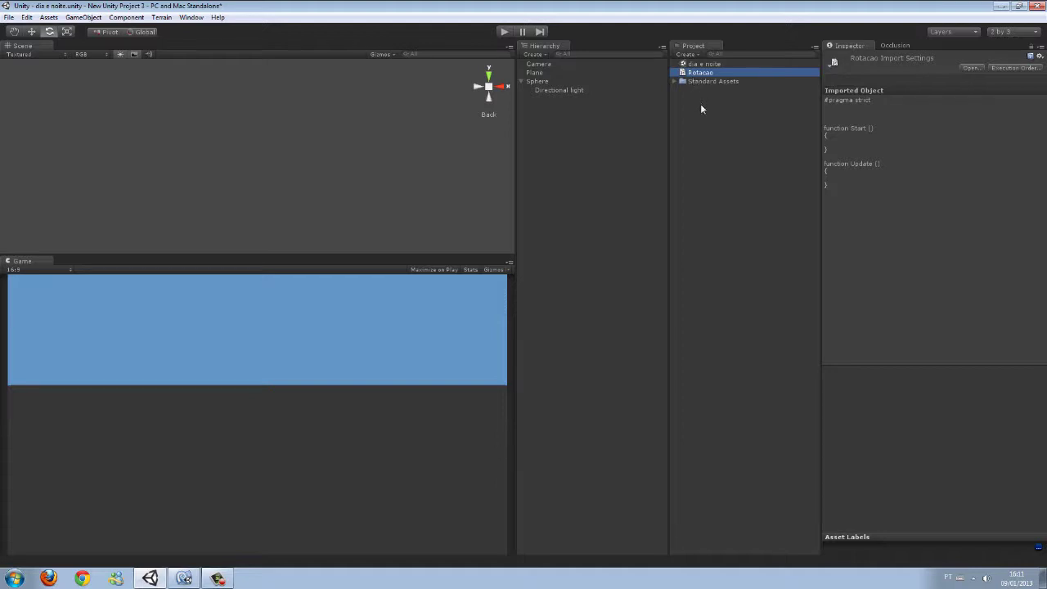
pyautogui.rightClick(701, 109)
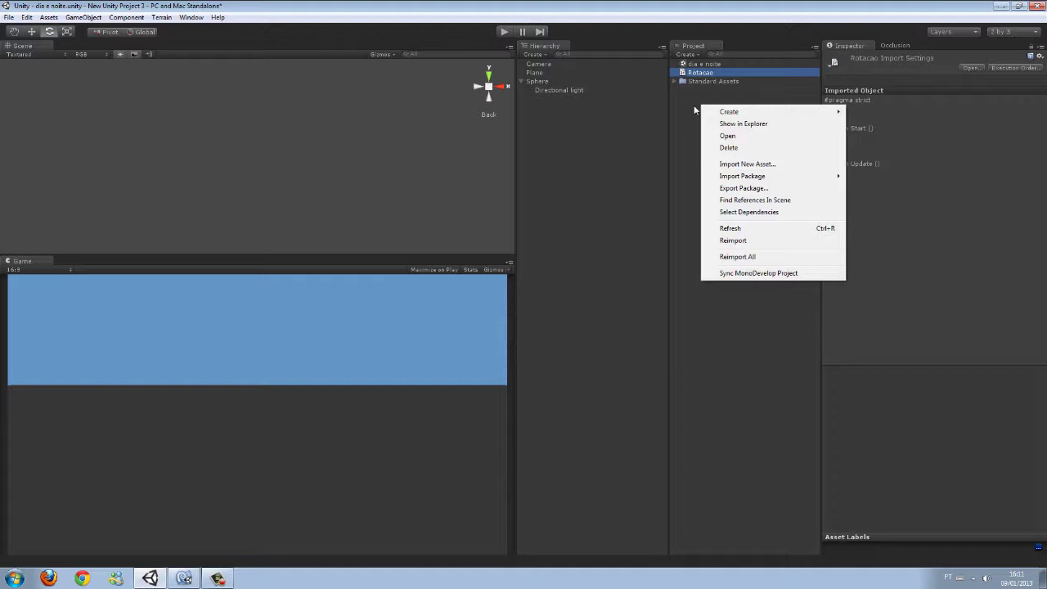
pyautogui.moveTo(735, 111)
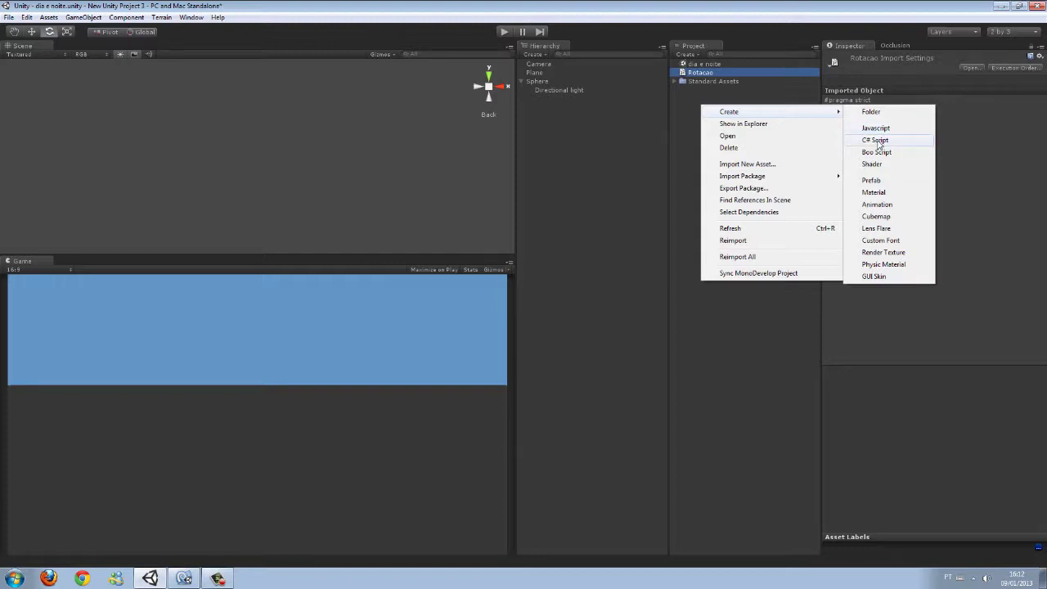
pyautogui.click(685, 99)
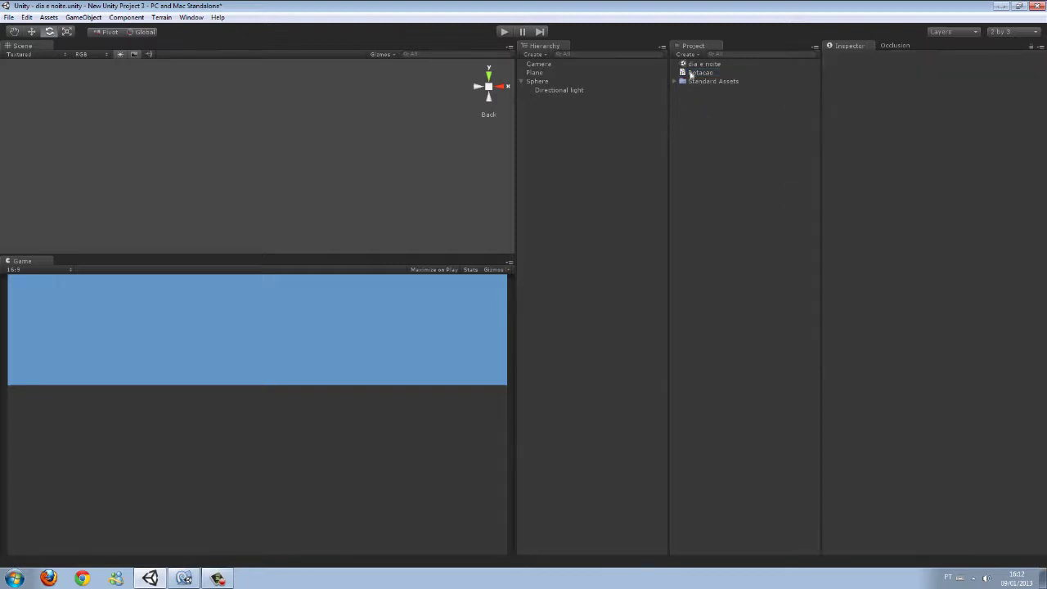
pyautogui.click(693, 72)
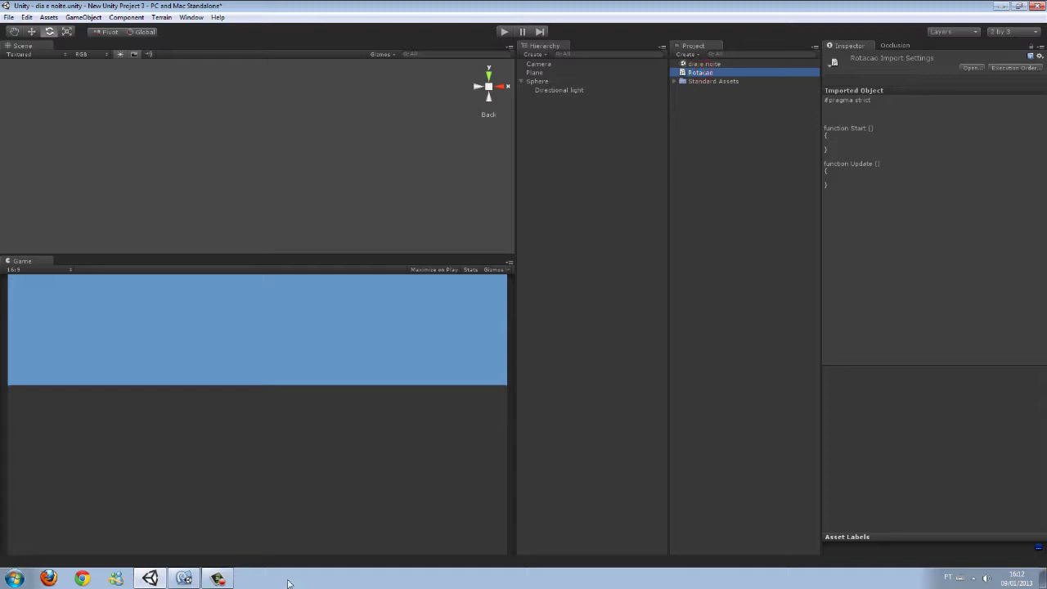
pyautogui.click(548, 92)
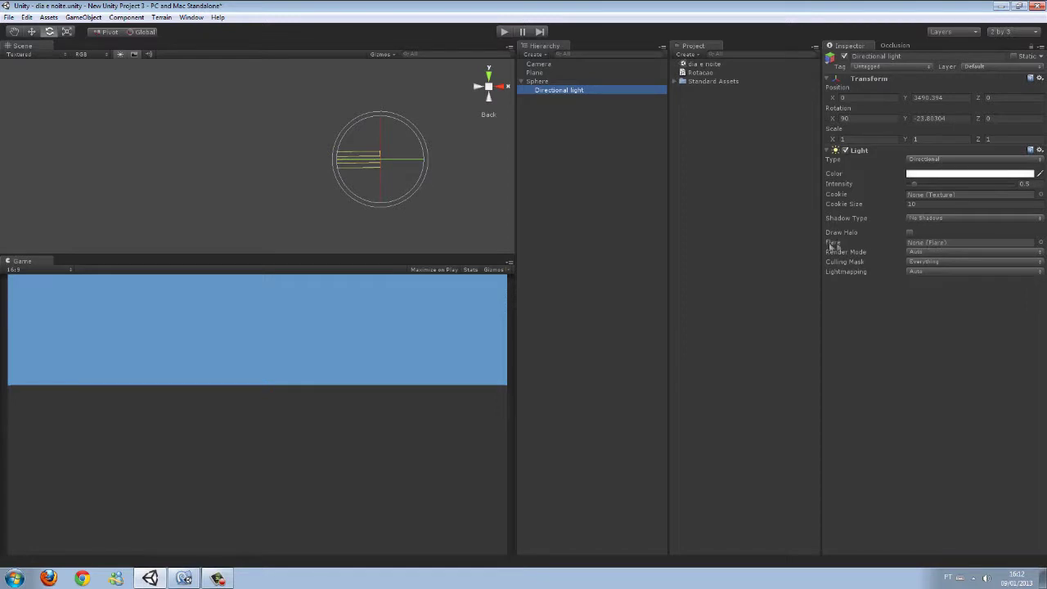
pyautogui.click(1040, 243)
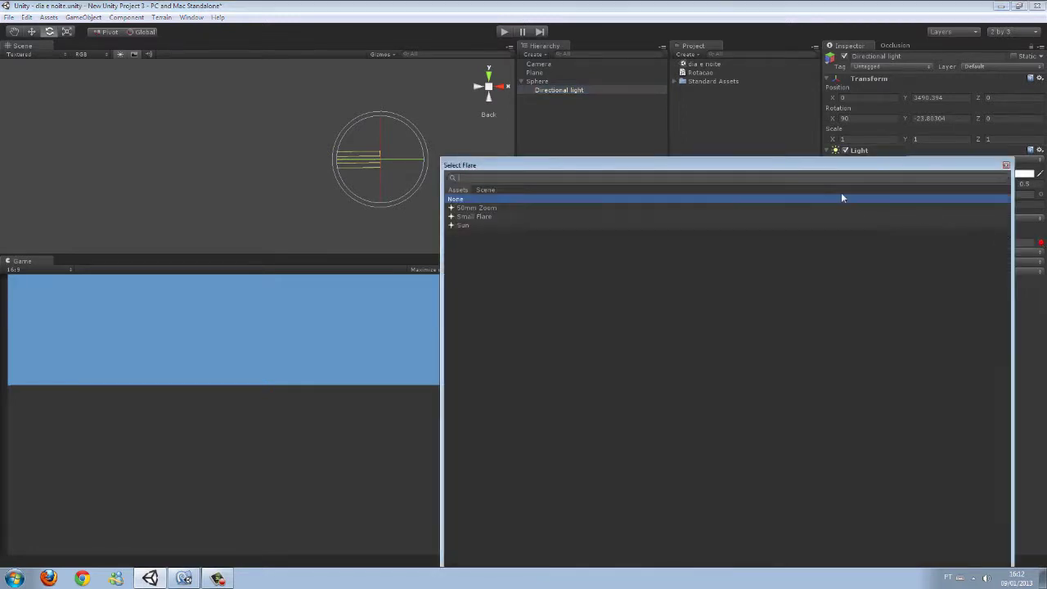
pyautogui.click(583, 228)
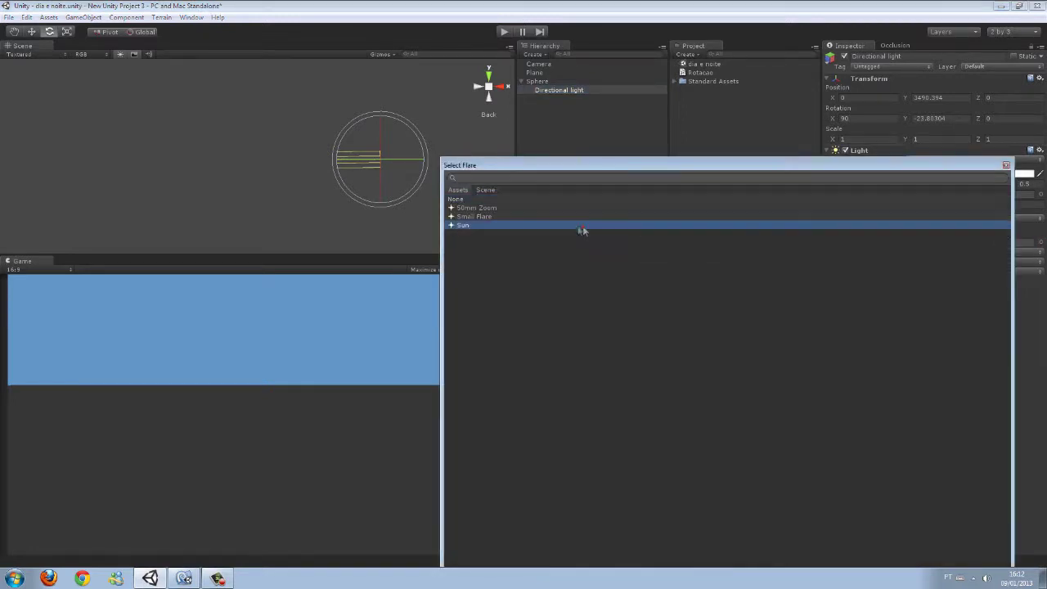
pyautogui.click(1007, 165)
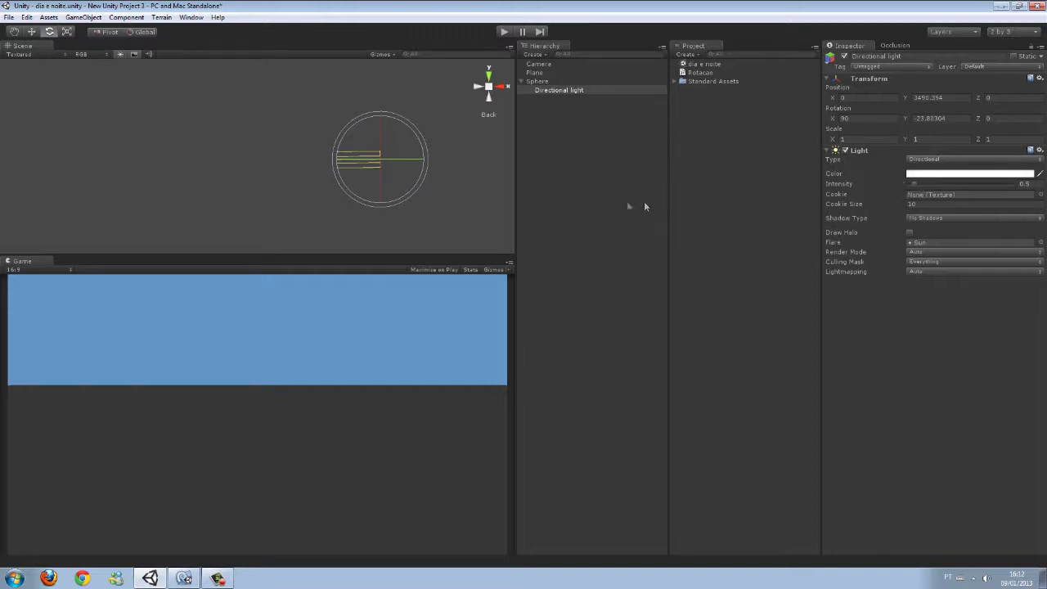
# Add 'var esfera : GameObject;' to Rotacao.js, save it, and return to Unity
pyautogui.click(184, 578)
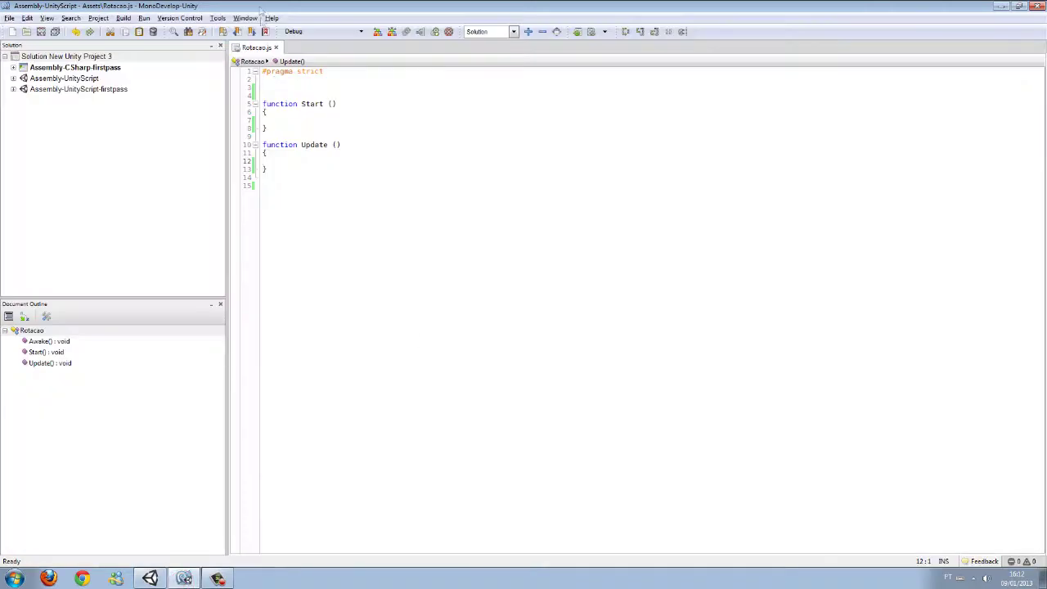
pyautogui.click(277, 79)
pyautogui.press('Return')
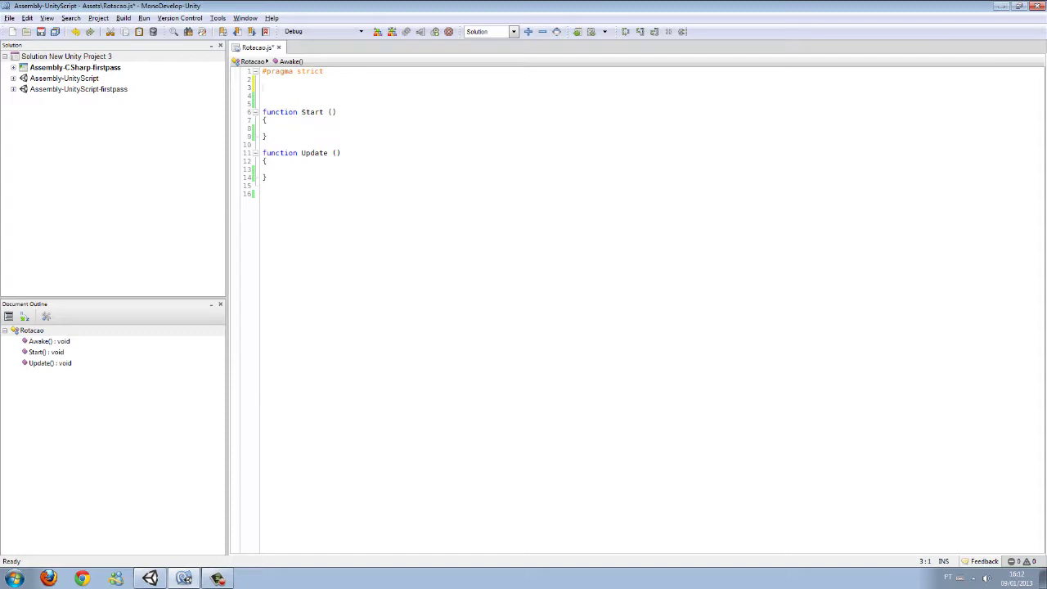
pyautogui.write('var ')
pyautogui.write('esfera ')
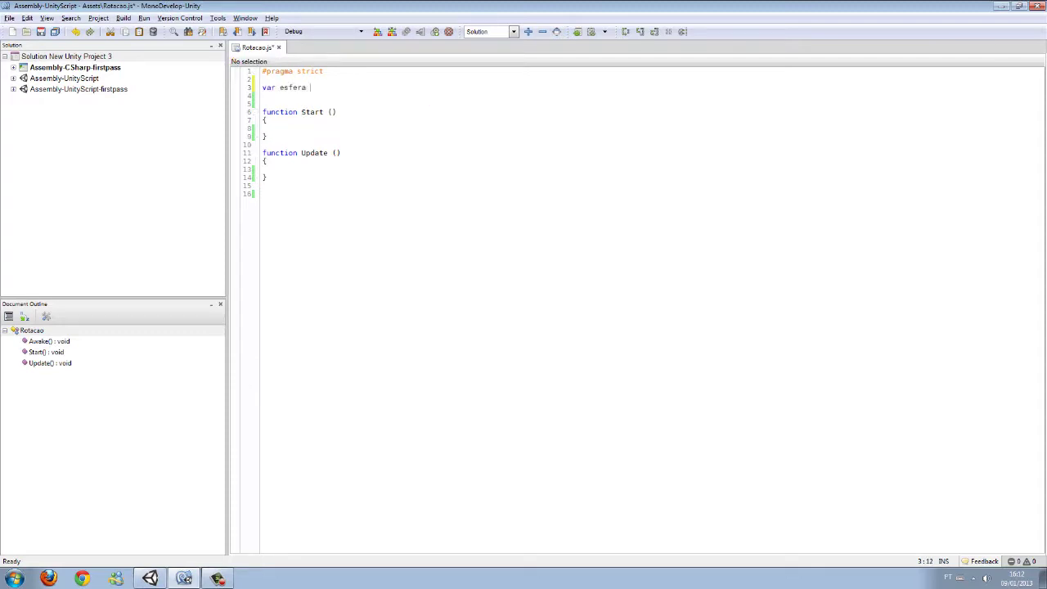
pyautogui.write(': ')
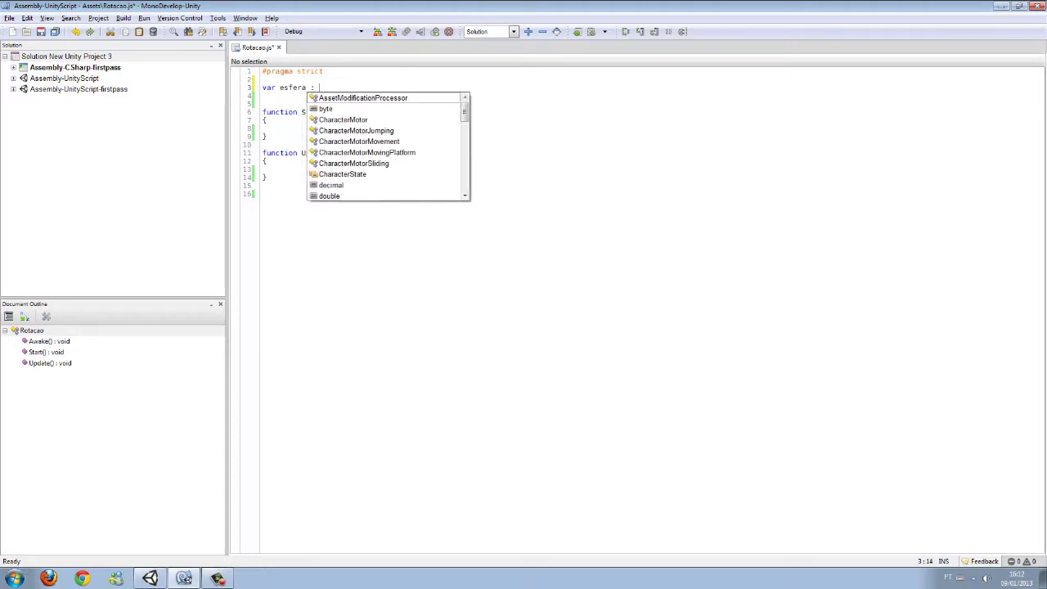
pyautogui.write('Game')
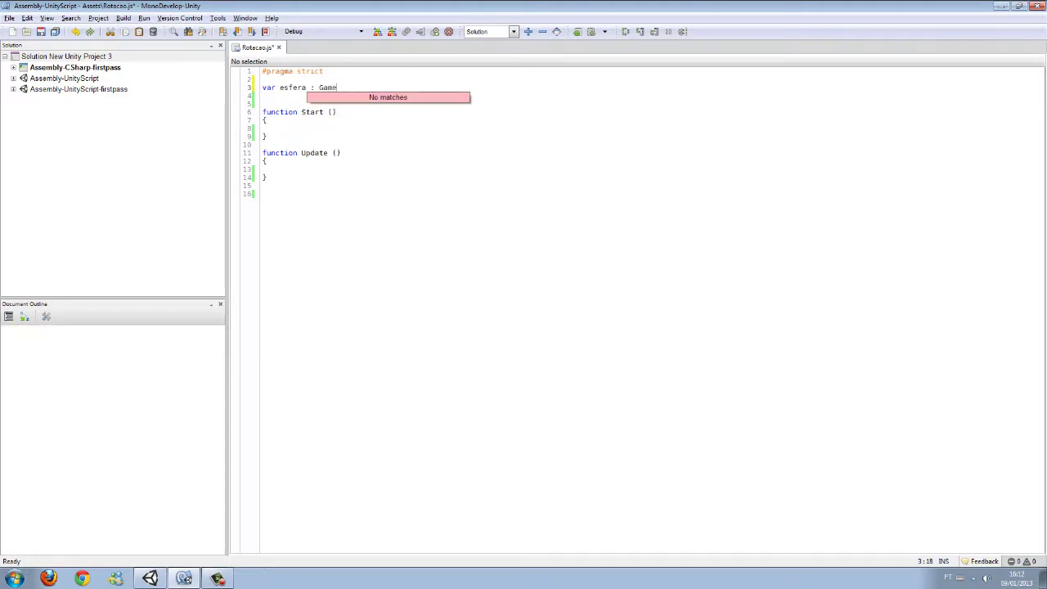
pyautogui.write('Object')
pyautogui.write(';')
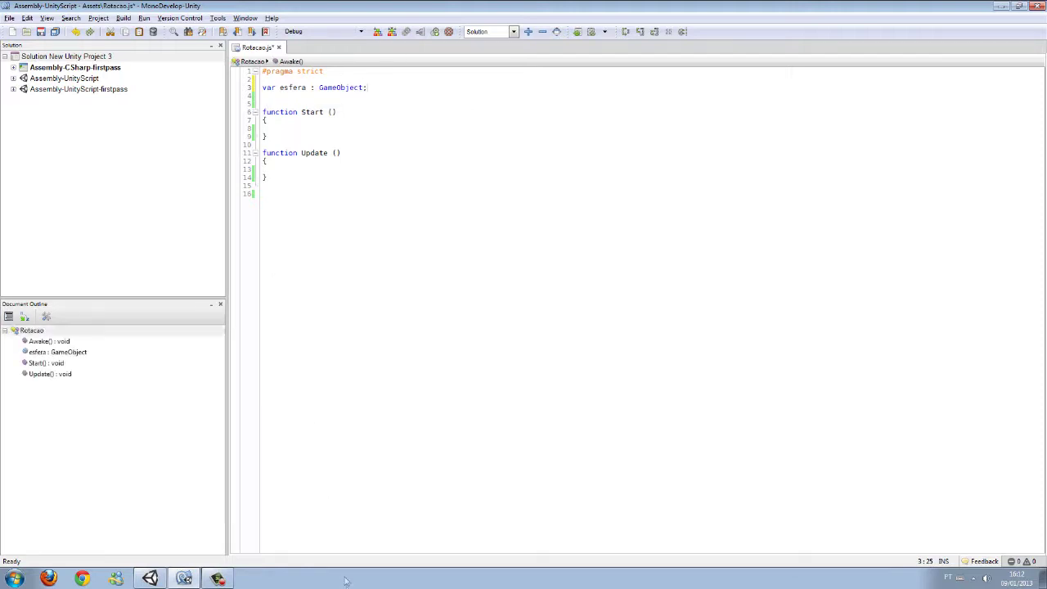
pyautogui.hotkey('ctrl', 's')
pyautogui.click(184, 579)
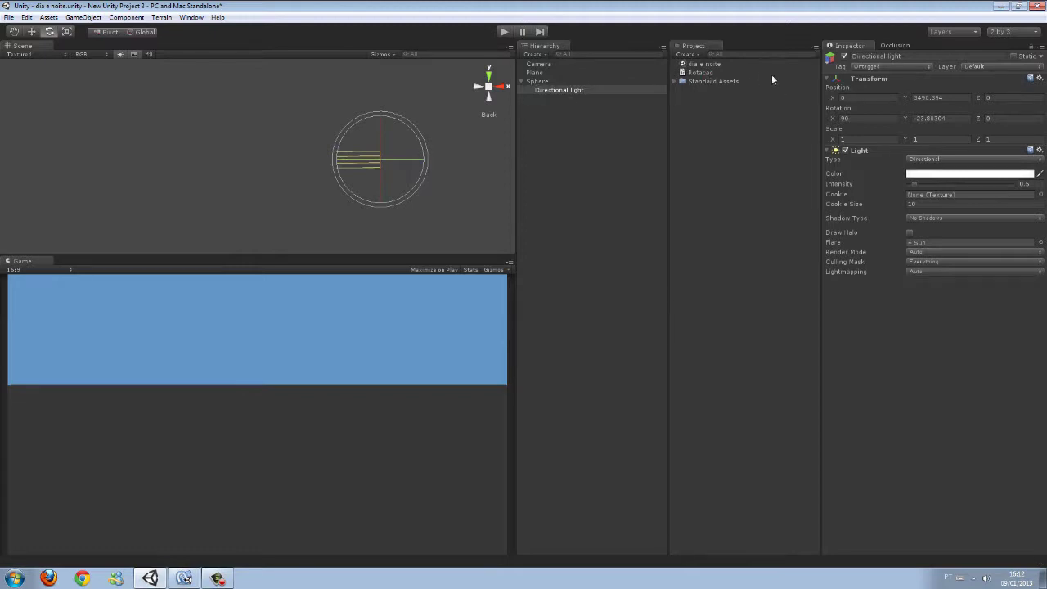
# Attach Rotacao to the Sphere and assign Sphere to its Esfera field, then return to MonoDevelop
pyautogui.moveTo(709, 77); pyautogui.dragTo(539, 82)
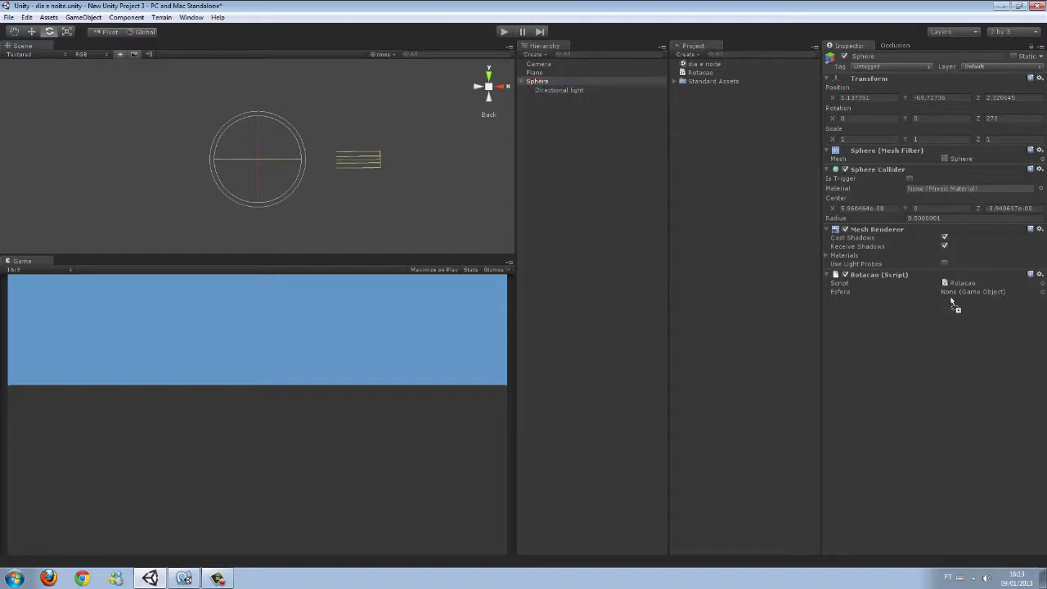
pyautogui.moveTo(534, 86); pyautogui.dragTo(956, 298)
pyautogui.click(184, 578)
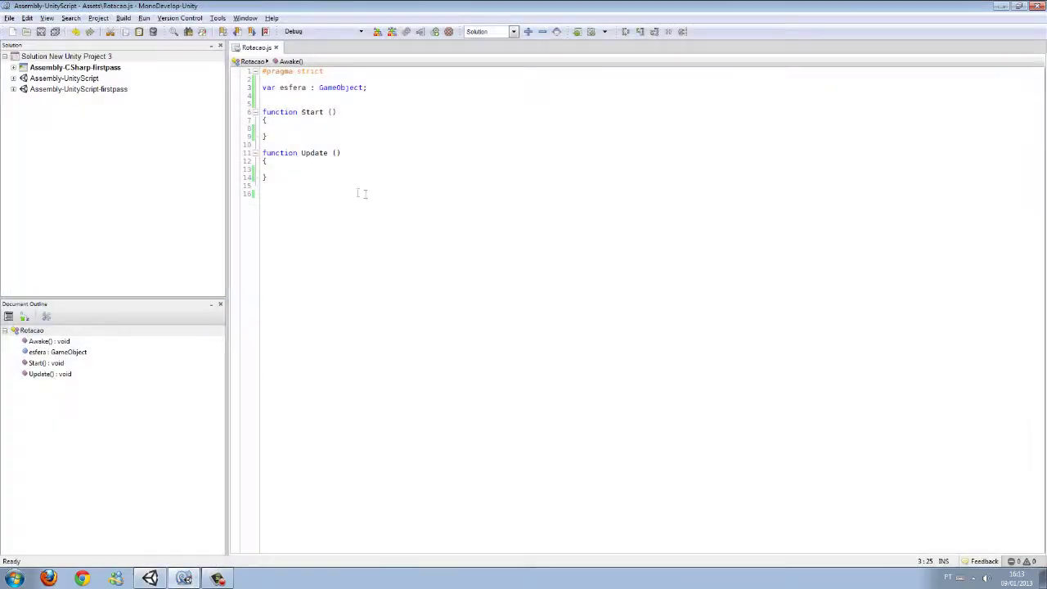
# Declare 'var cam : GameObject;' and 'var tempo : float;' in Rotacao.js
pyautogui.press('Return')
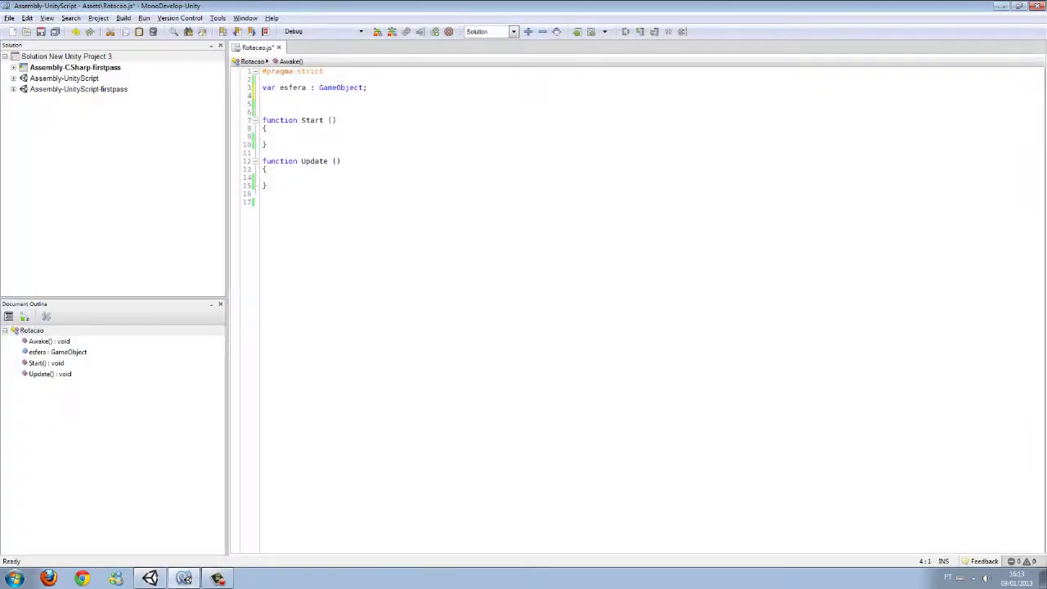
pyautogui.write('var cam    ')
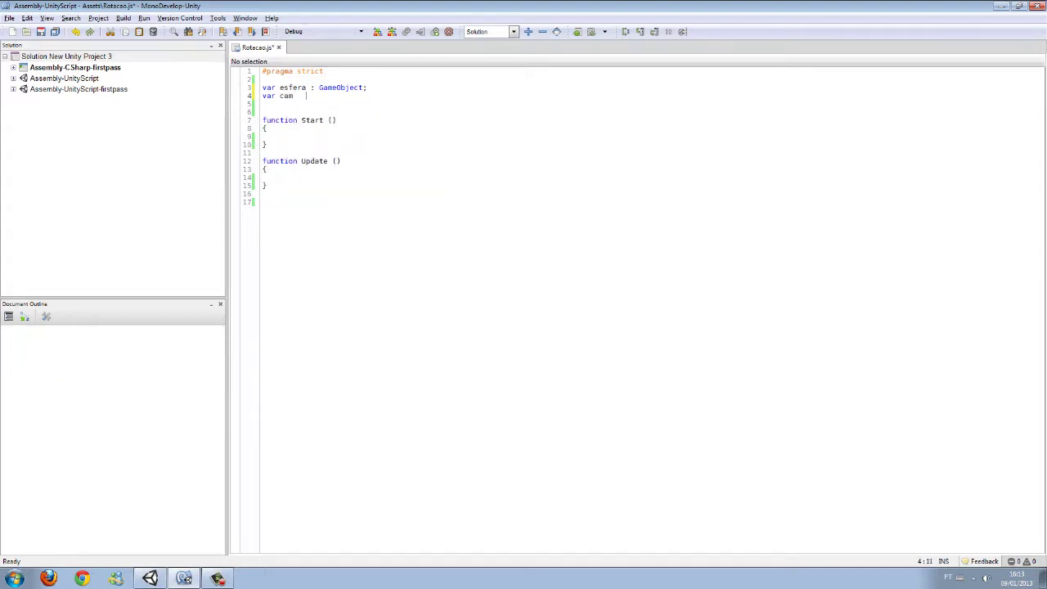
pyautogui.write(': ')
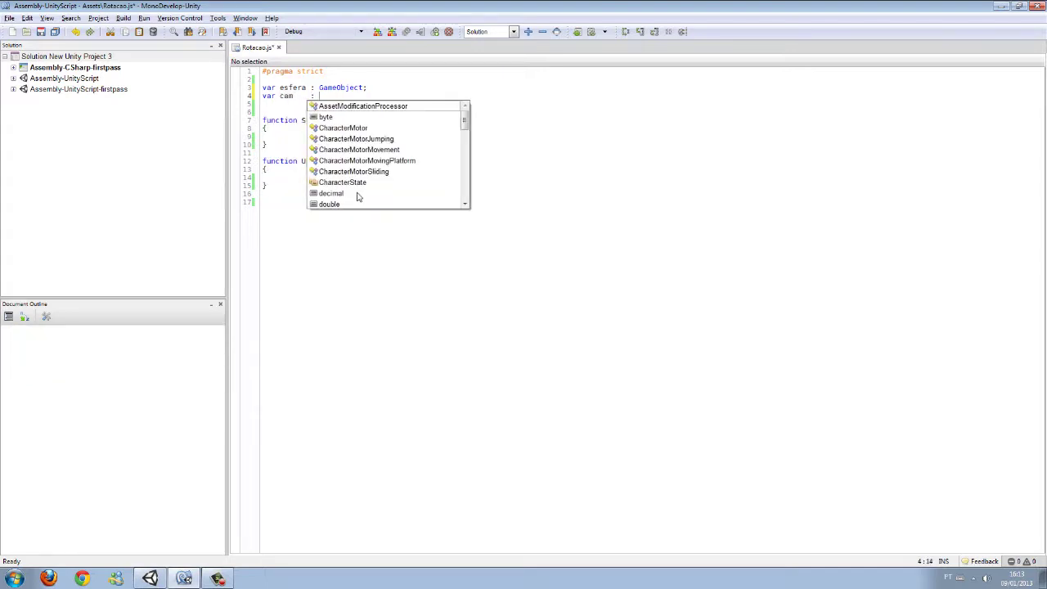
pyautogui.write('Game')
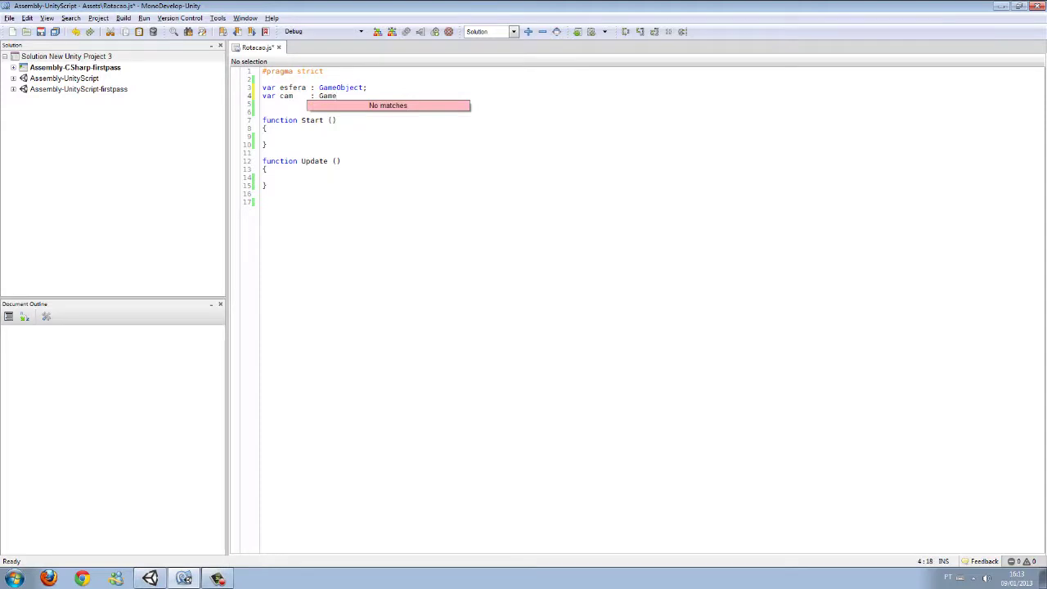
pyautogui.write('Object;')
pyautogui.press('Return')
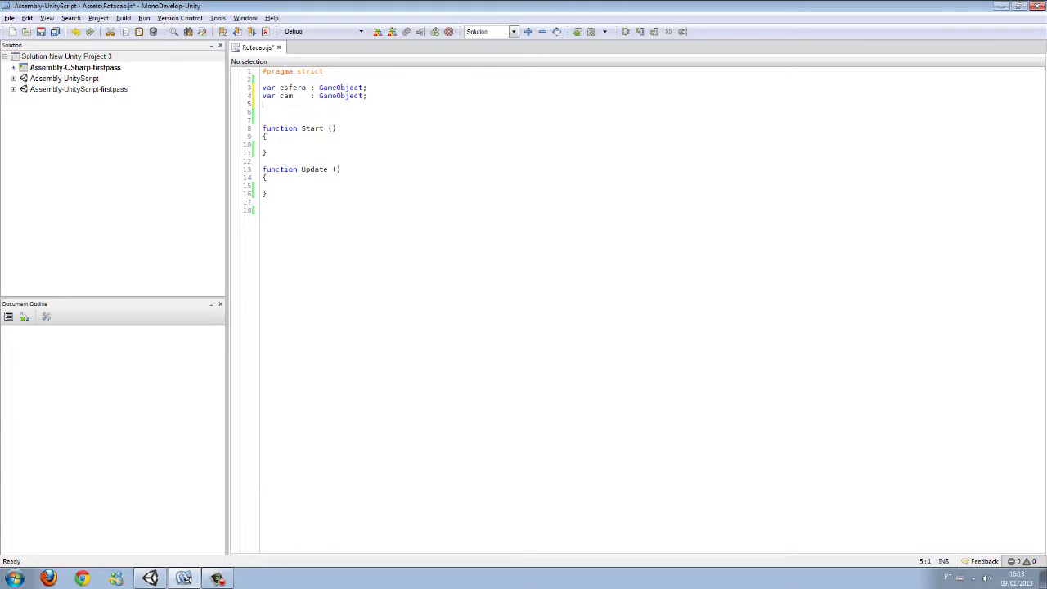
pyautogui.press('Return')
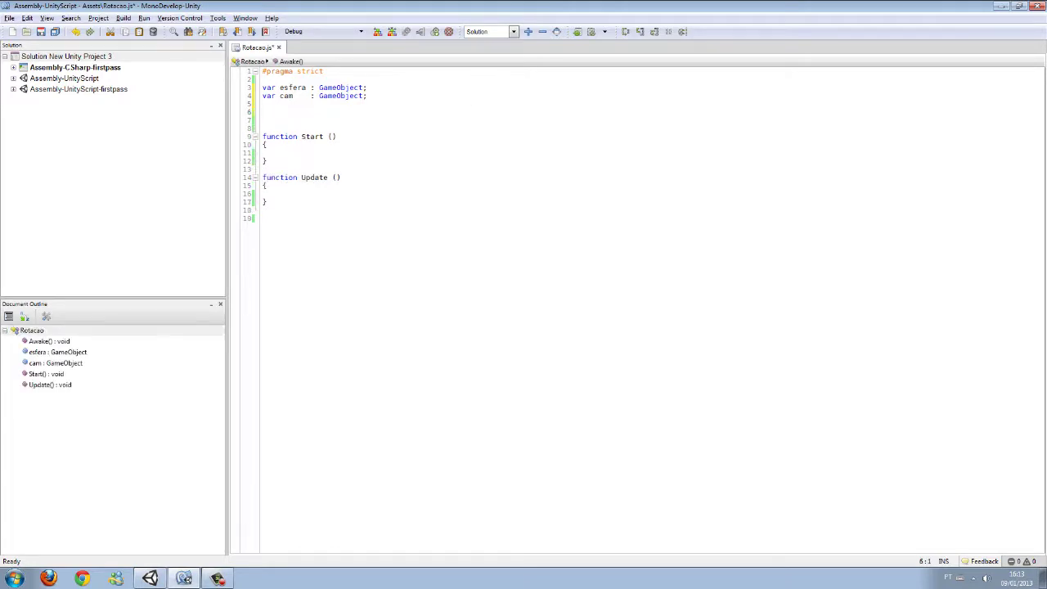
pyautogui.write('var temoo')
pyautogui.press('BackSpace')
pyautogui.press('BackSpace')
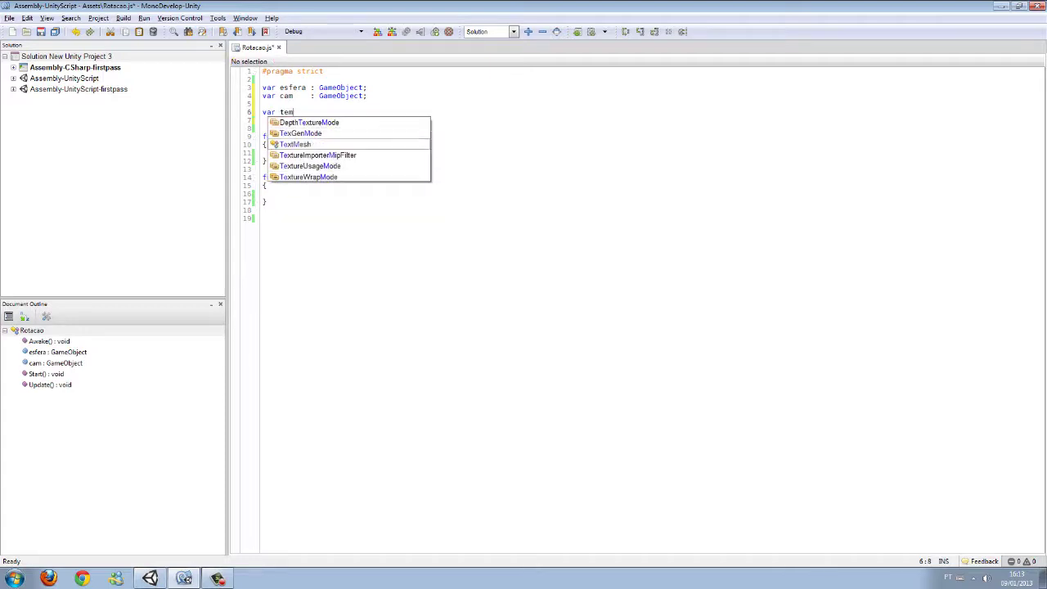
pyautogui.write('po')
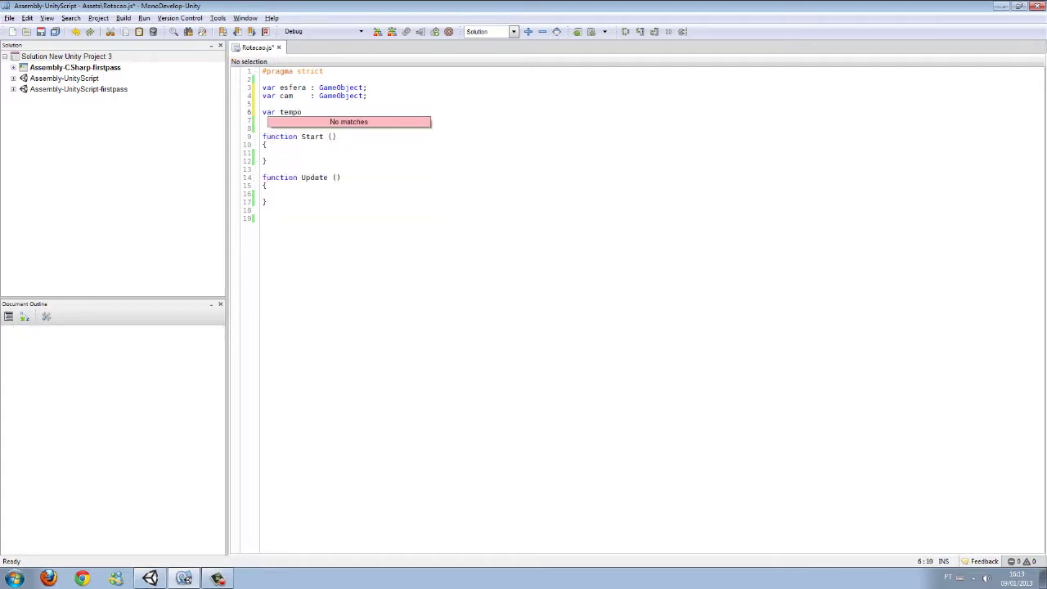
pyautogui.write('  :')
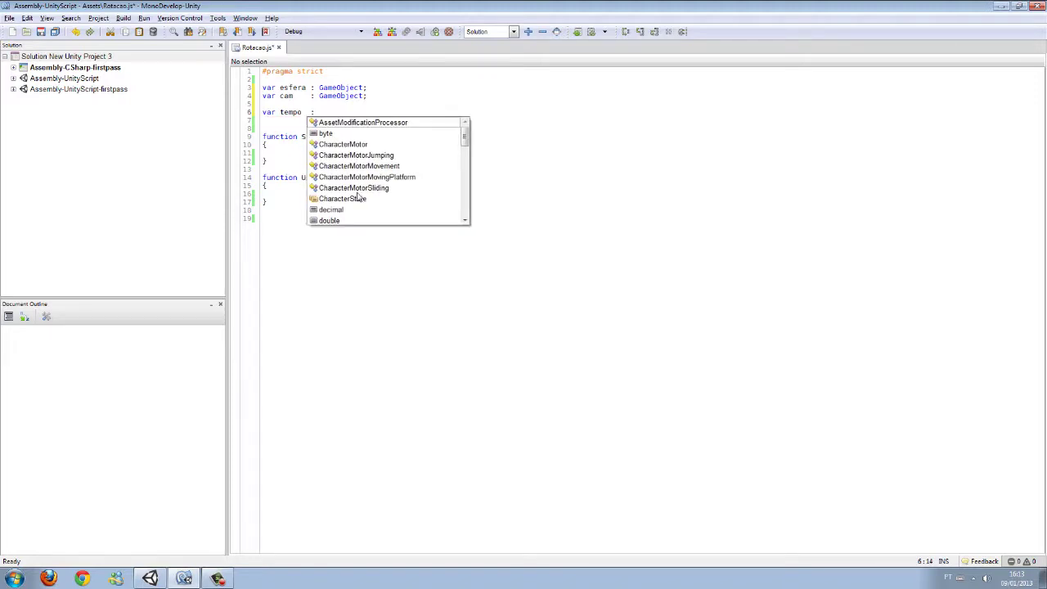
pyautogui.write(' Flo')
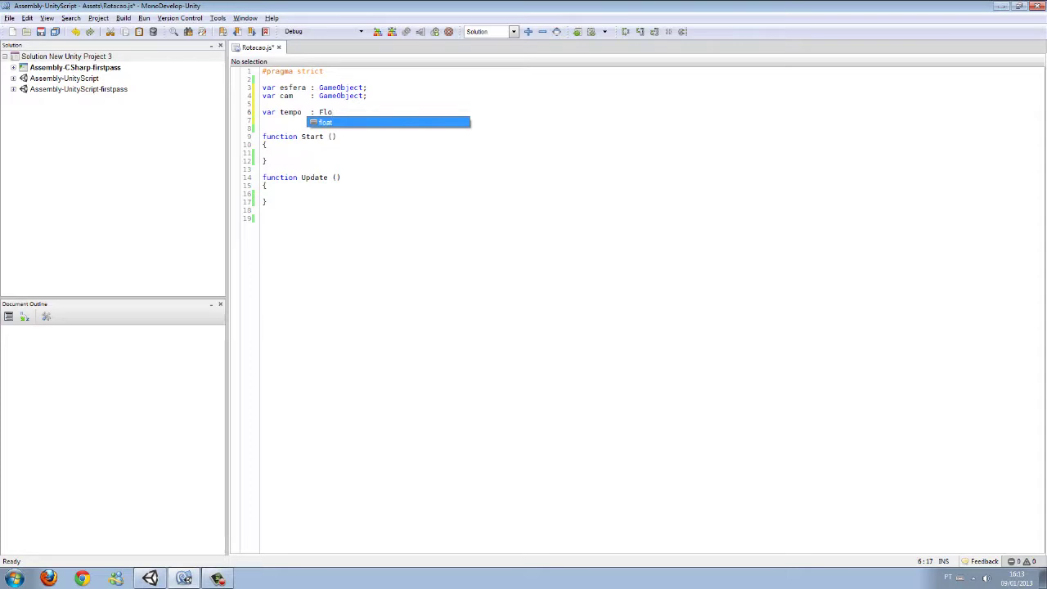
pyautogui.press('Escape')
pyautogui.press('BackSpace')
pyautogui.press('BackSpace')
pyautogui.press('BackSpace')
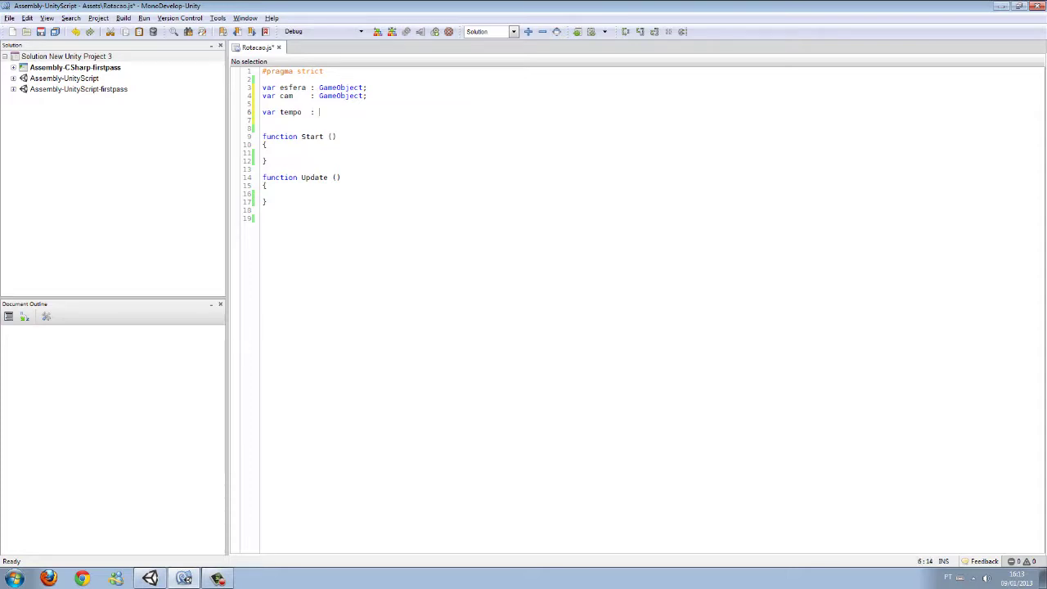
pyautogui.write('float')
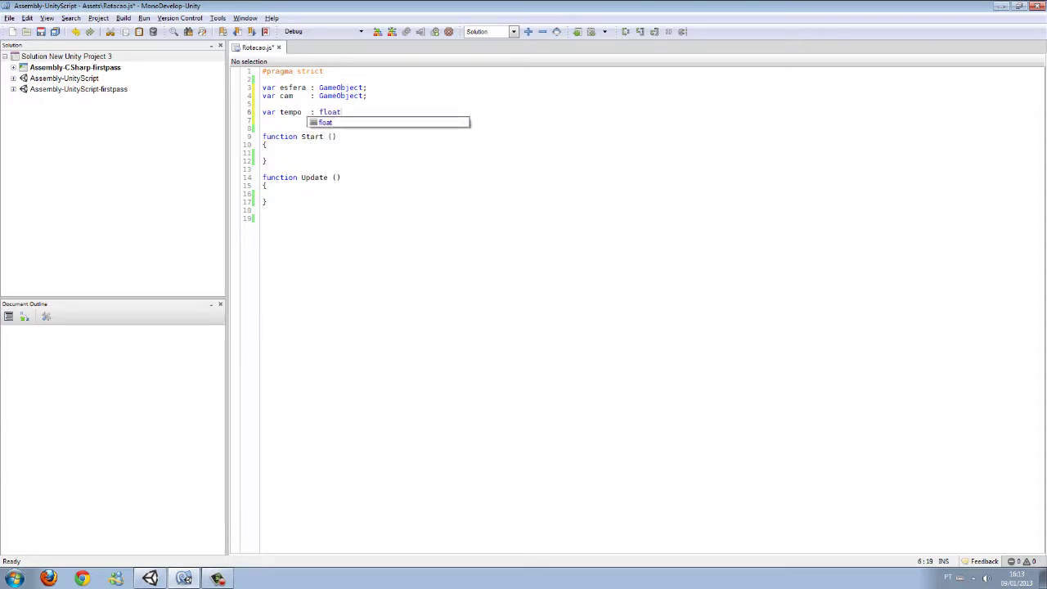
pyautogui.write(';')
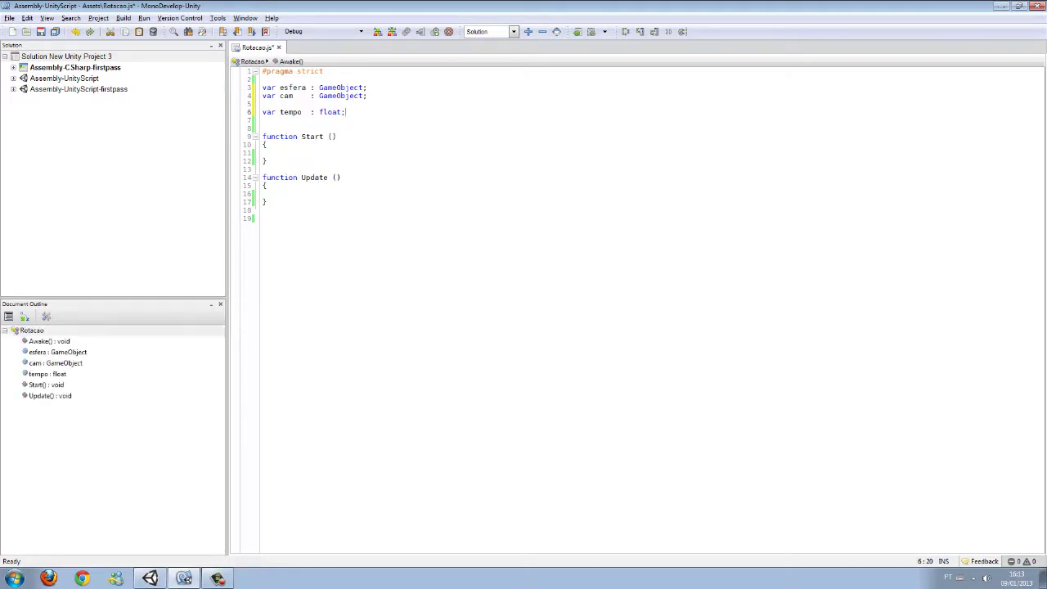
# Declare float variables red, green and blue below tempo
pyautogui.press('Return')
pyautogui.write('var ')
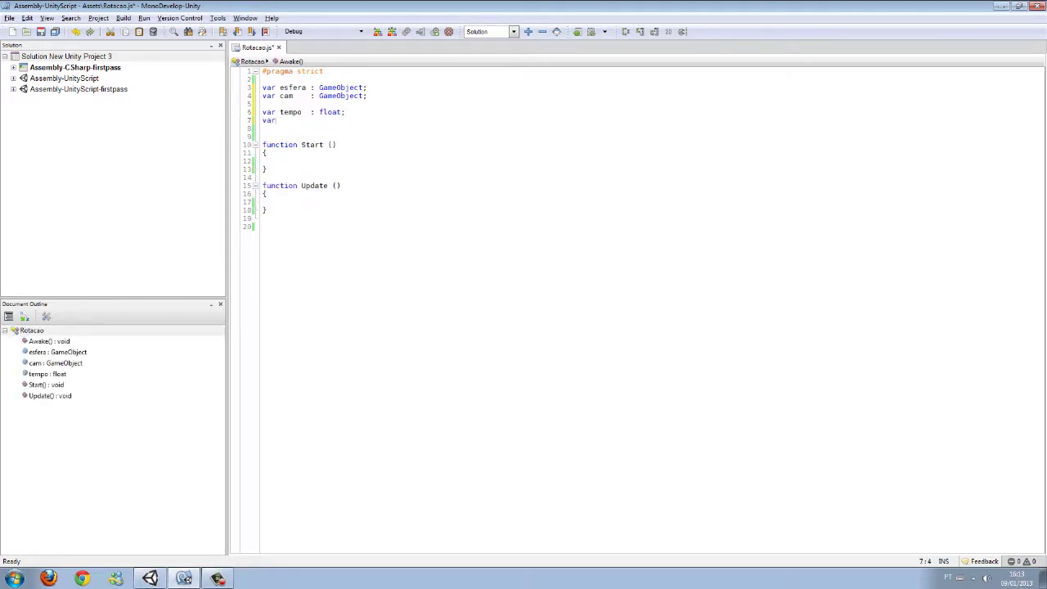
pyautogui.write('red    ')
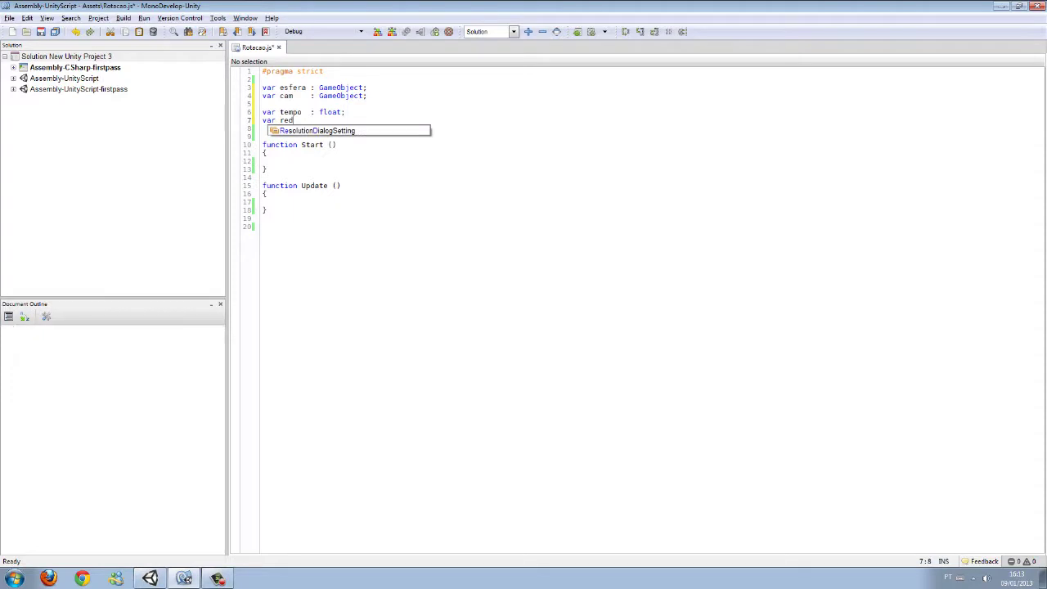
pyautogui.write(': ')
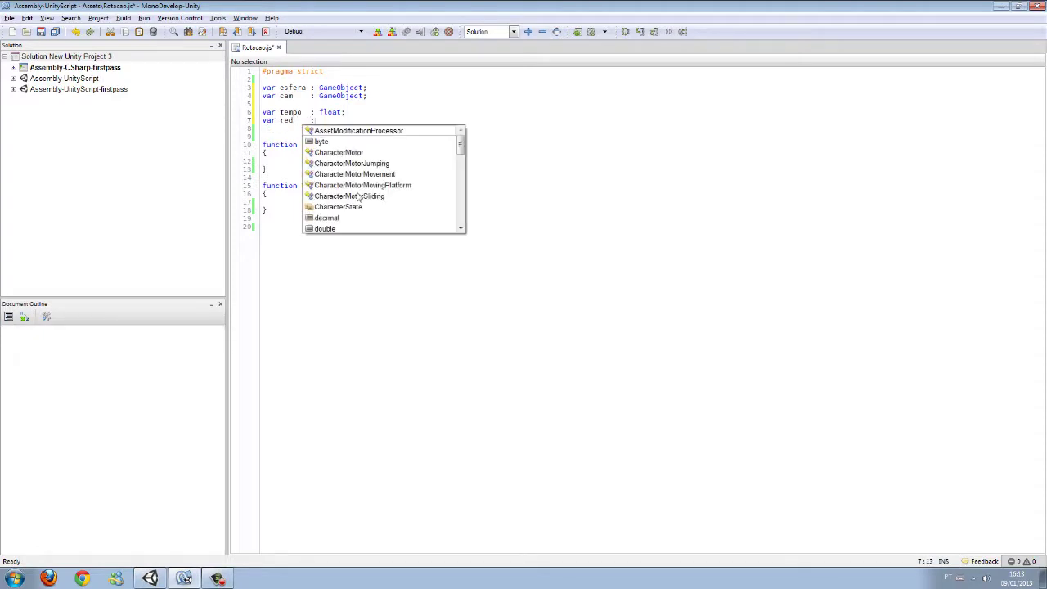
pyautogui.write('float;')
pyautogui.press('Return')
pyautogui.write('var ')
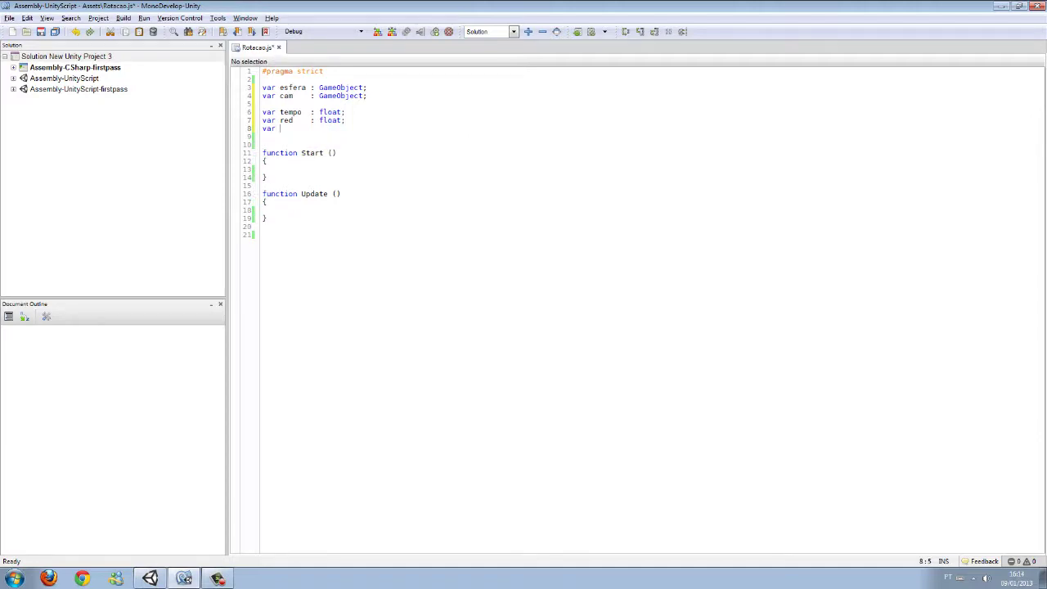
pyautogui.write('green  ')
pyautogui.write(':')
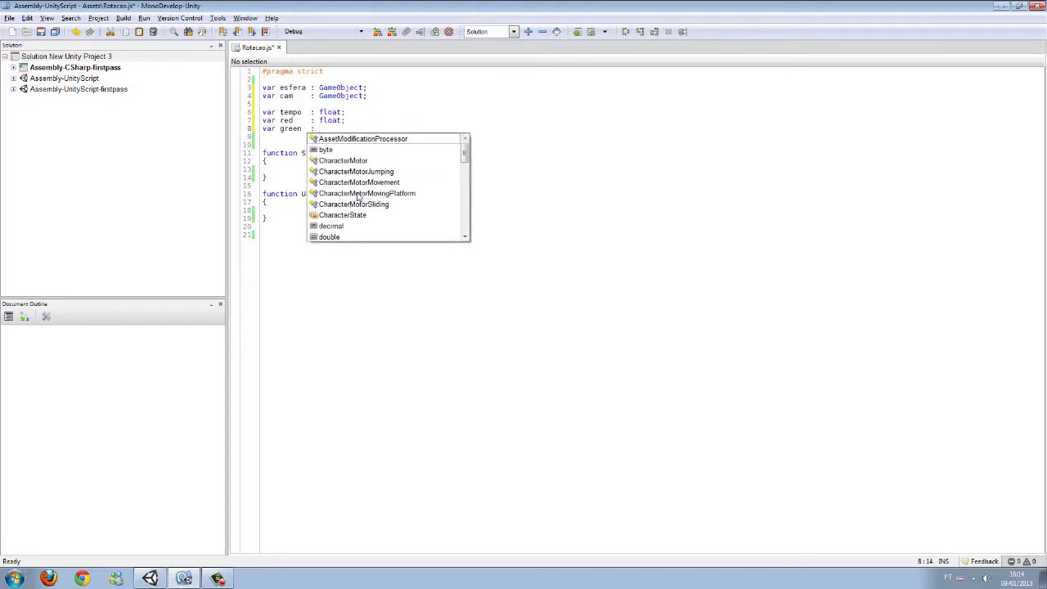
pyautogui.write(' float')
pyautogui.write(';')
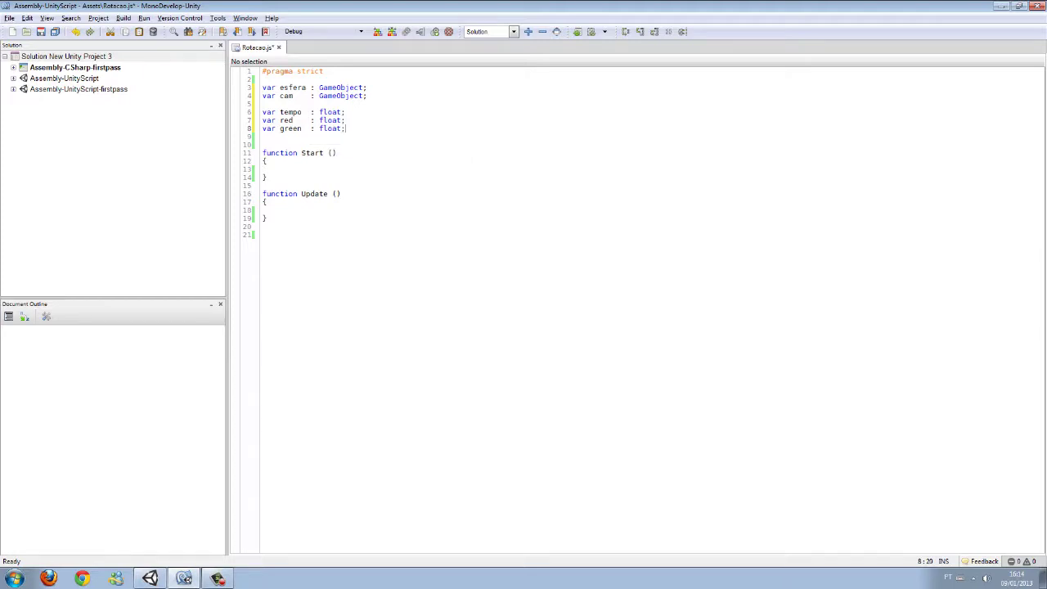
pyautogui.press('Return')
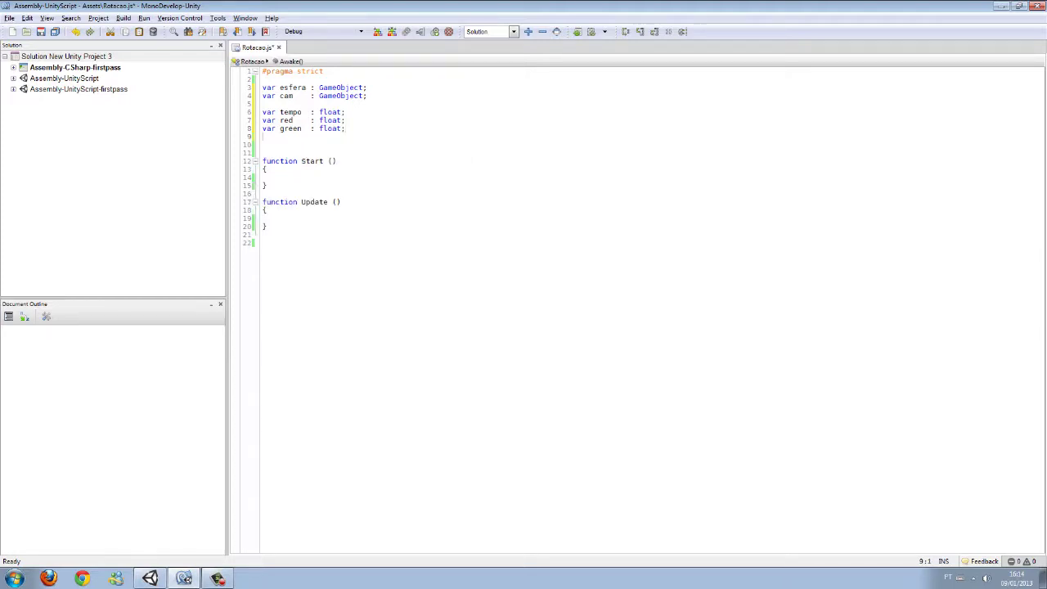
pyautogui.write('var')
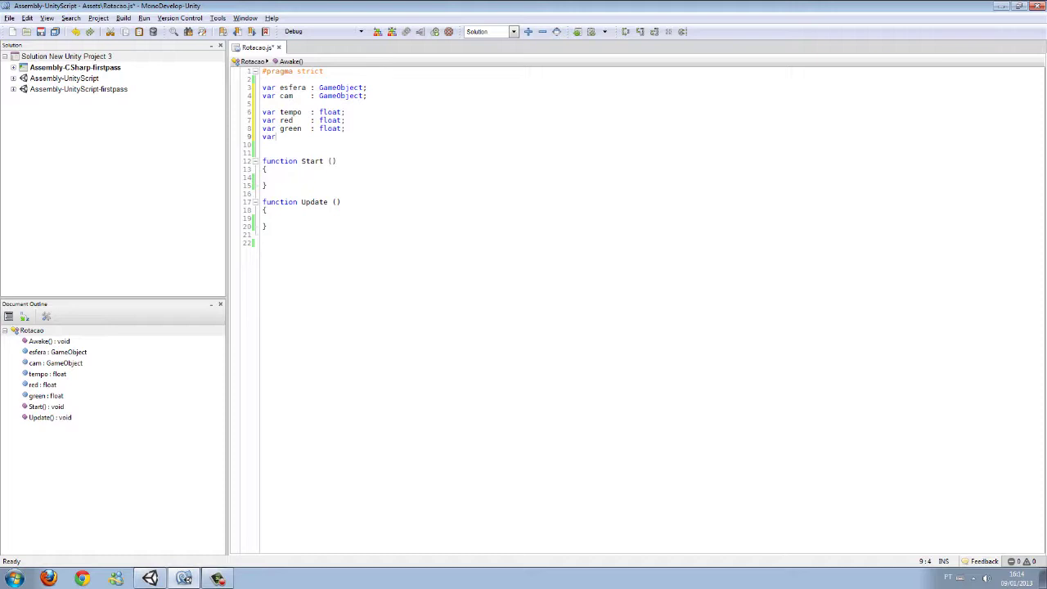
pyautogui.write(' pi')
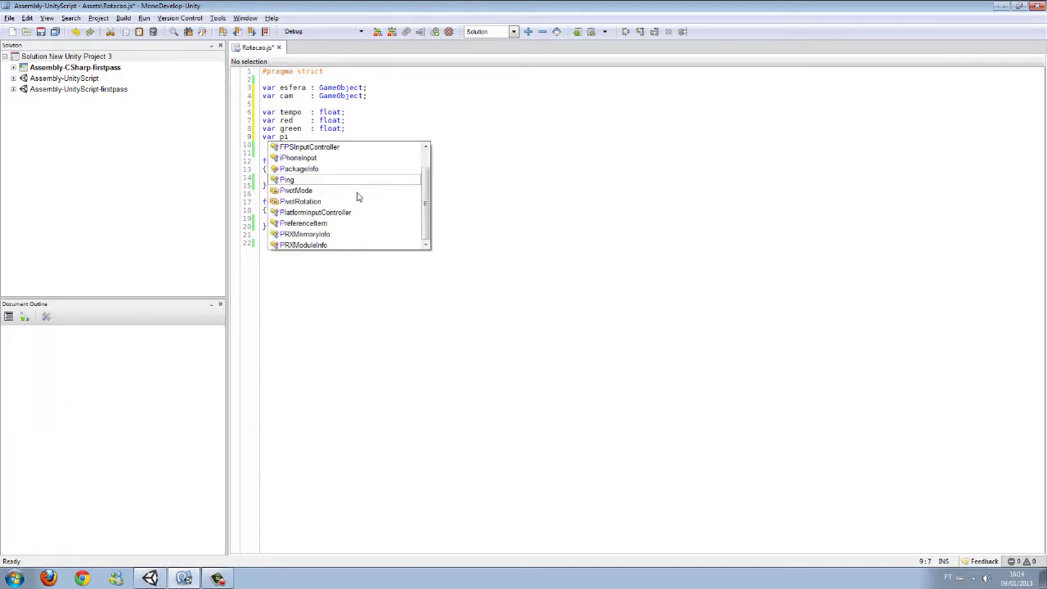
pyautogui.press('Escape')
pyautogui.press('BackSpace')
pyautogui.press('BackSpace')
pyautogui.write('blue')
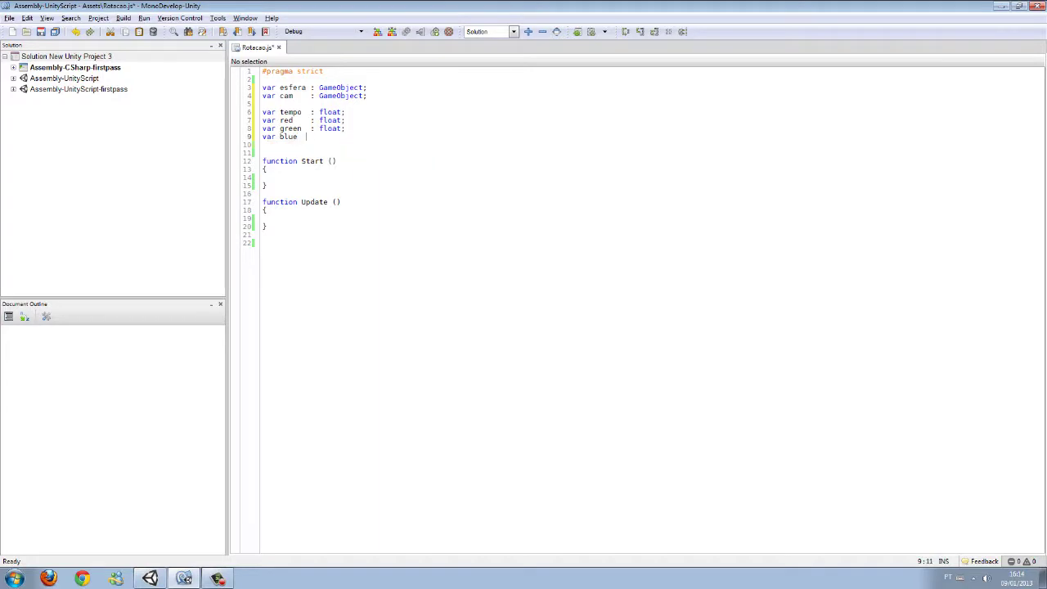
pyautogui.write('   : ')
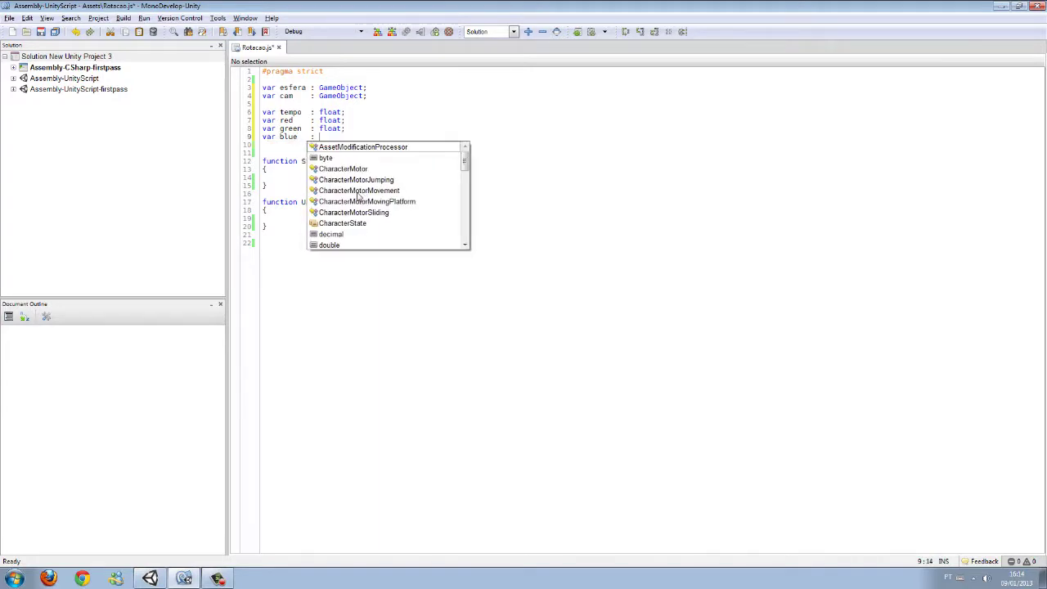
pyautogui.write('float')
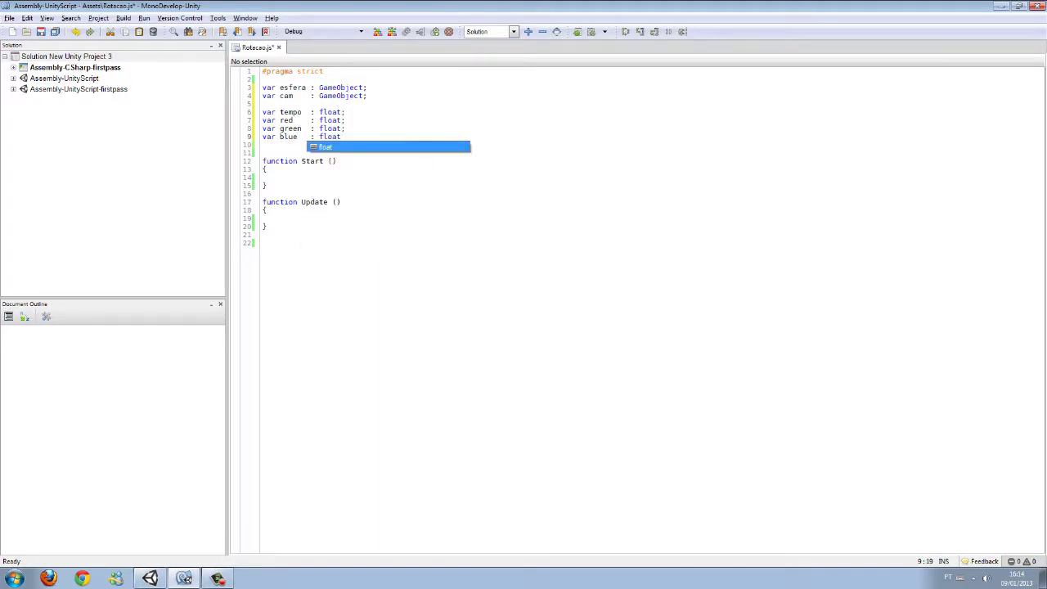
pyautogui.write(';')
pyautogui.press('Return')
pyautogui.press('Return')
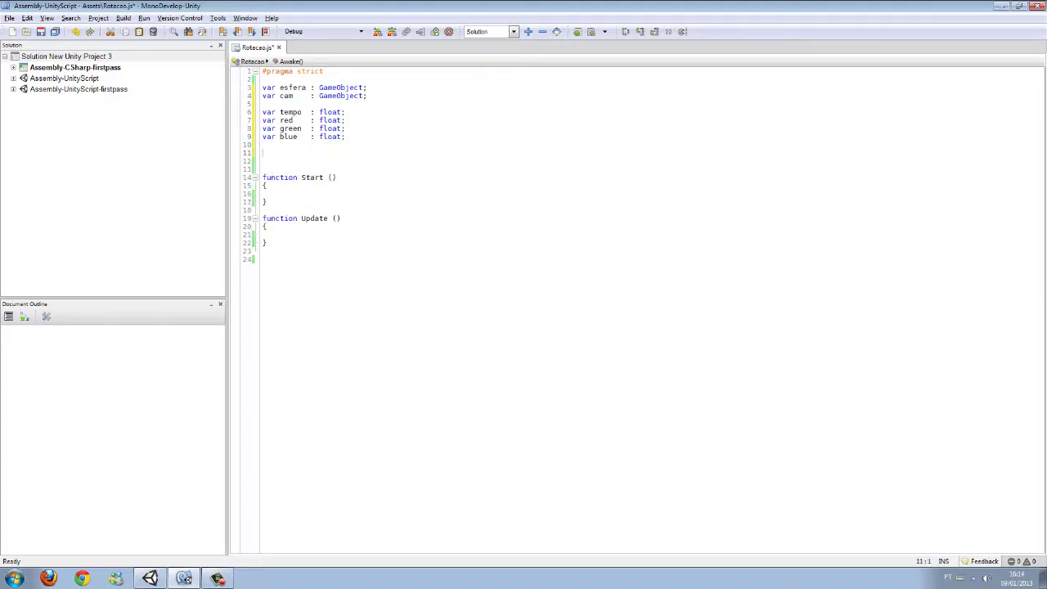
# Declare var dia : int; and var milesemos : float; in Rotacao.js
pyautogui.write('var')
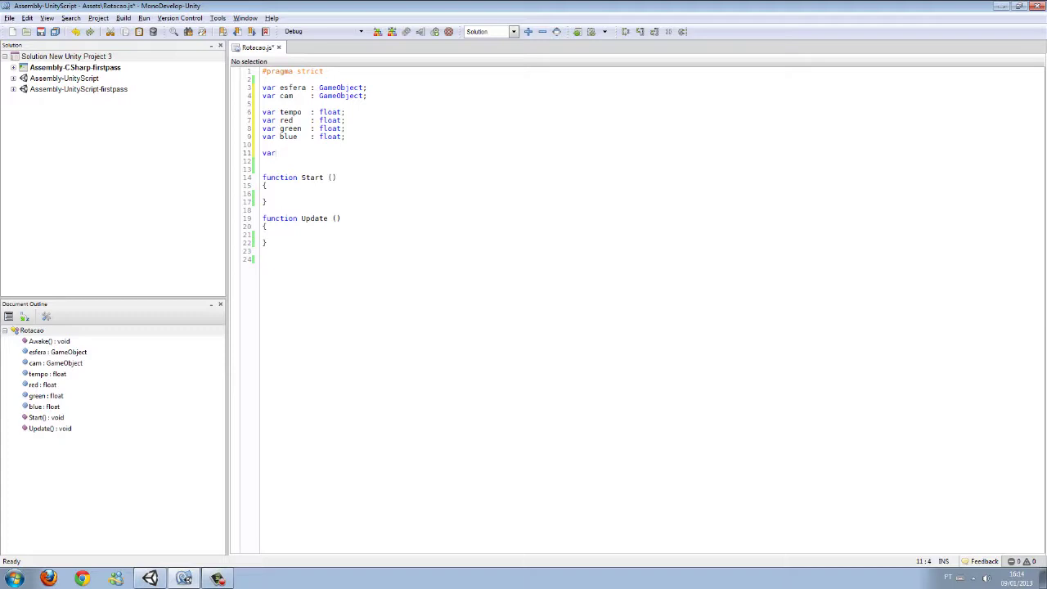
pyautogui.write(' dia')
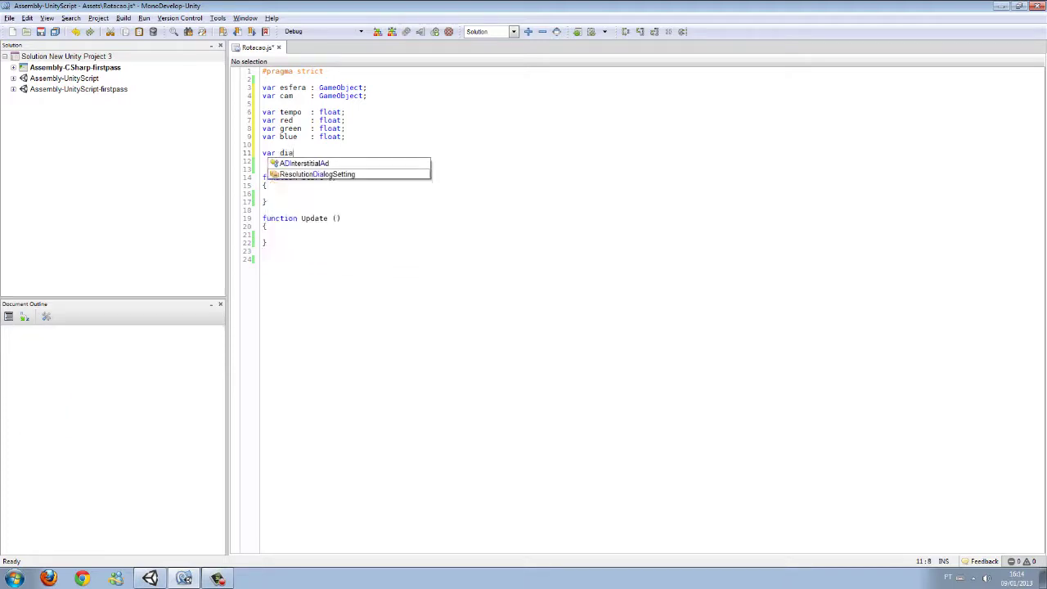
pyautogui.press('Escape')
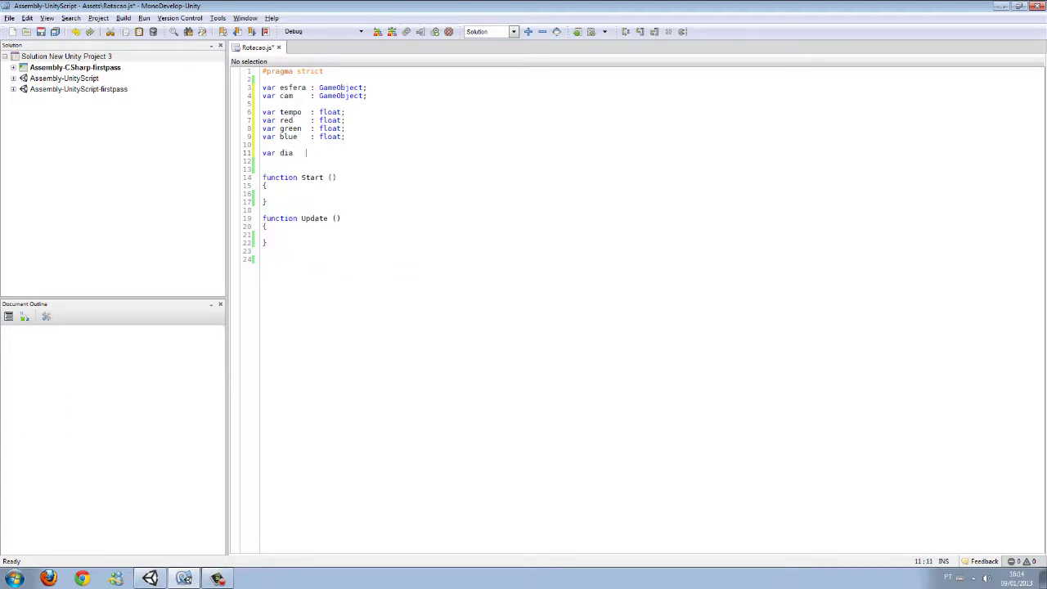
pyautogui.write(': ')
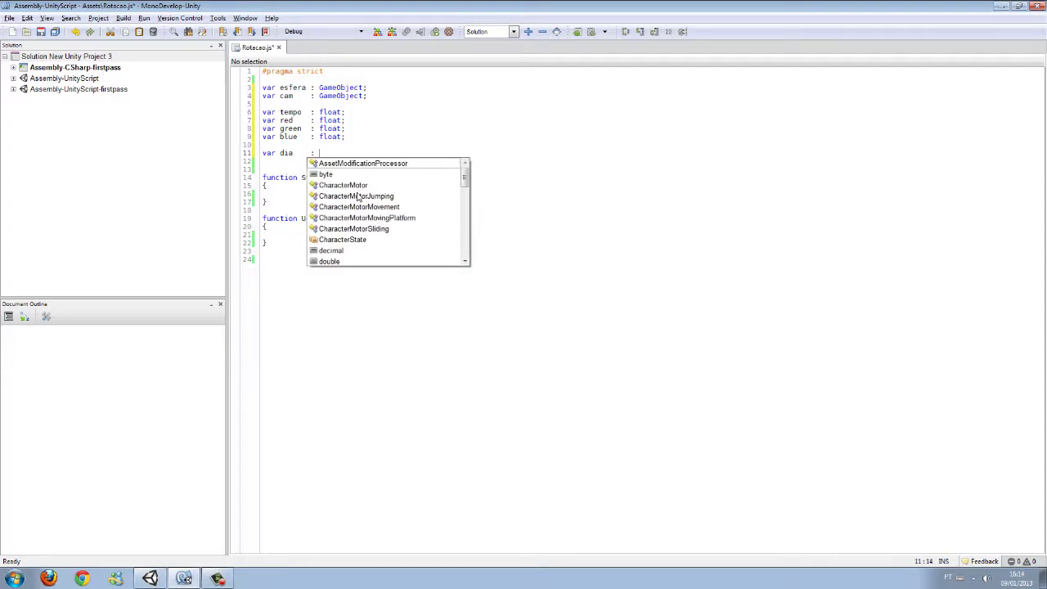
pyautogui.write('int;')
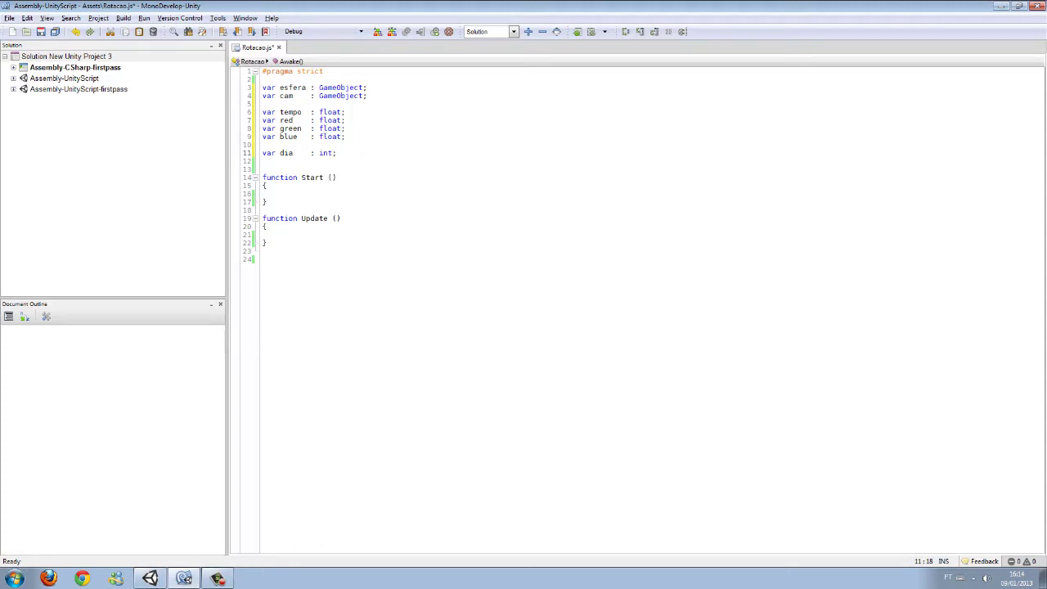
pyautogui.press('Return')
pyautogui.write('var ')
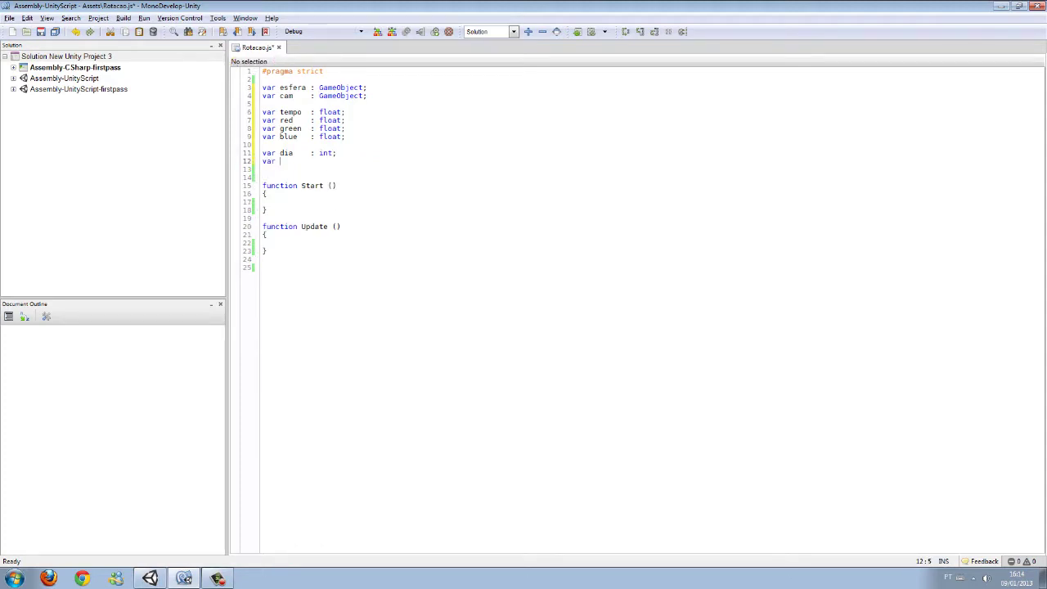
pyautogui.write('milesemos')
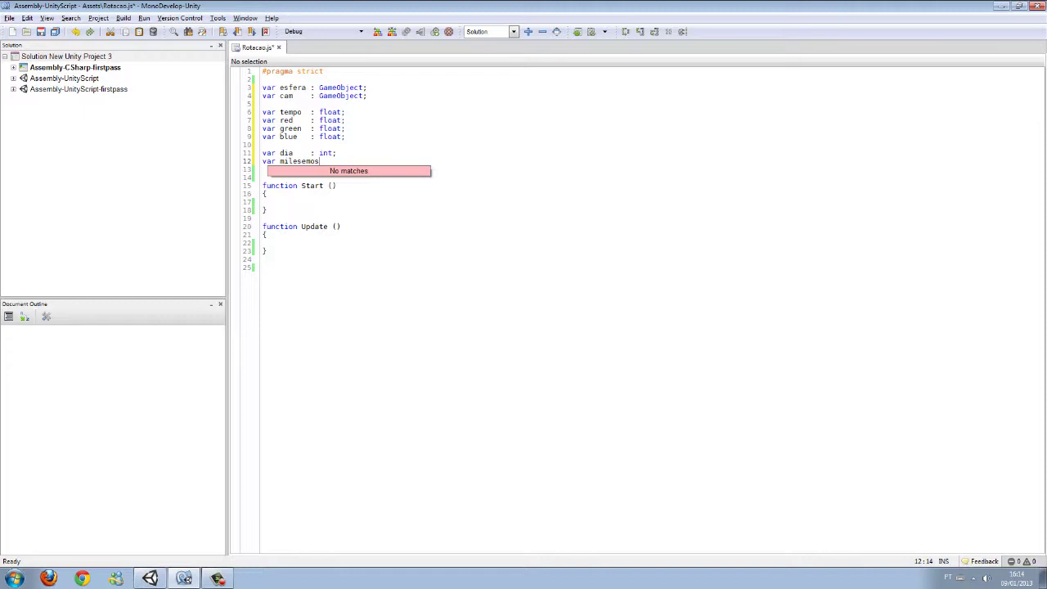
pyautogui.write(' : ')
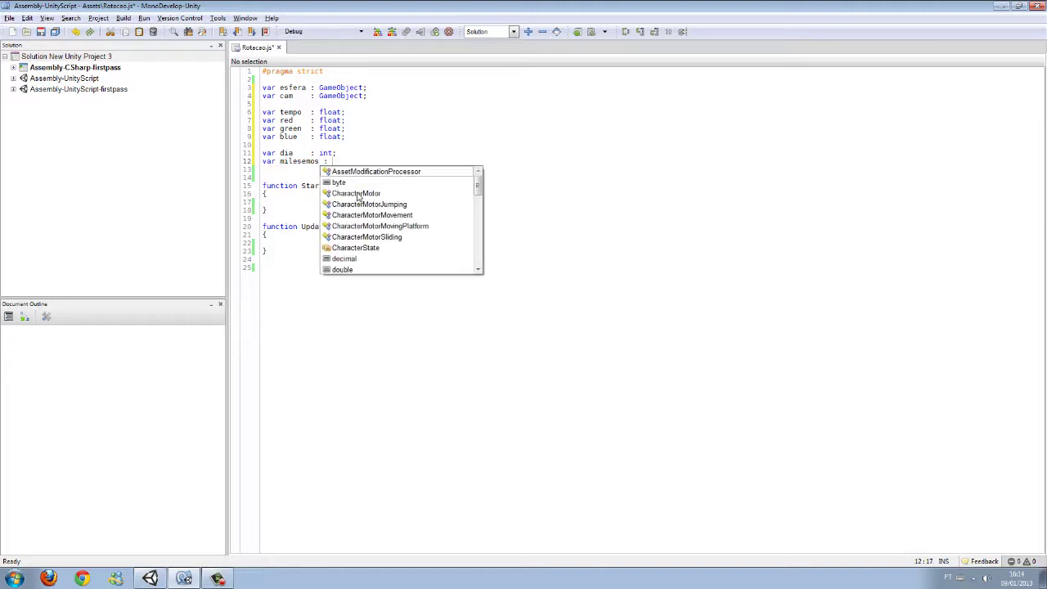
pyautogui.write('float;')
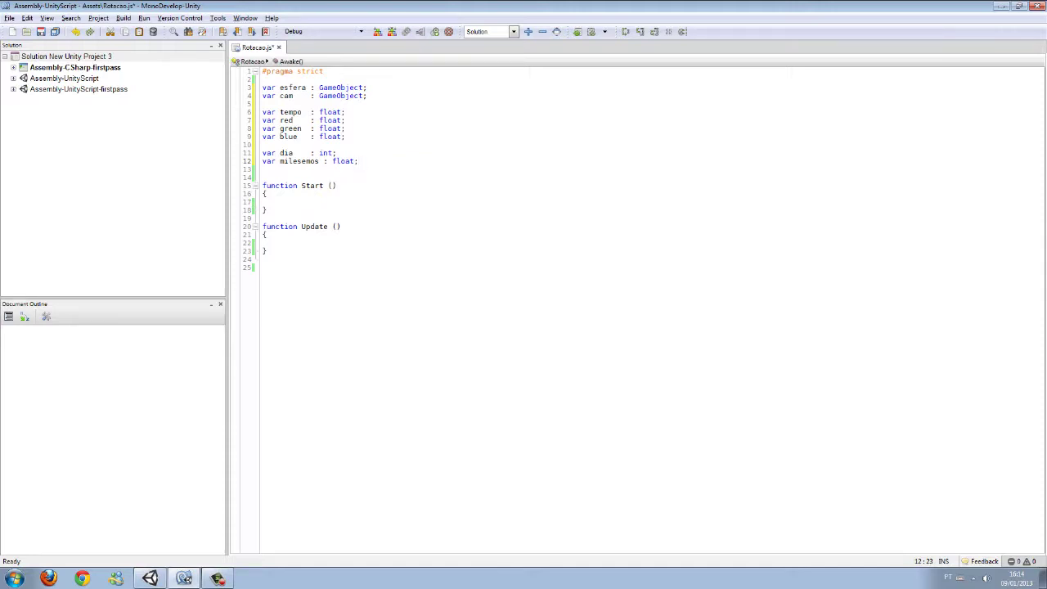
pyautogui.press('Return')
# Add var segundos : int; and var minutos : int; declarations, then save the script
pyautogui.write('var ')
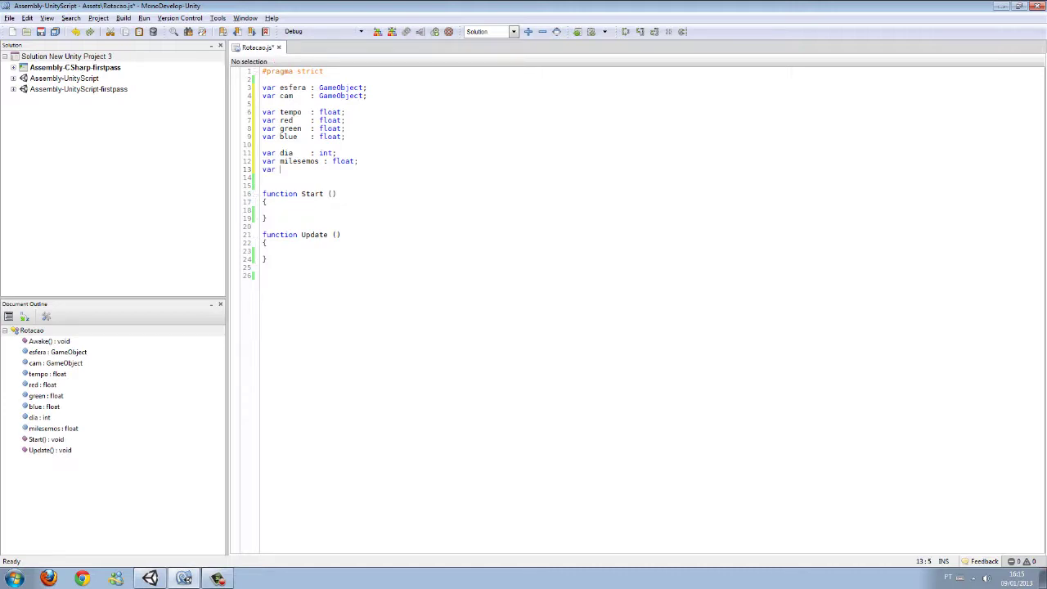
pyautogui.write('sr')
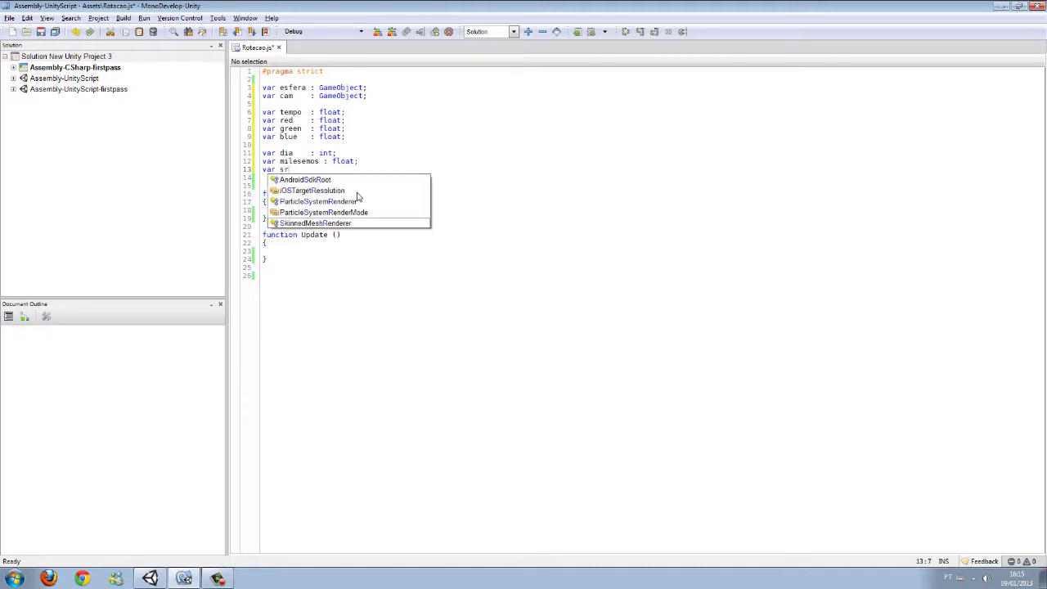
pyautogui.press('BackSpace')
pyautogui.write('egundos  ')
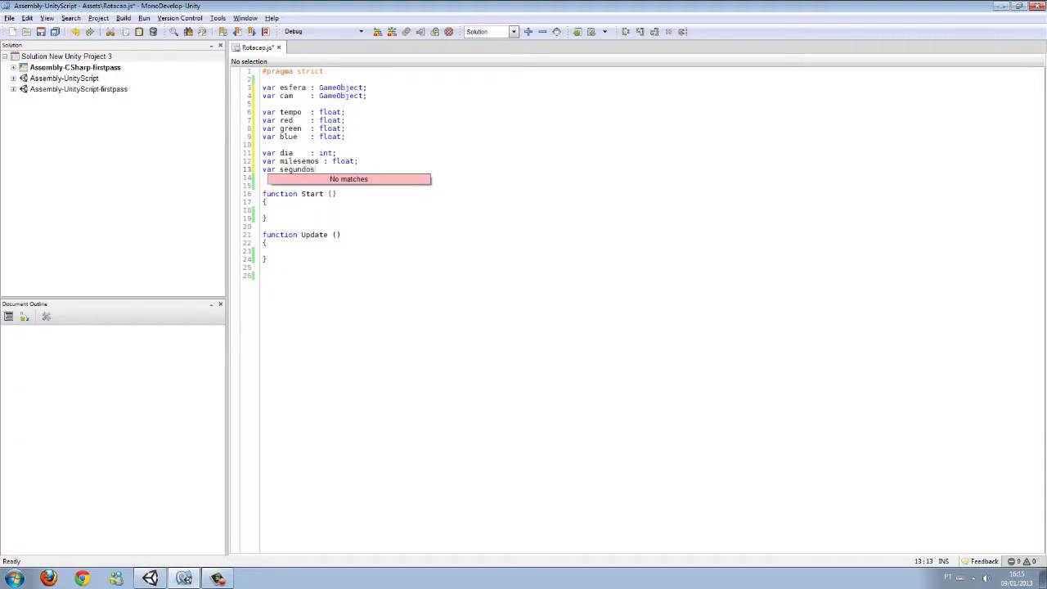
pyautogui.write(': ')
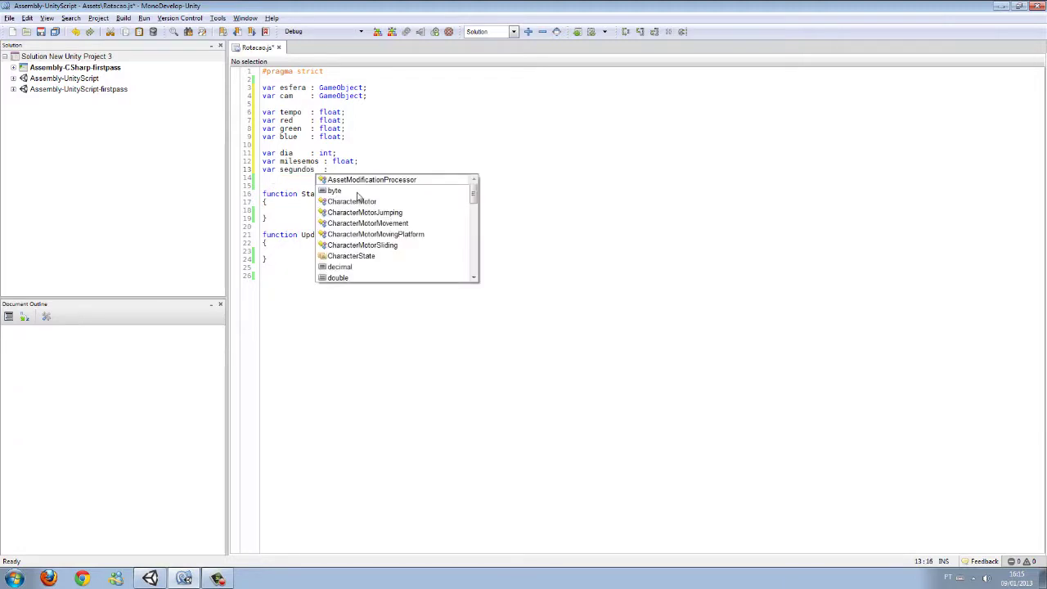
pyautogui.write('int')
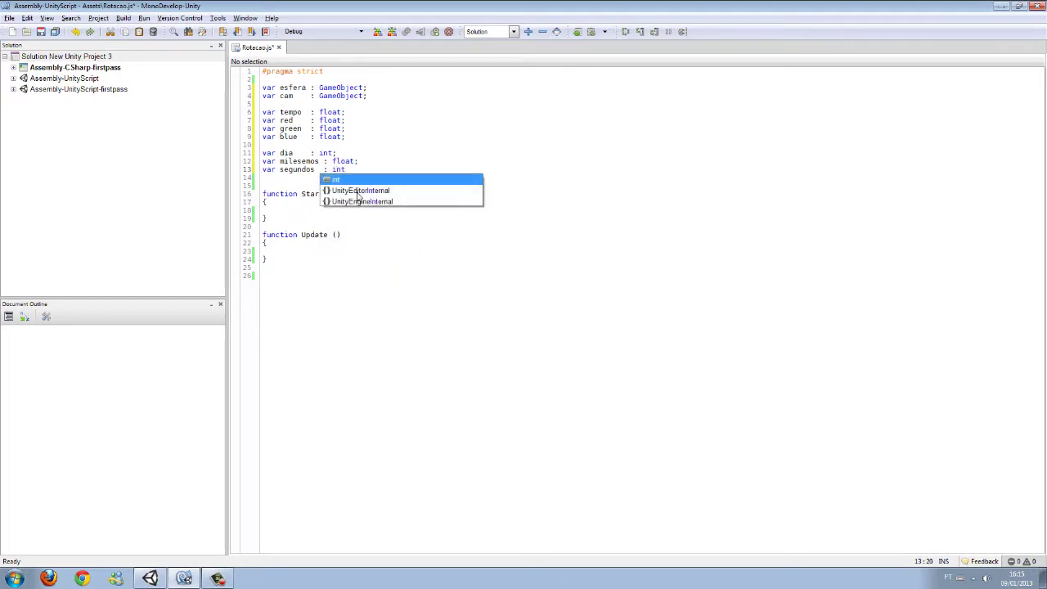
pyautogui.write(';')
pyautogui.press('Return')
pyautogui.write('var')
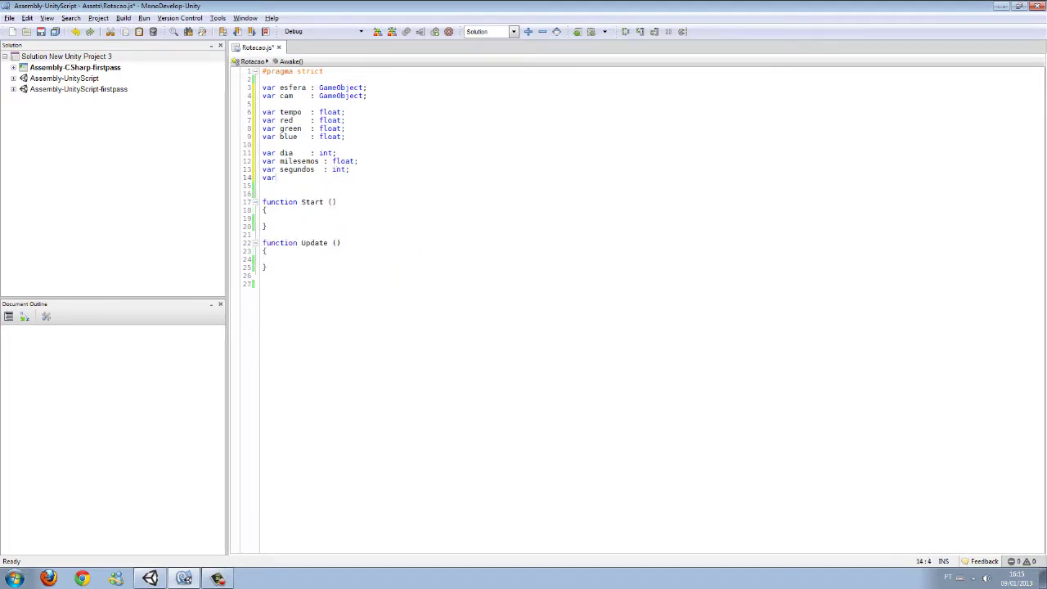
pyautogui.write(' minutos')
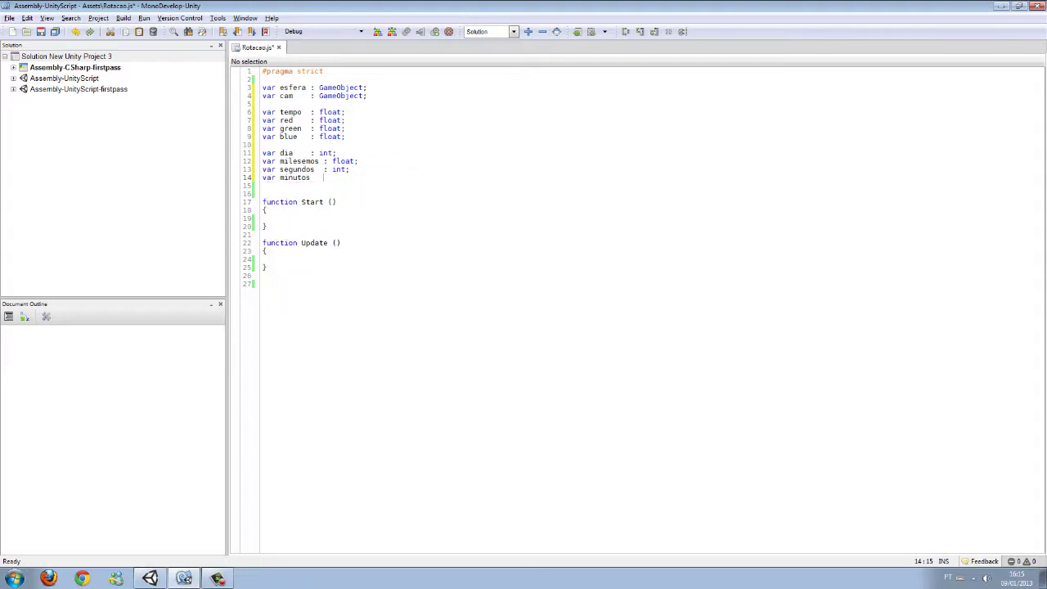
pyautogui.write('   :')
pyautogui.write(' in')
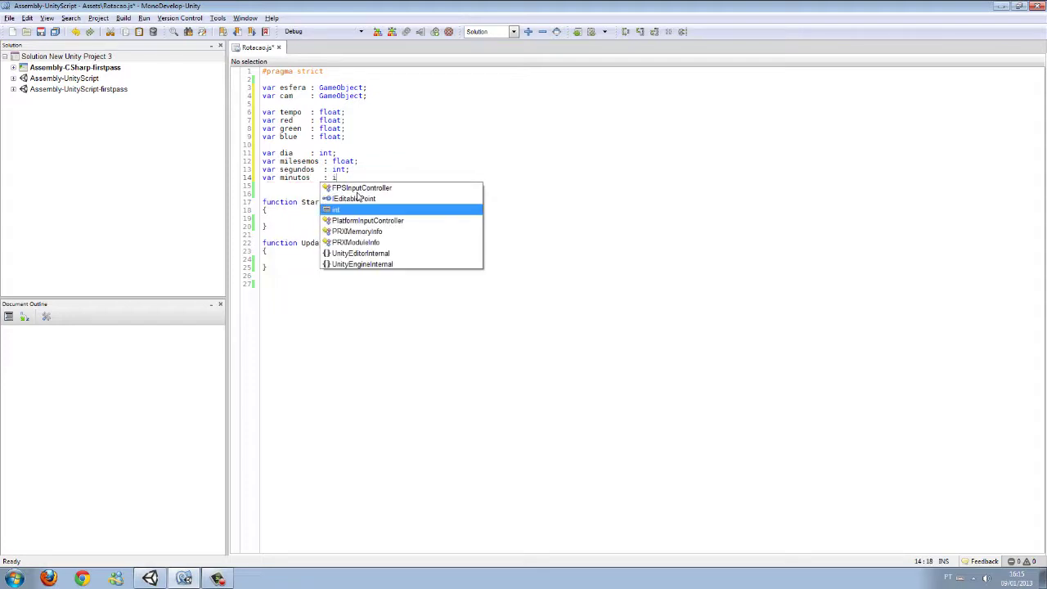
pyautogui.write('t;')
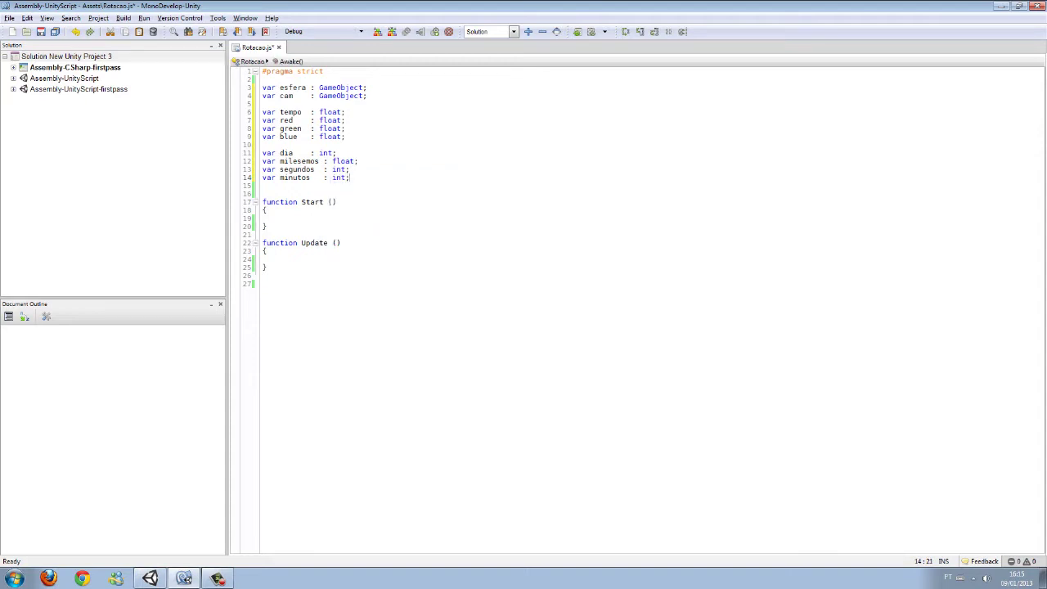
pyautogui.hotkey('ctrl', 's')
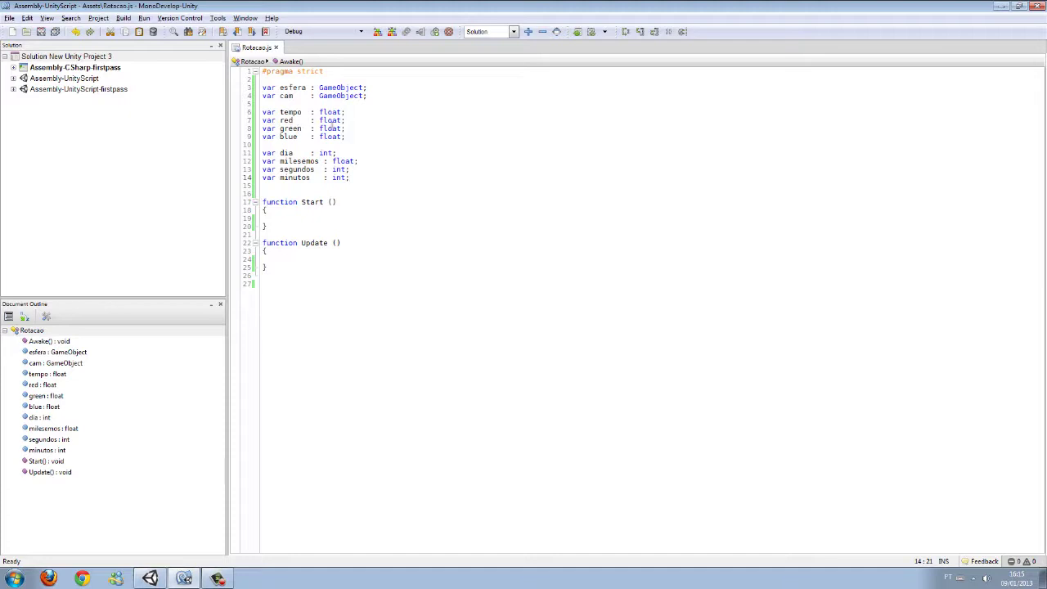
# In Unity, check the Camera's background colour (R 100, G 150, B 200), then return to Rotacao.js
pyautogui.click(184, 578)
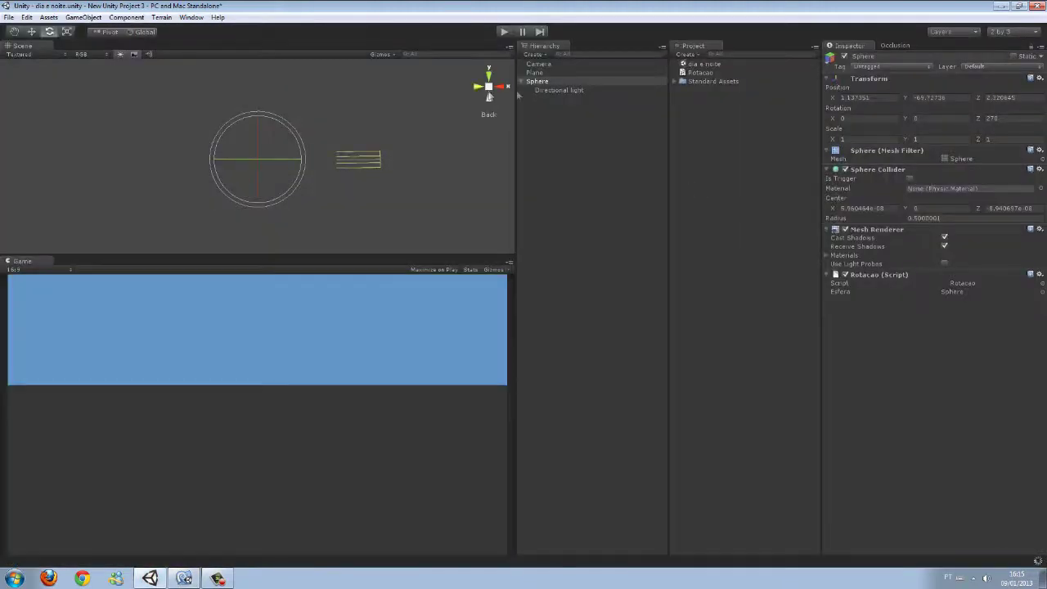
pyautogui.click(540, 65)
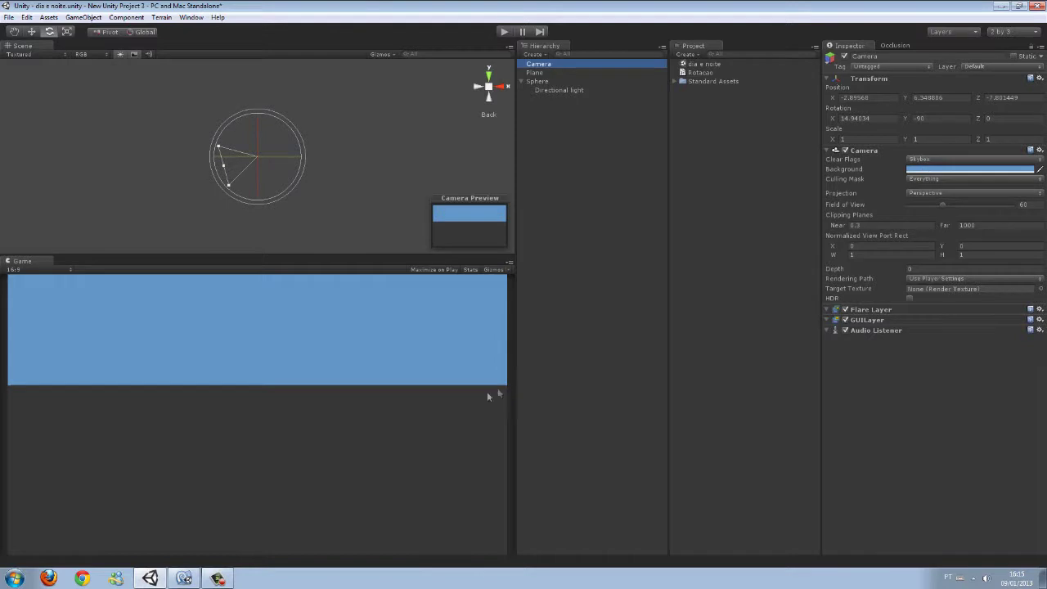
pyautogui.click(932, 169)
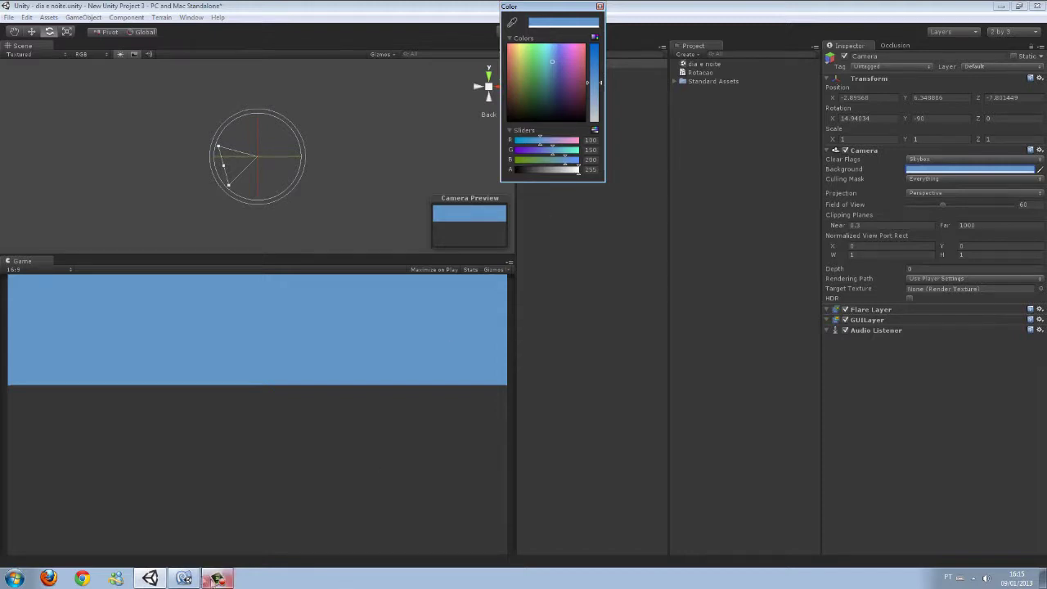
pyautogui.click(171, 582)
pyautogui.click(172, 582)
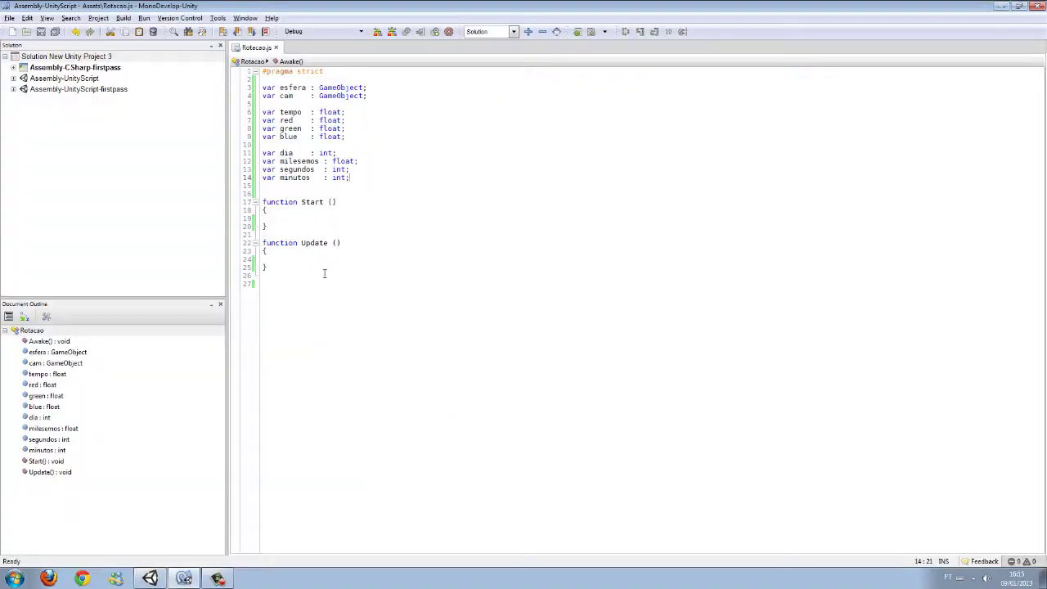
# Inside Start(), assign dia = 0, red = 0.2, green = 0.3, blue = 0.4 and save
pyautogui.click(290, 210)
pyautogui.press('Return')
pyautogui.press('Return')
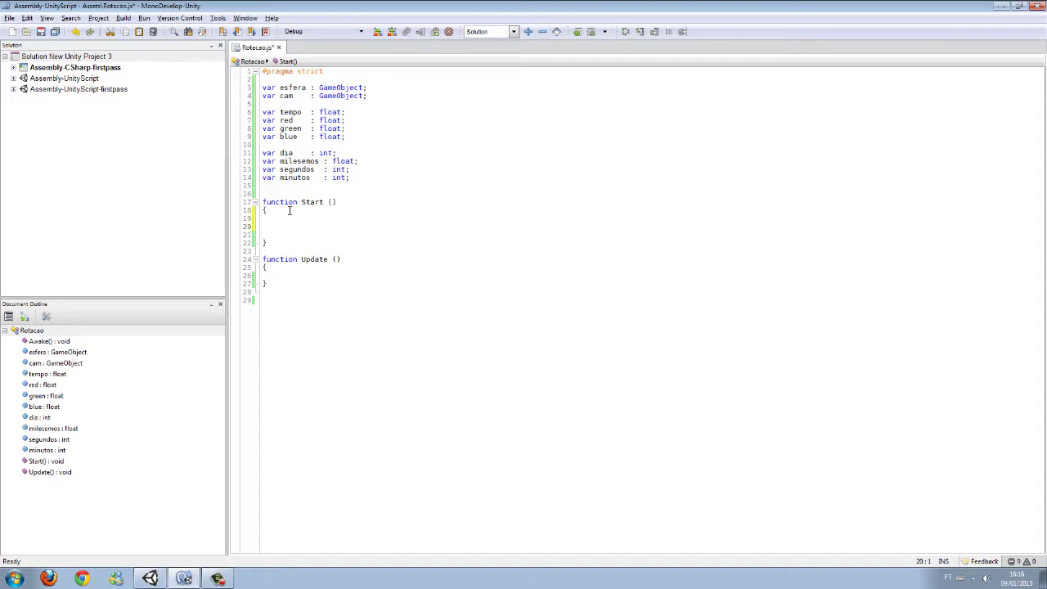
pyautogui.write('dia = 0;')
pyautogui.press('Return')
pyautogui.write('red')
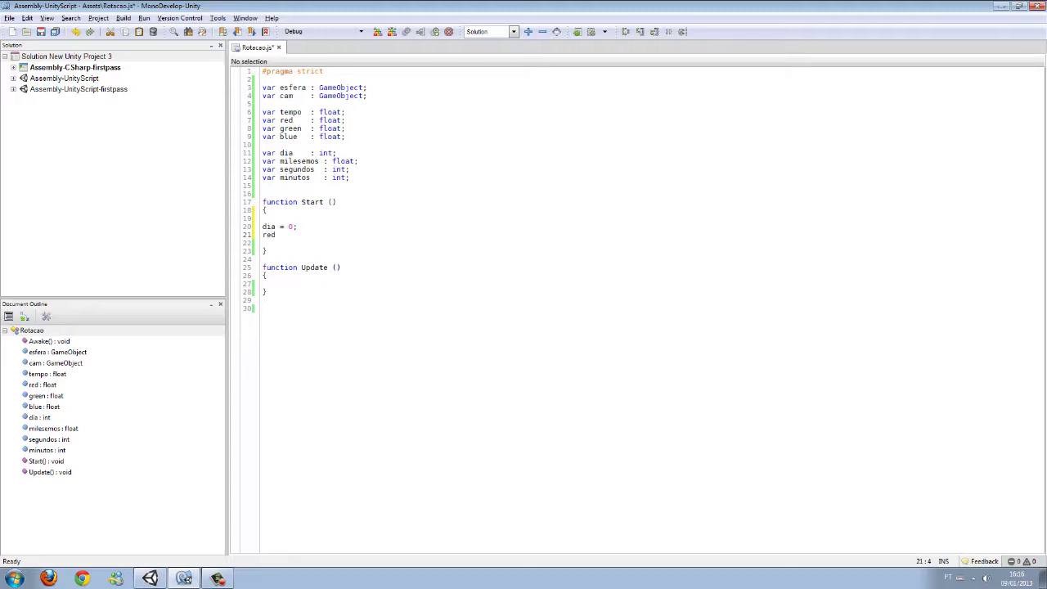
pyautogui.write(' = 0.2;')
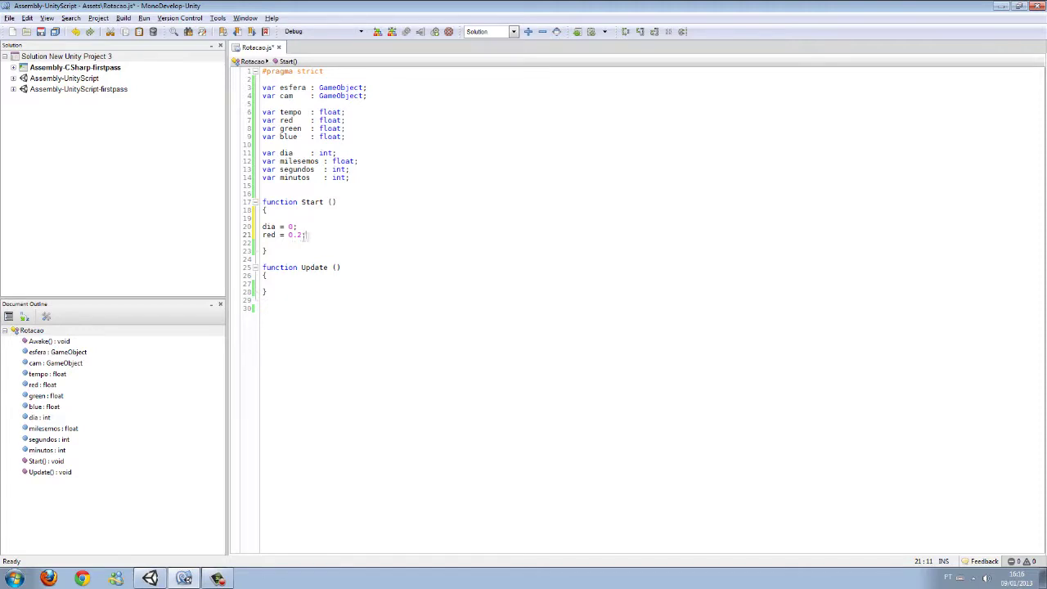
pyautogui.press('Return')
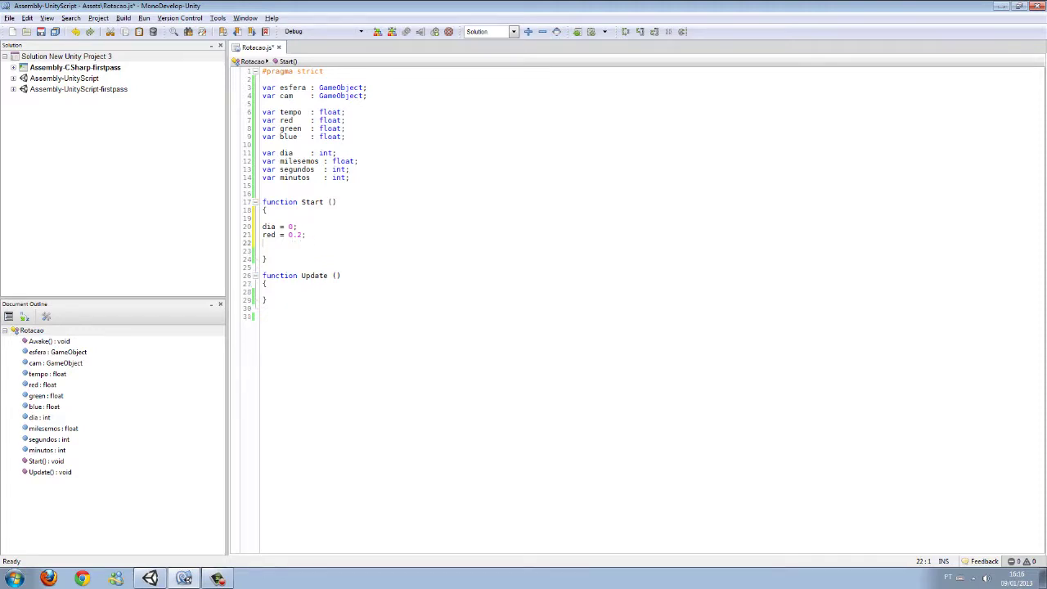
pyautogui.write('green ')
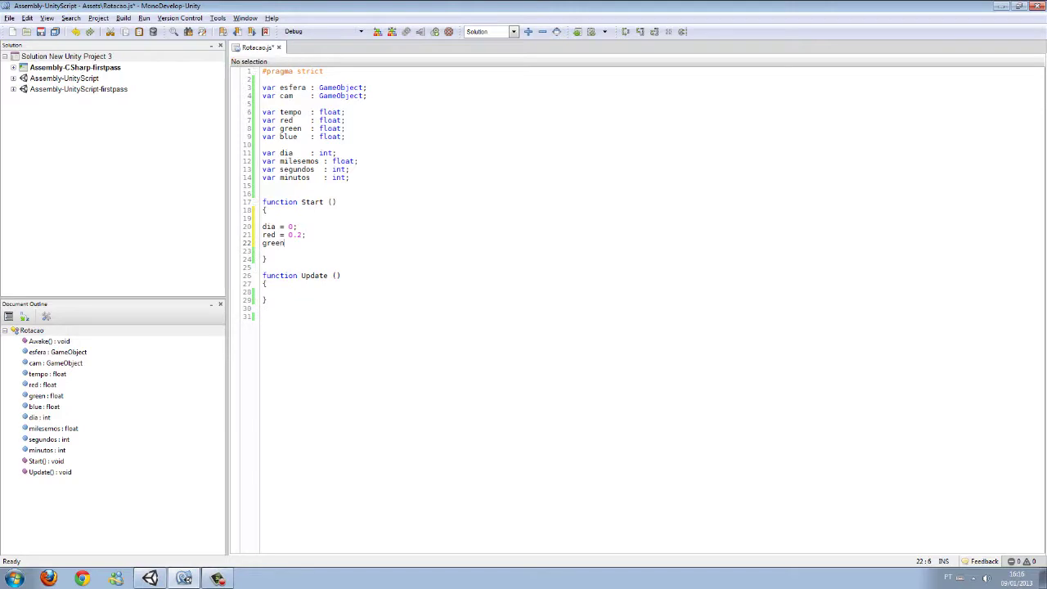
pyautogui.write('= 0.3')
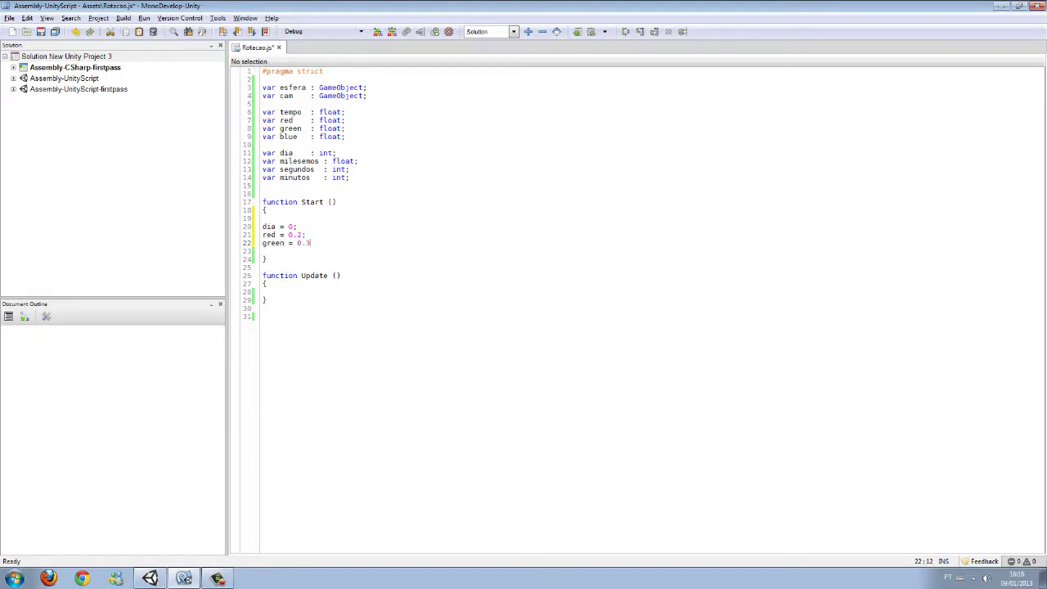
pyautogui.write(';')
pyautogui.press('Return')
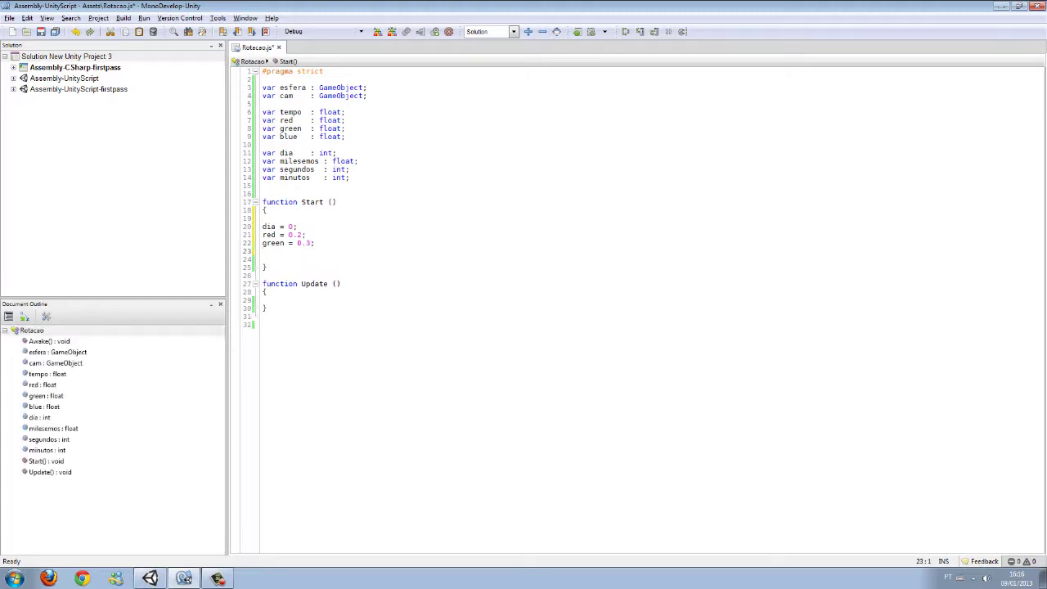
pyautogui.write('blue ')
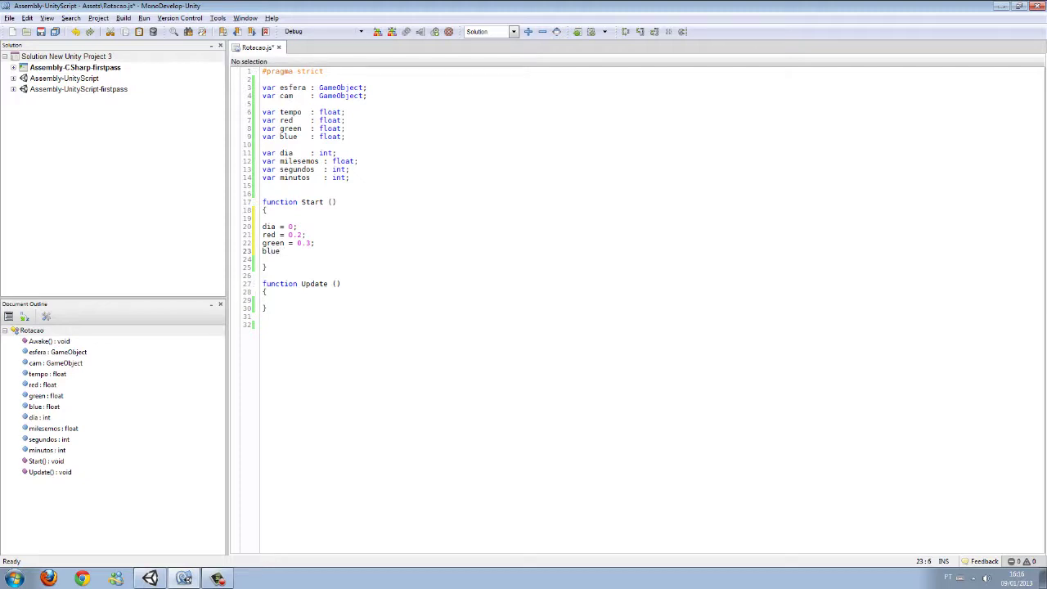
pyautogui.write('= 0.4;')
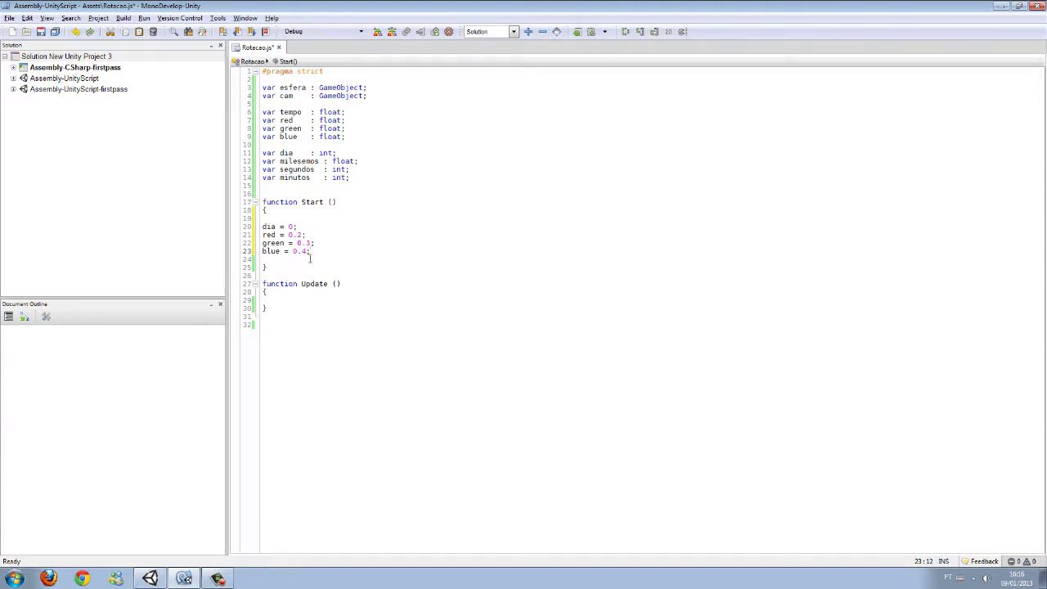
pyautogui.hotkey('ctrl', 's')
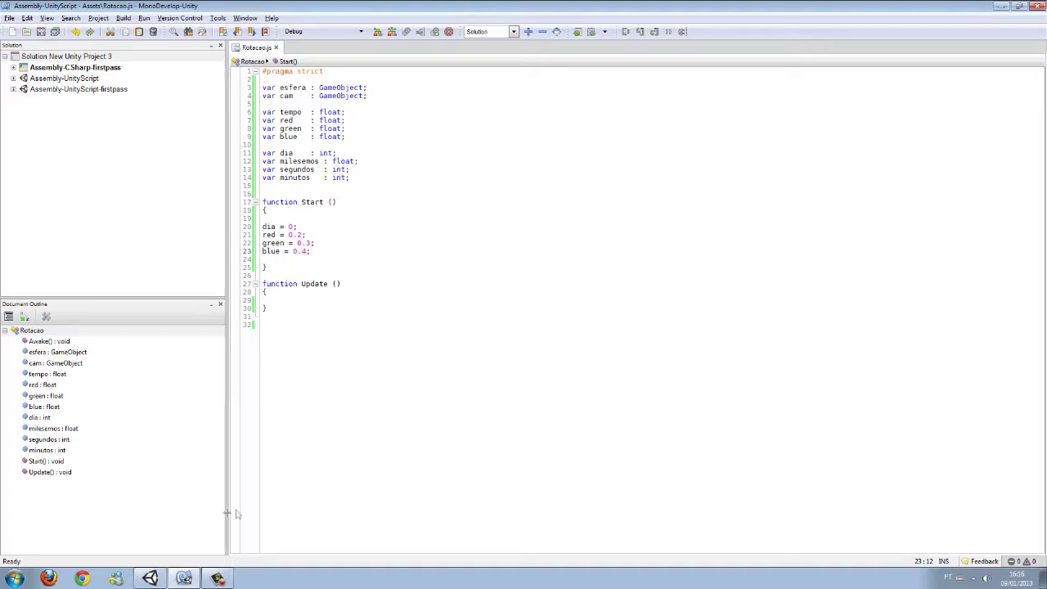
pyautogui.click(155, 578)
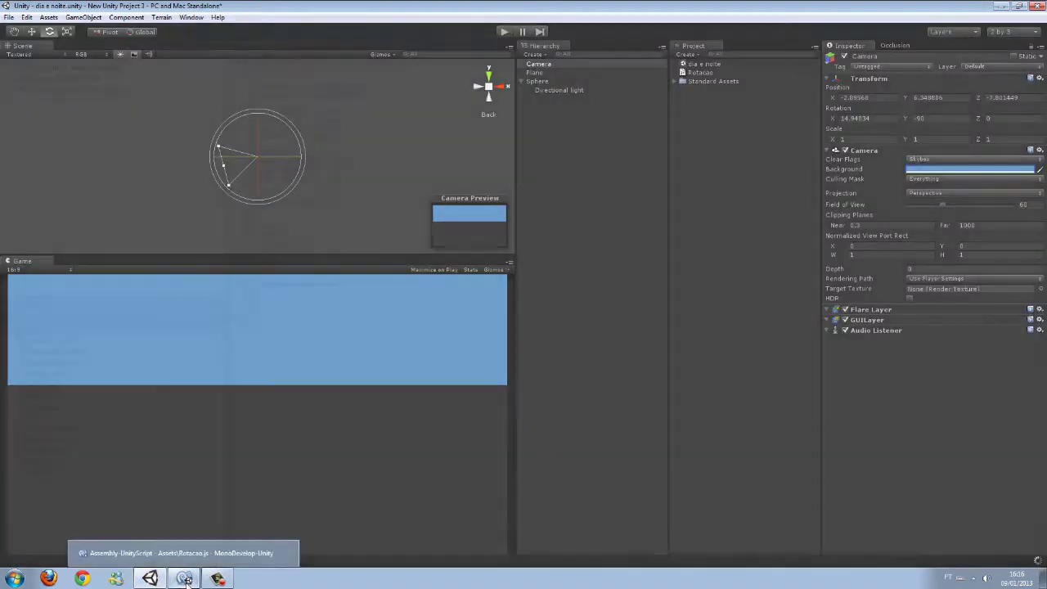
pyautogui.click(187, 579)
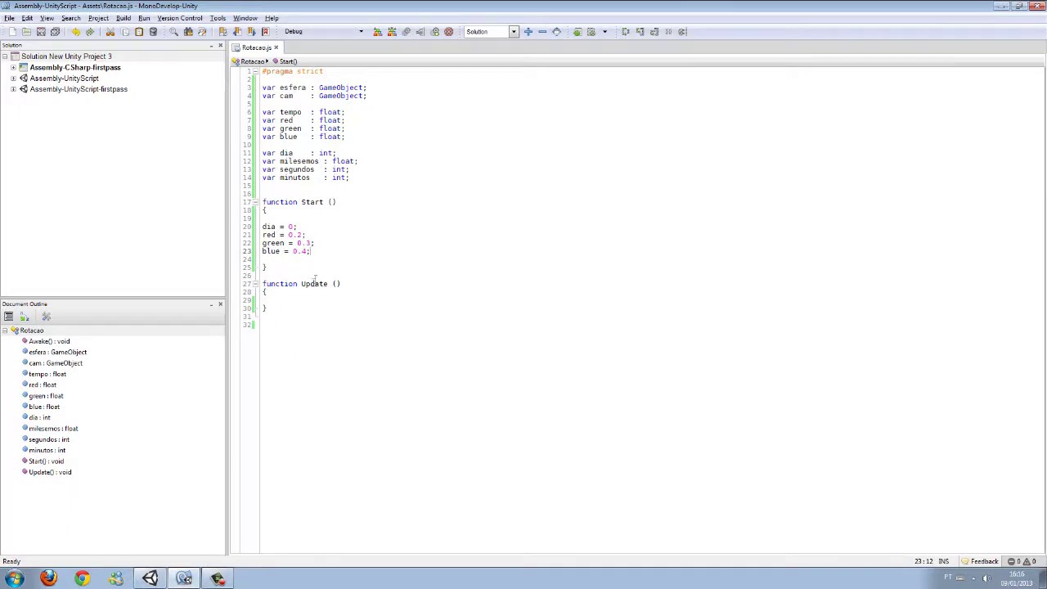
# Add tempo = 3.5*Time.deltaTime; at the top of Update(), then begin a minutos = esfera.tra line
pyautogui.click(278, 258)
pyautogui.click(280, 296)
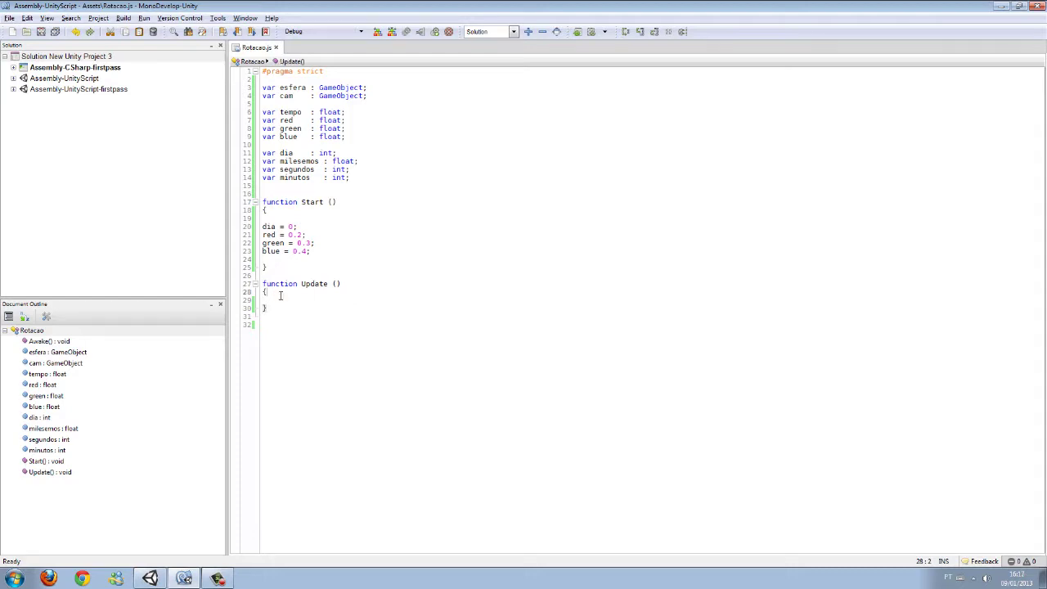
pyautogui.press('Return')
pyautogui.press('Return')
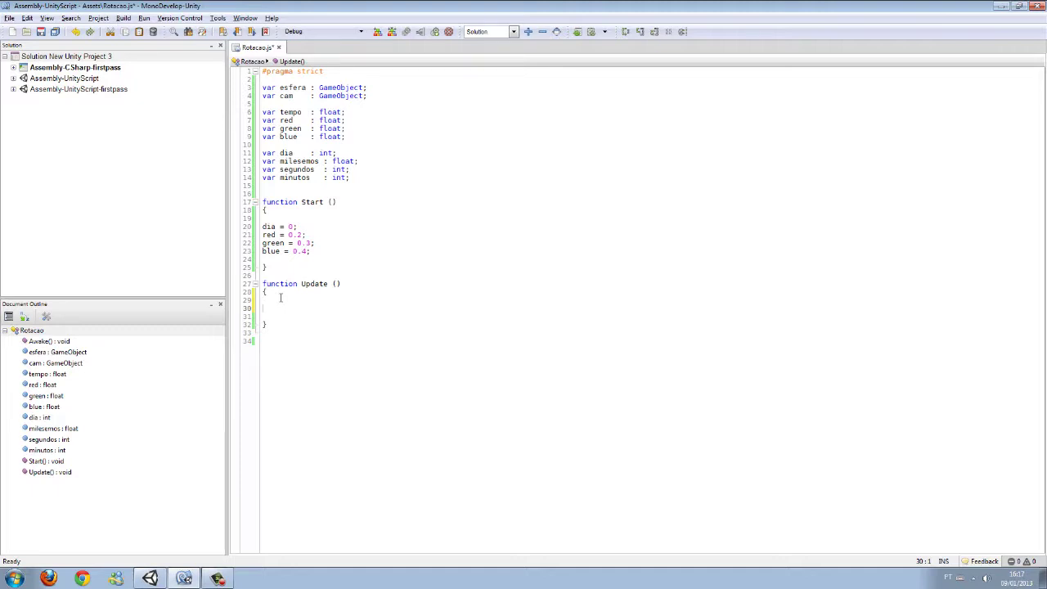
pyautogui.write('tempo')
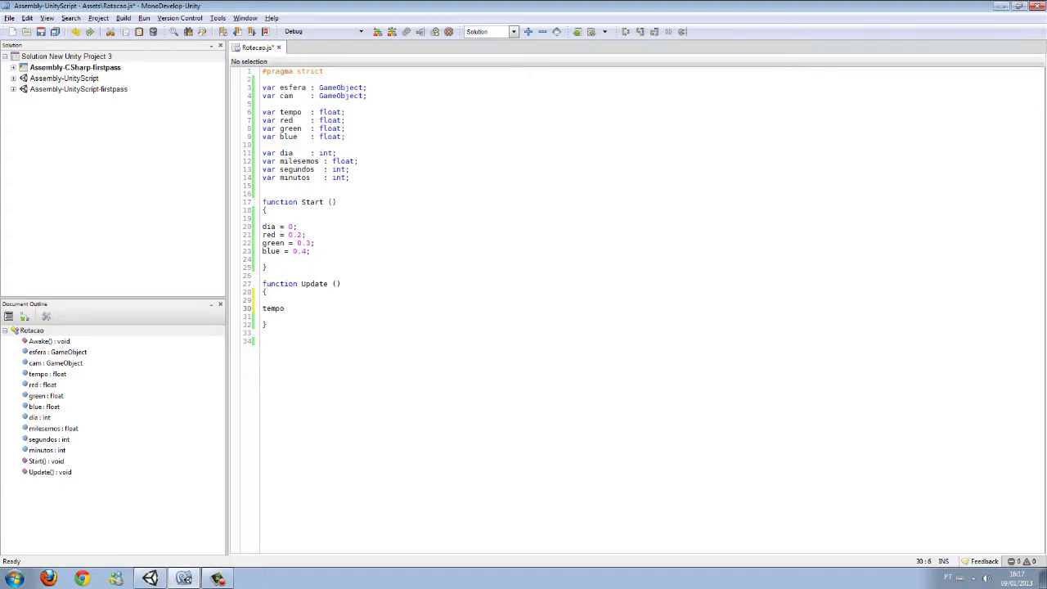
pyautogui.write(' = ')
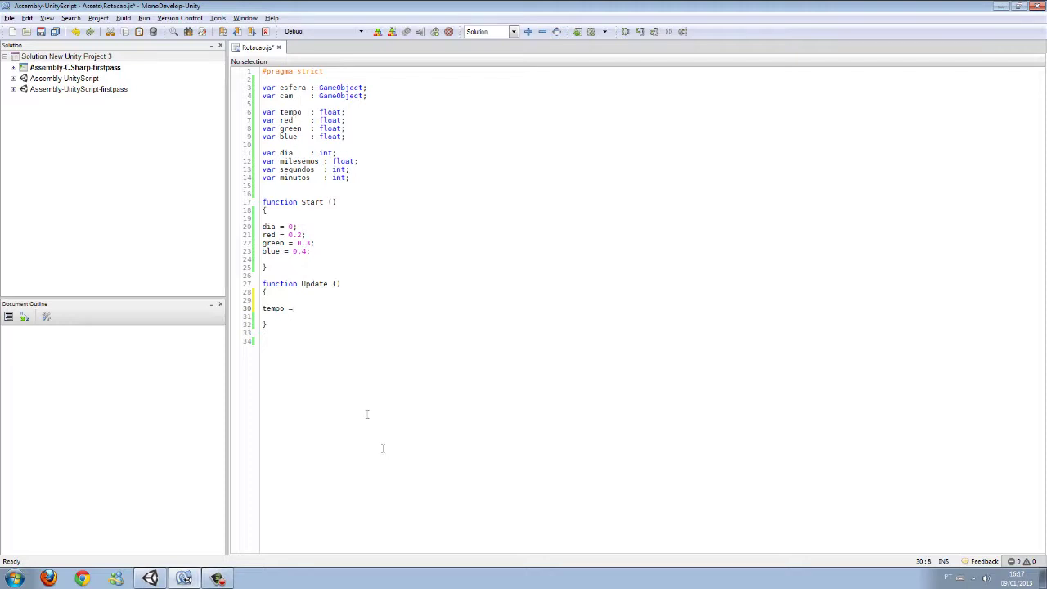
pyautogui.write('3.5')
pyautogui.write('*')
pyautogui.write('Time')
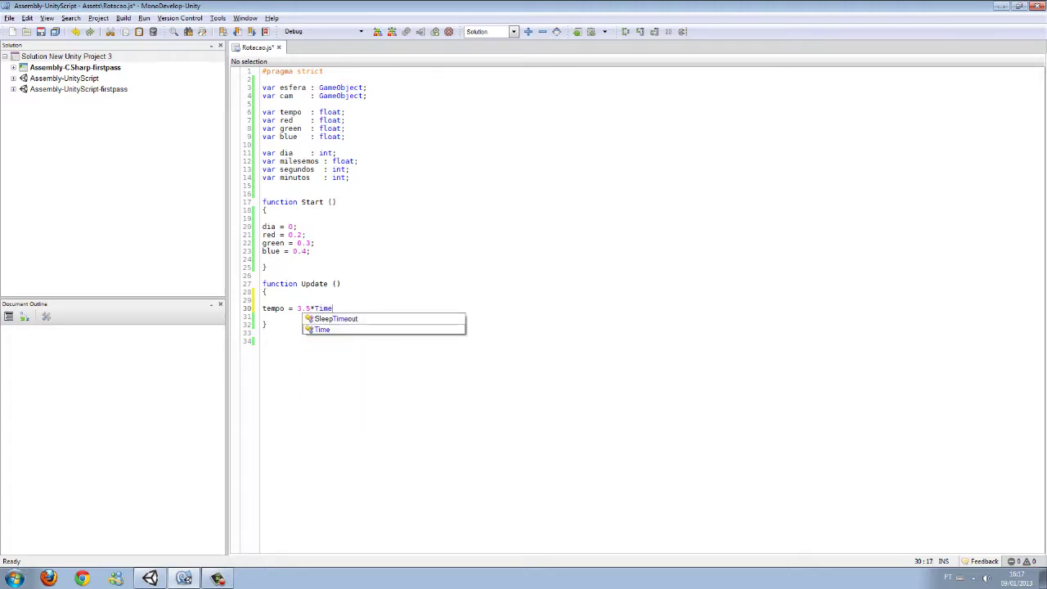
pyautogui.write('.deltaTime')
pyautogui.write(';')
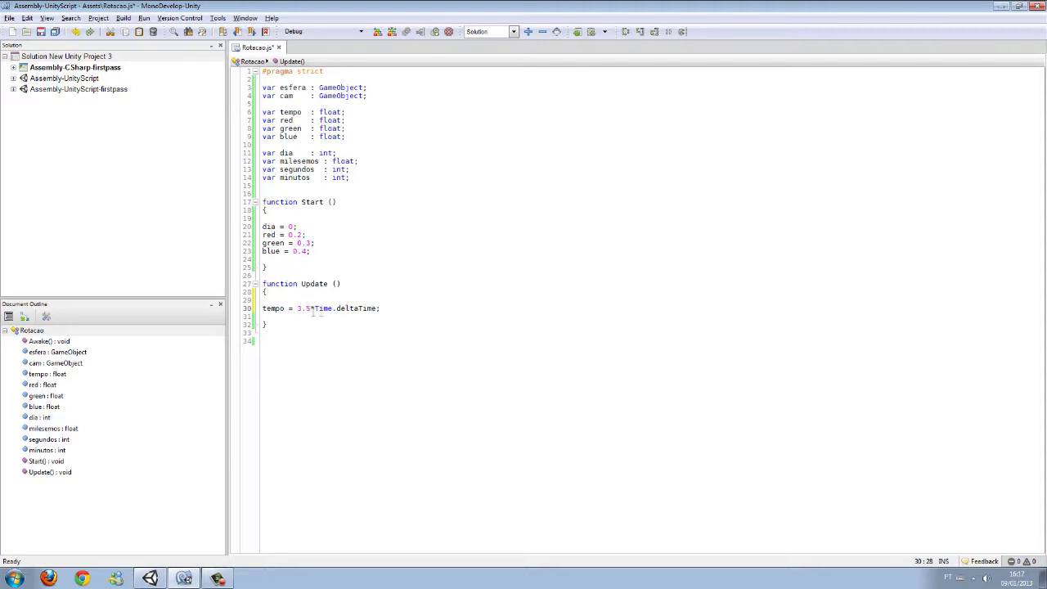
pyautogui.press('Return')
pyautogui.write('minutos ')
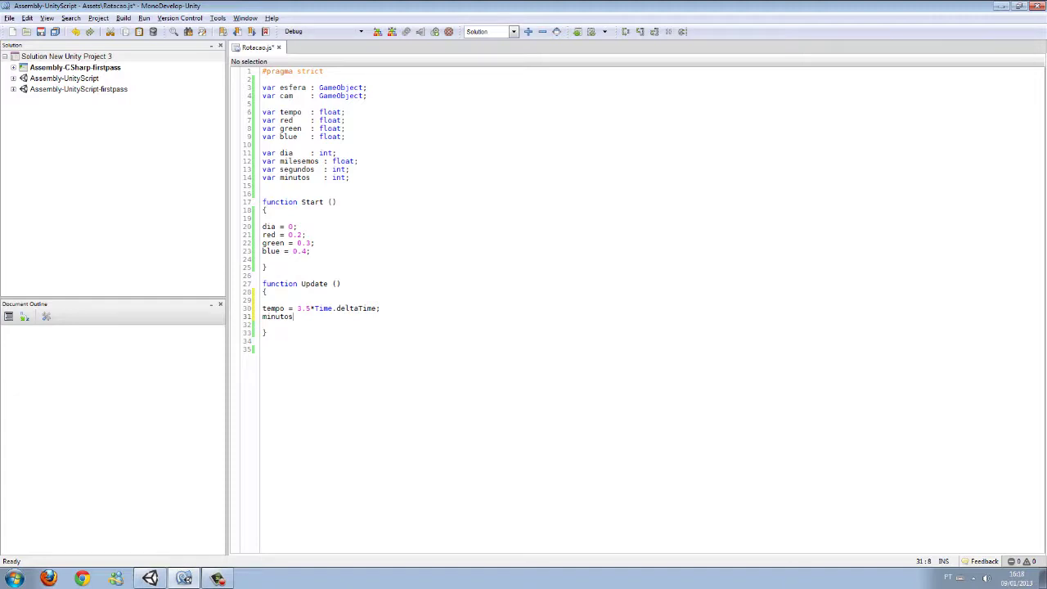
pyautogui.write('= ')
pyautogui.write('esfera')
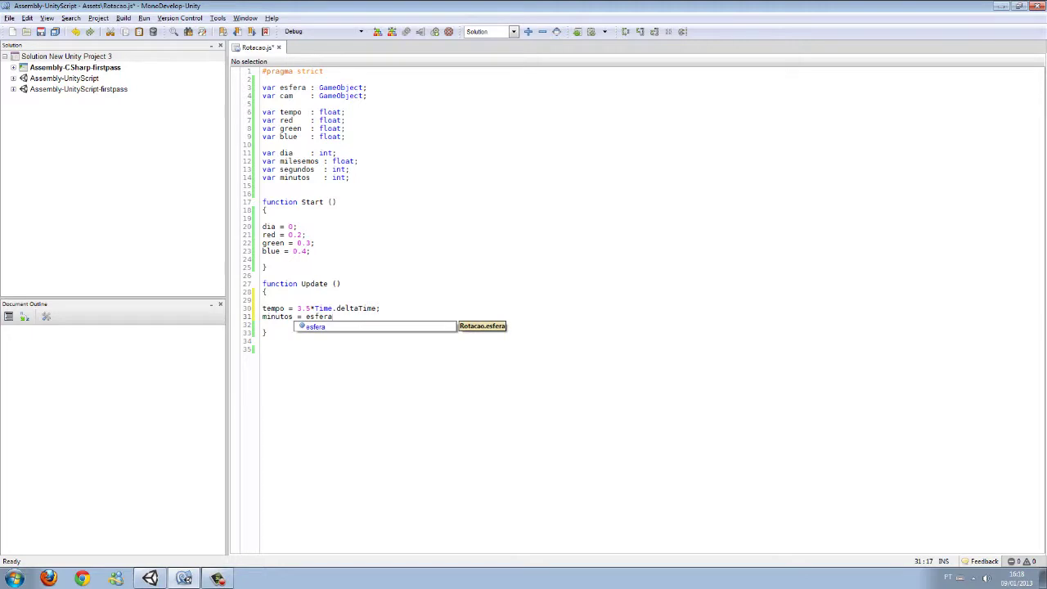
pyautogui.write('.')
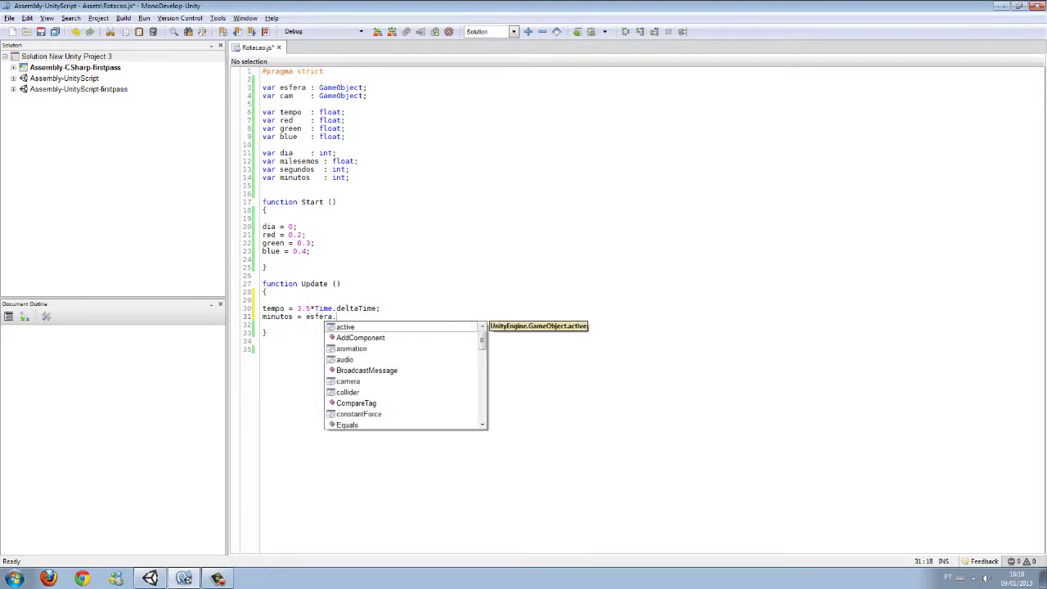
pyautogui.write('tra')
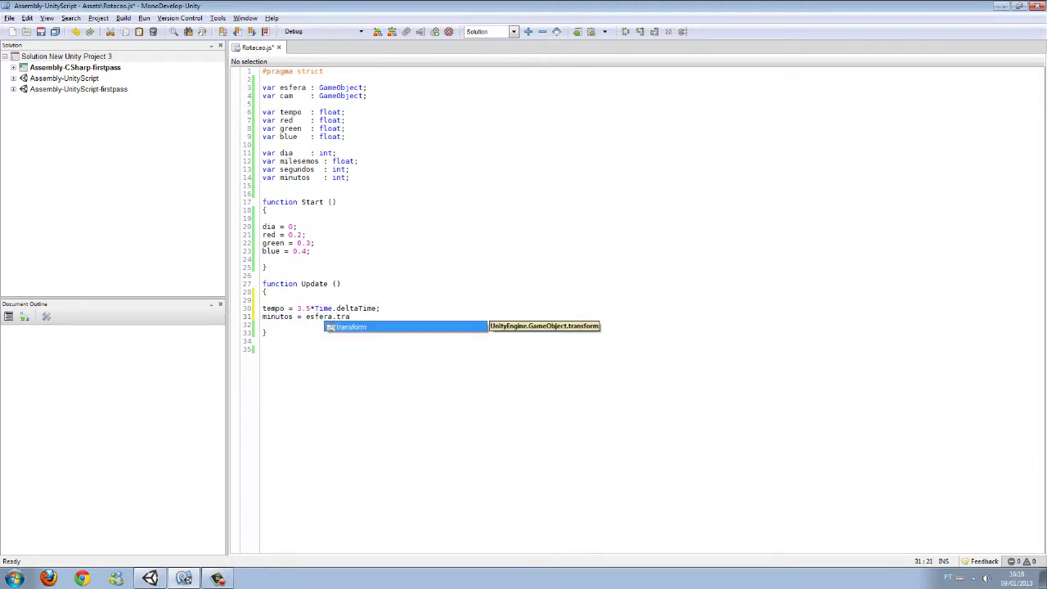
# Complete the line as minutos = esfera.transform.localEulerAngles.z using autocomplete
pyautogui.press('Escape')
pyautogui.write('nsform')
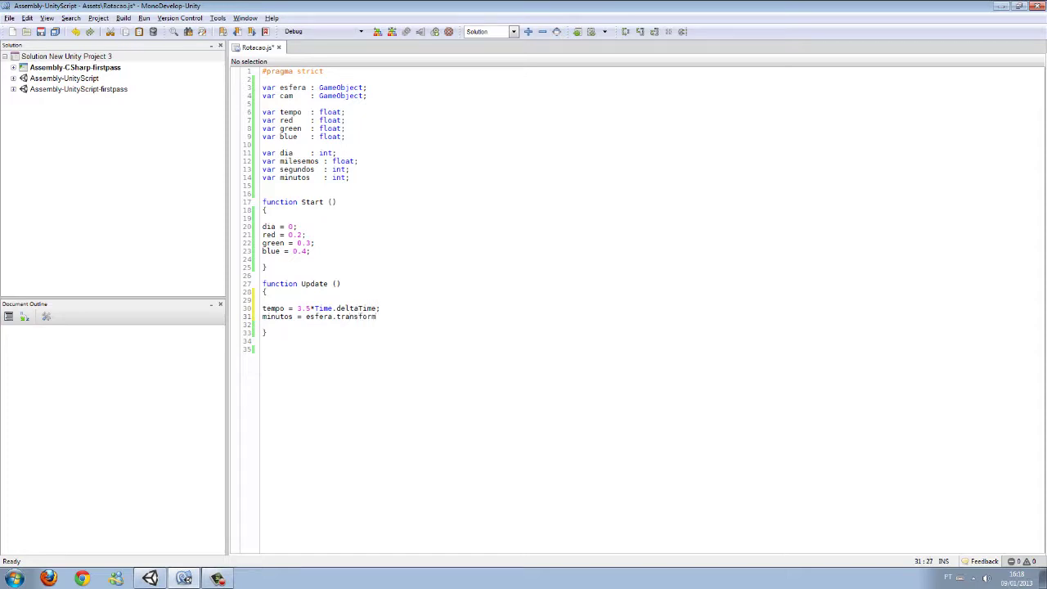
pyautogui.write('.')
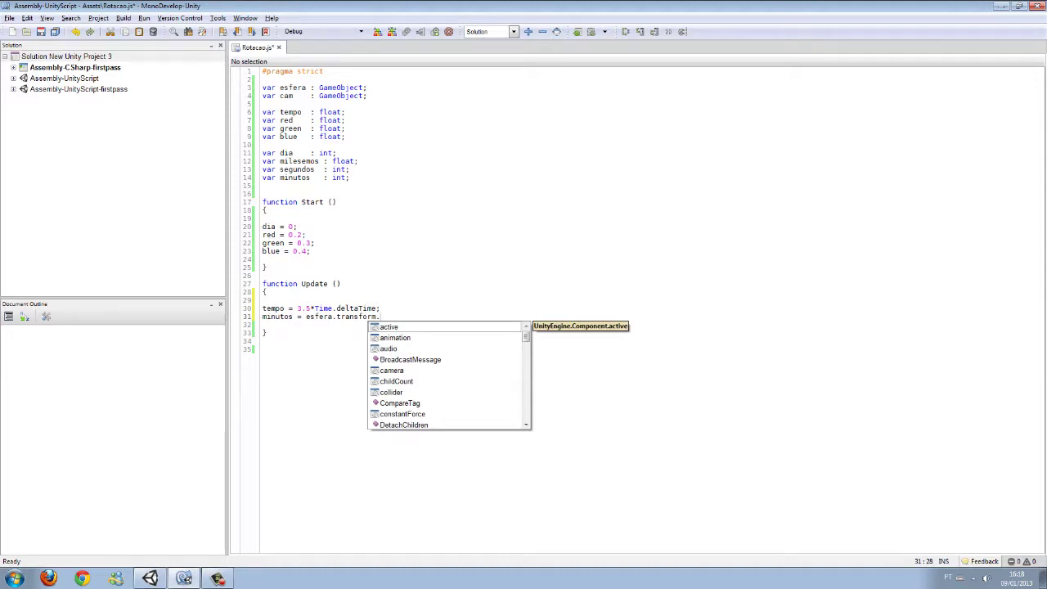
pyautogui.write('lo')
pyautogui.press('Down')
pyautogui.press('Down')
pyautogui.press('Down')
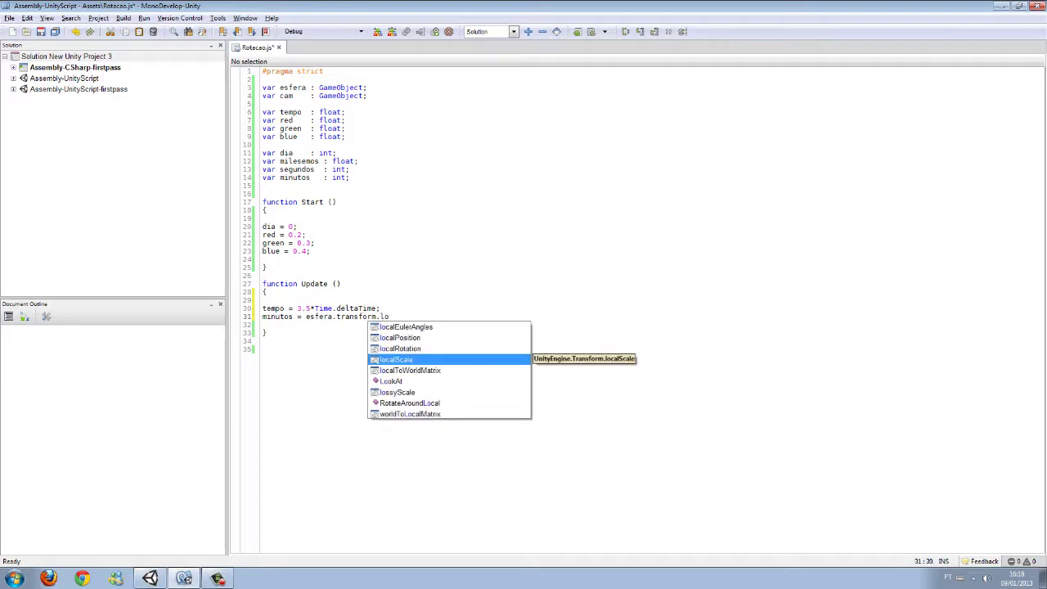
pyautogui.press('Up')
pyautogui.press('Up')
pyautogui.press('Up')
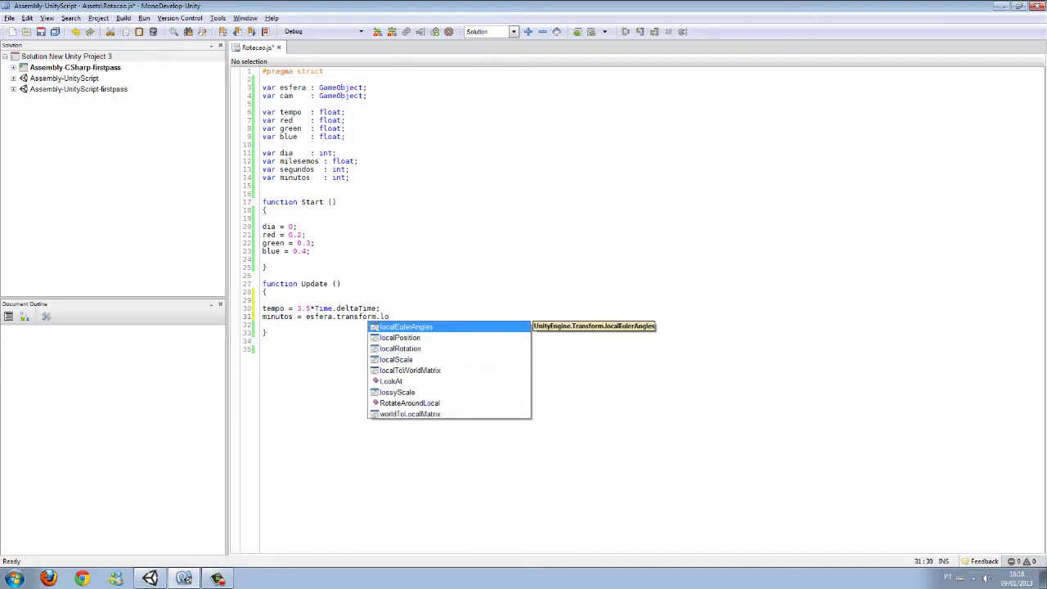
pyautogui.press('Return')
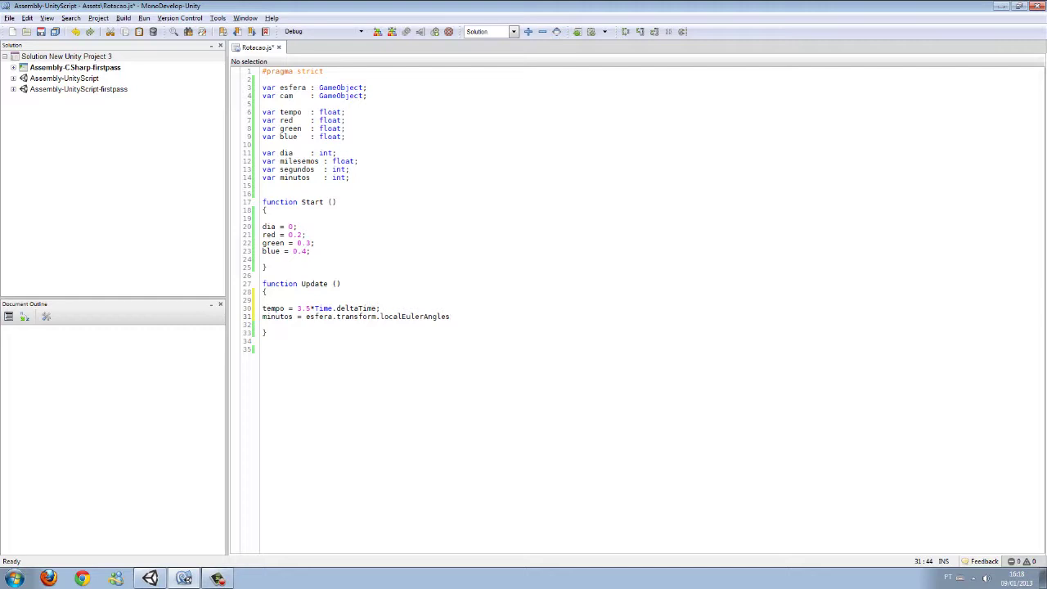
pyautogui.write('.z')
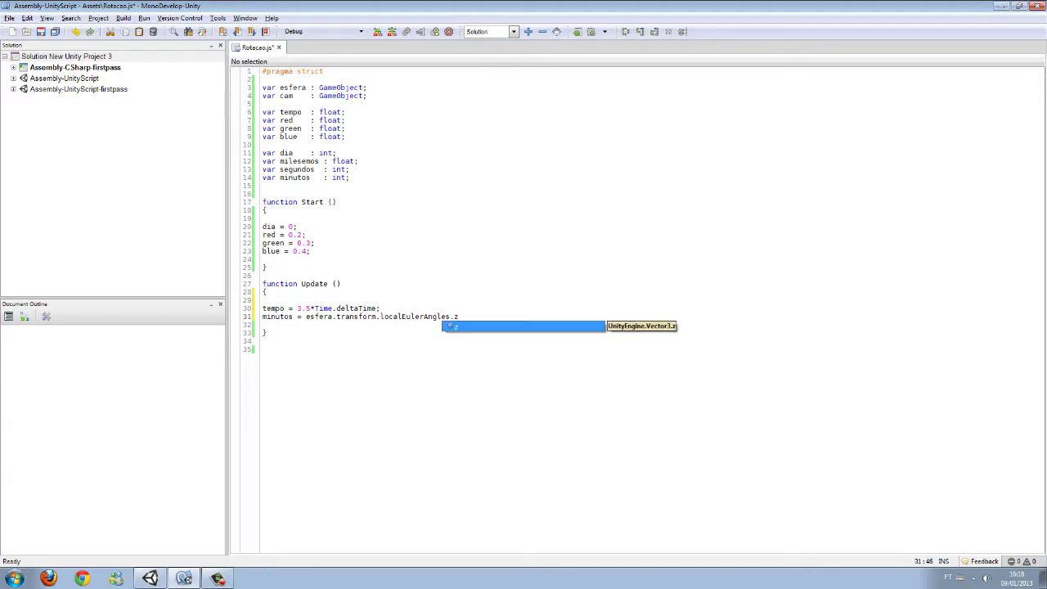
pyautogui.write(';')
# Save the script, inspect the Sphere's Rotacao component in Unity, and return to MonoDevelop
pyautogui.hotkey('ctrl', 's')
pyautogui.click(159, 579)
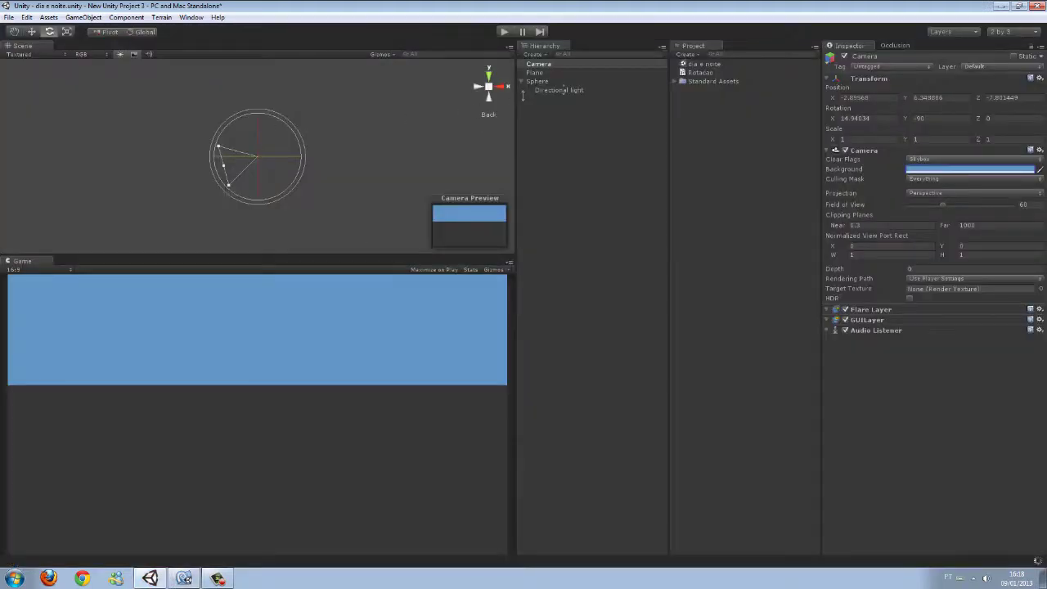
pyautogui.click(537, 82)
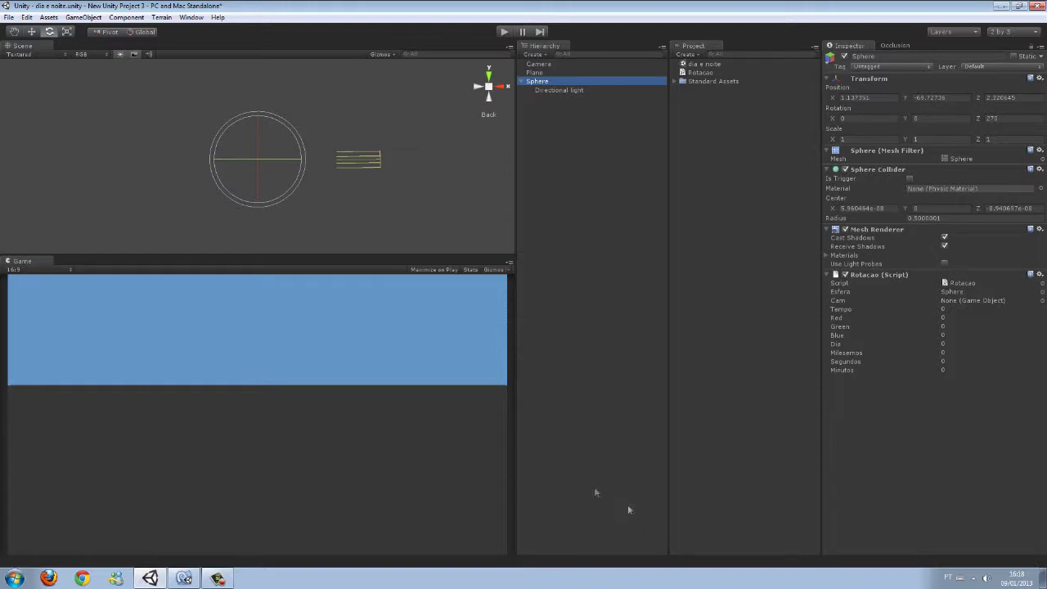
pyautogui.click(184, 578)
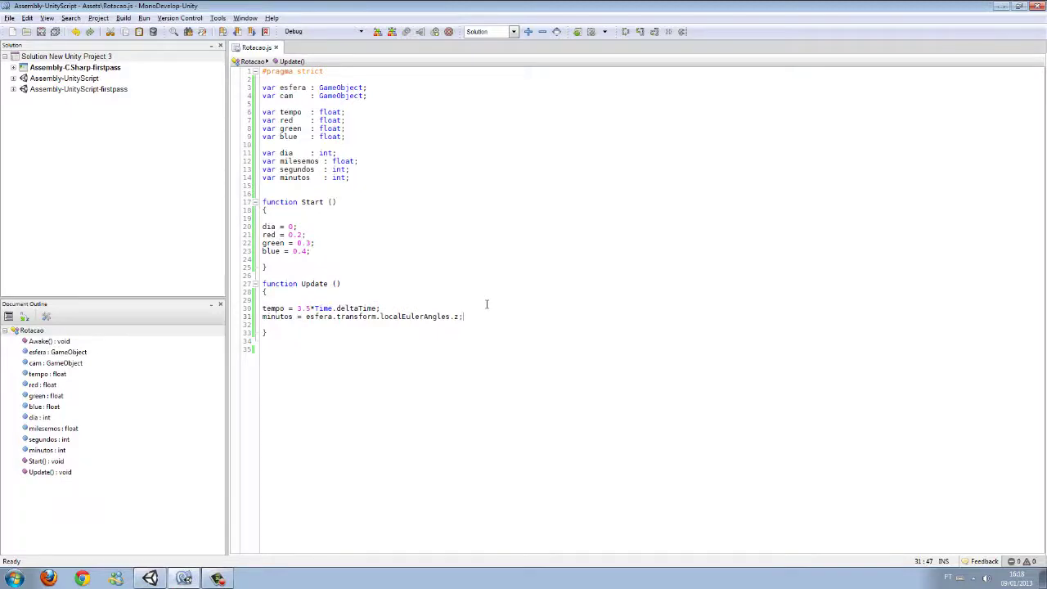
# In Update(), add cam.camera.backgroundColor.r = red; using autocomplete
pyautogui.press('Return')
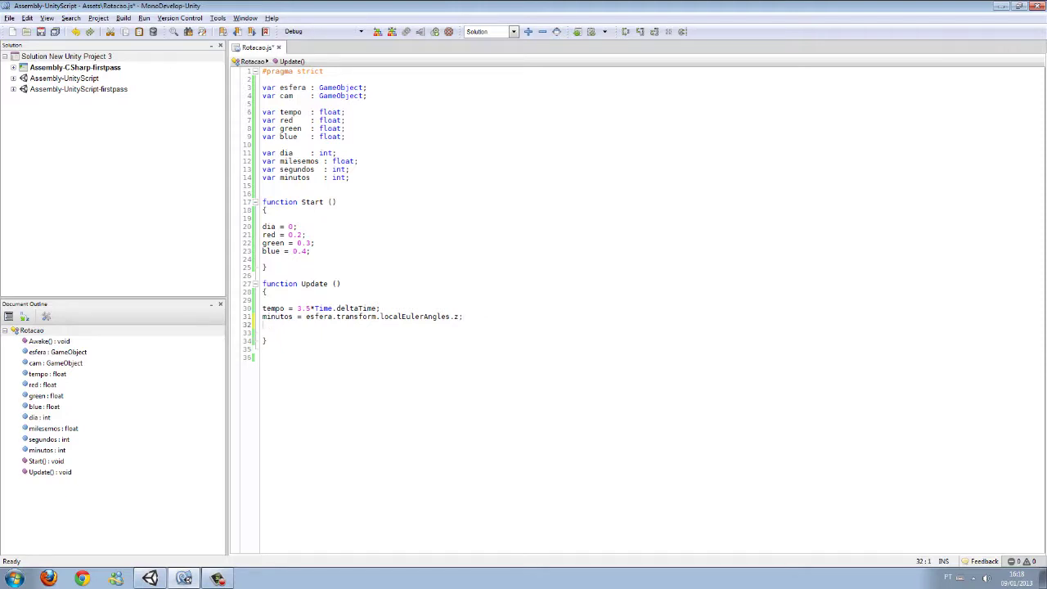
pyautogui.write('cam')
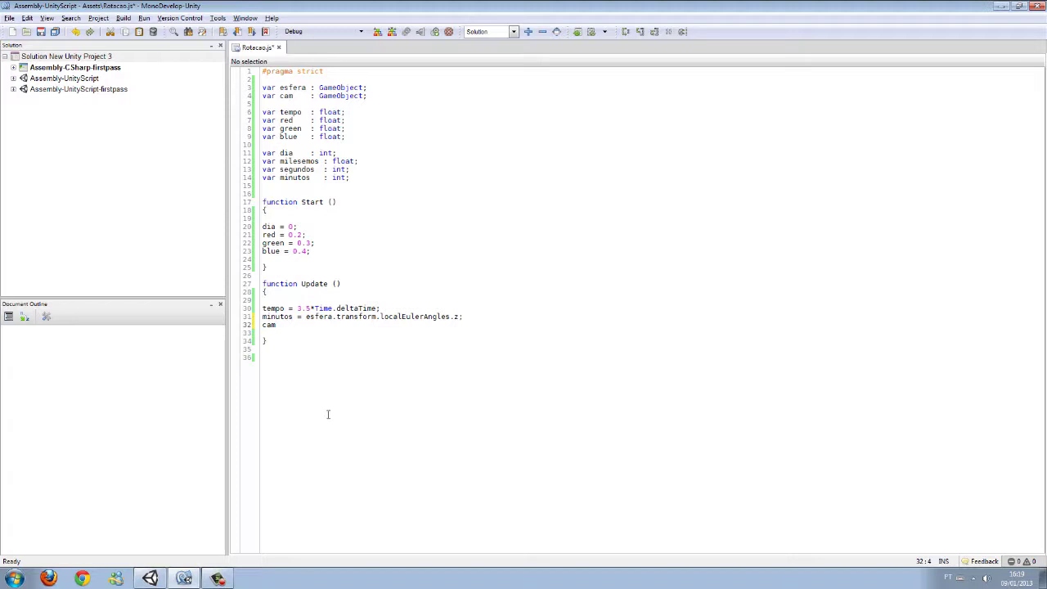
pyautogui.write('.camera')
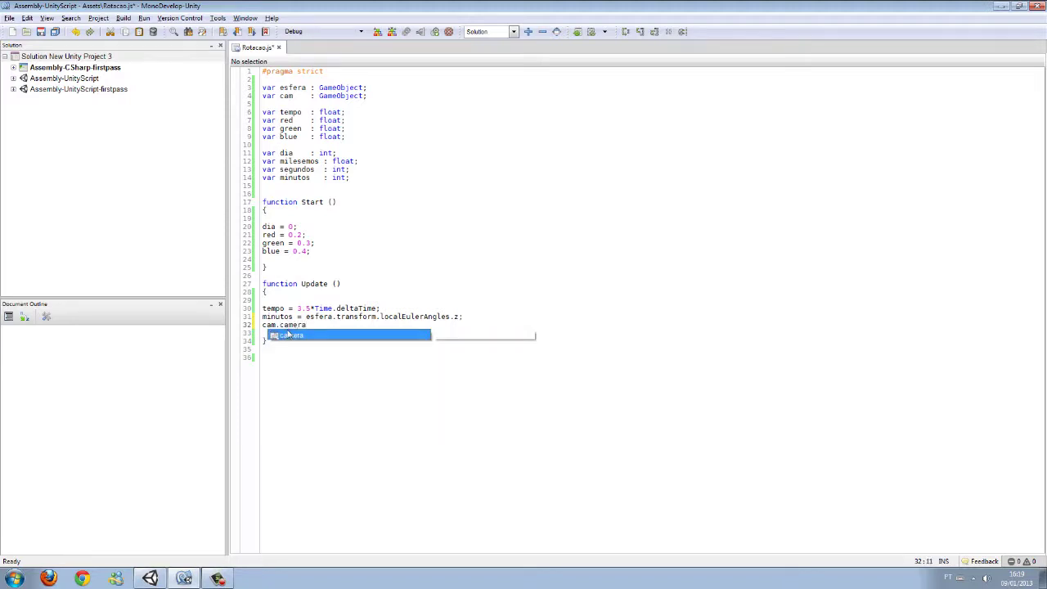
pyautogui.write('.back')
pyautogui.press('Escape')
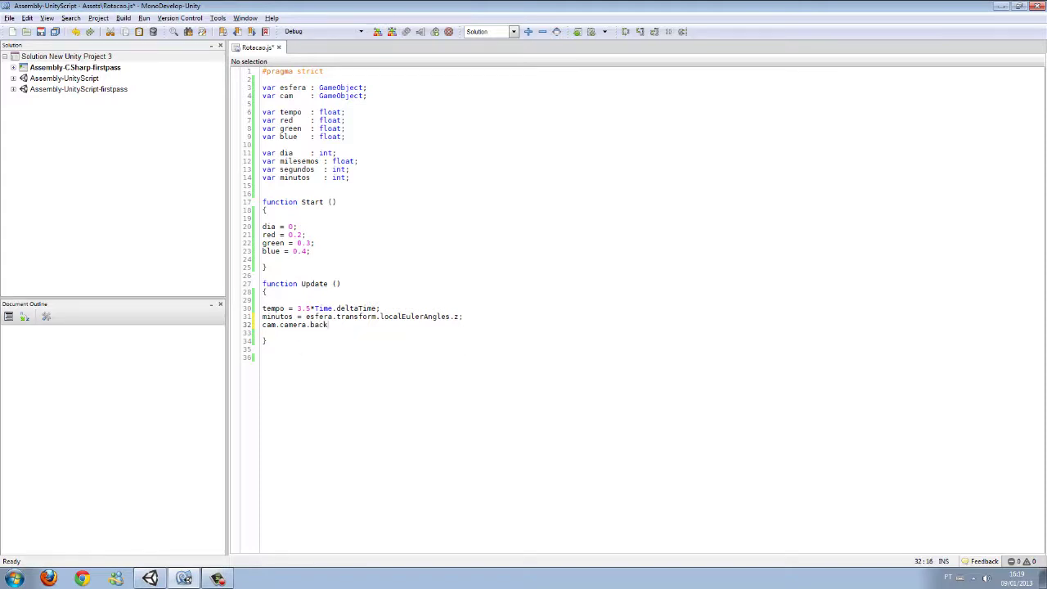
pyautogui.press('BackSpace')
pyautogui.press('BackSpace')
pyautogui.press('BackSpace')
pyautogui.write('b')
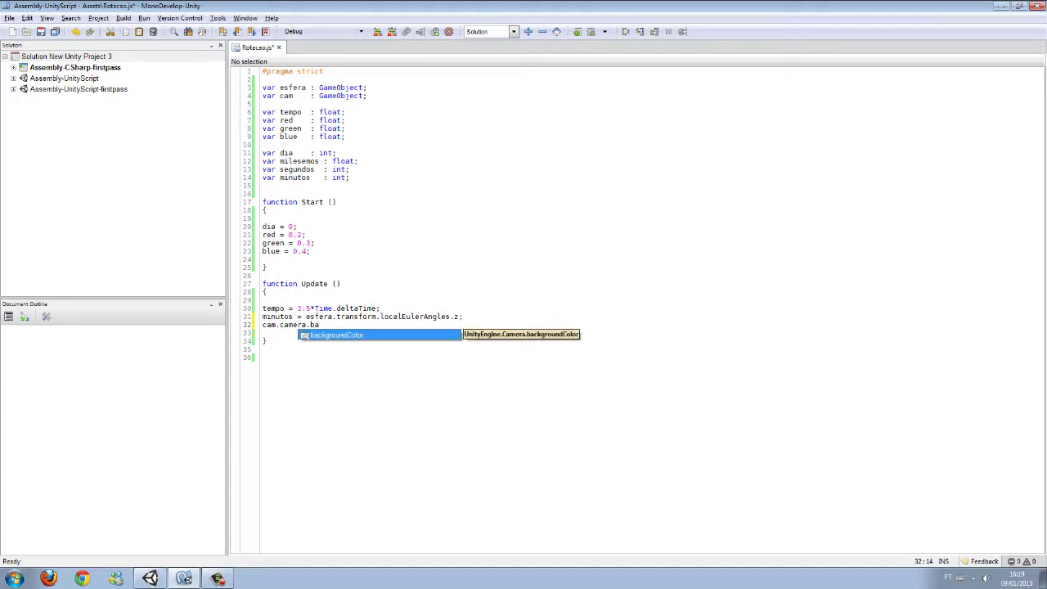
pyautogui.press('Return')
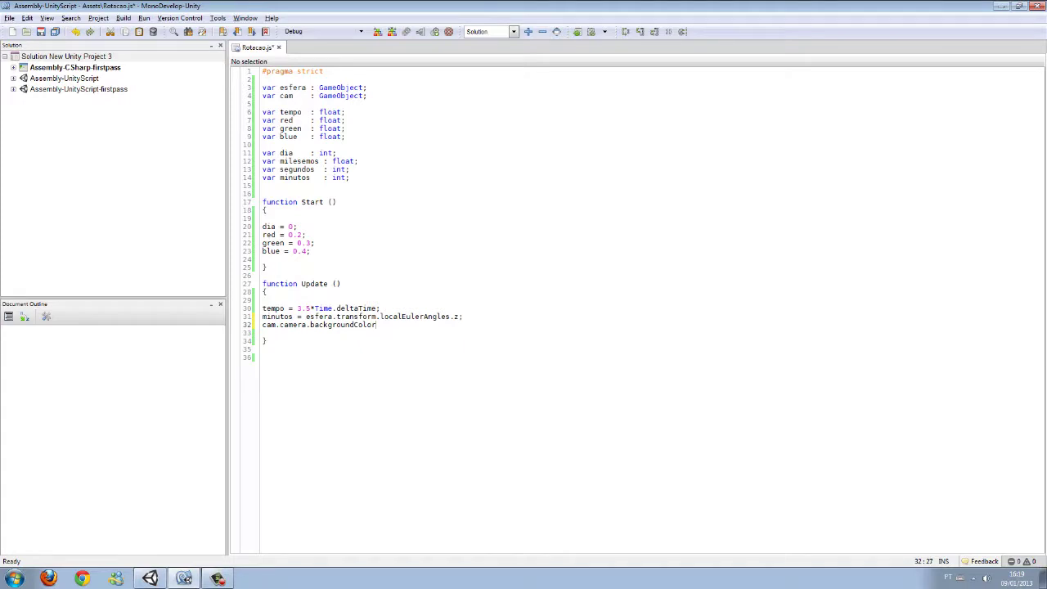
pyautogui.write('.r')
pyautogui.write(' = ')
pyautogui.write('red;')
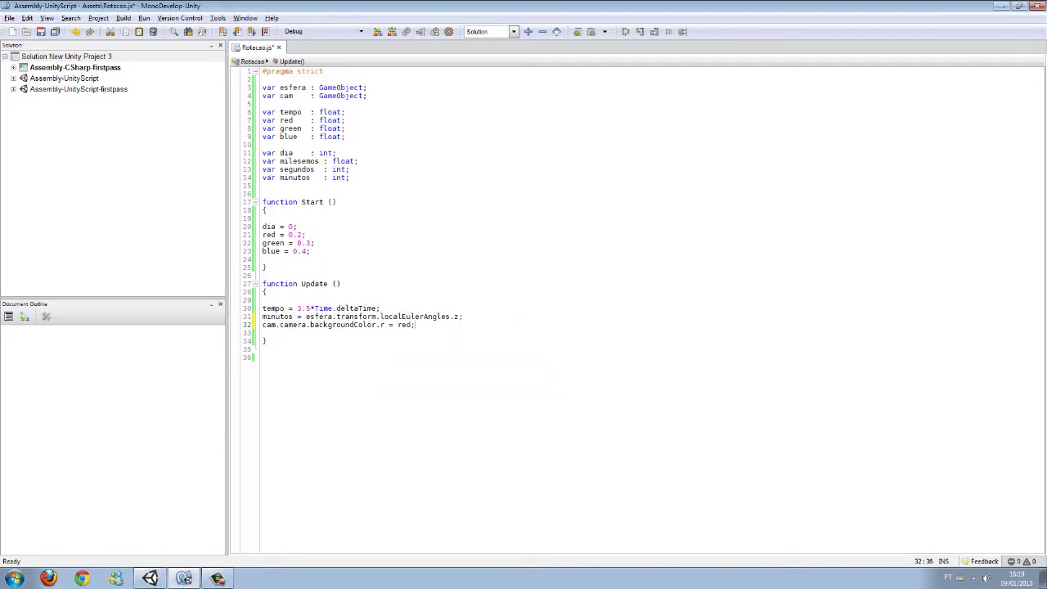
pyautogui.press('Return')
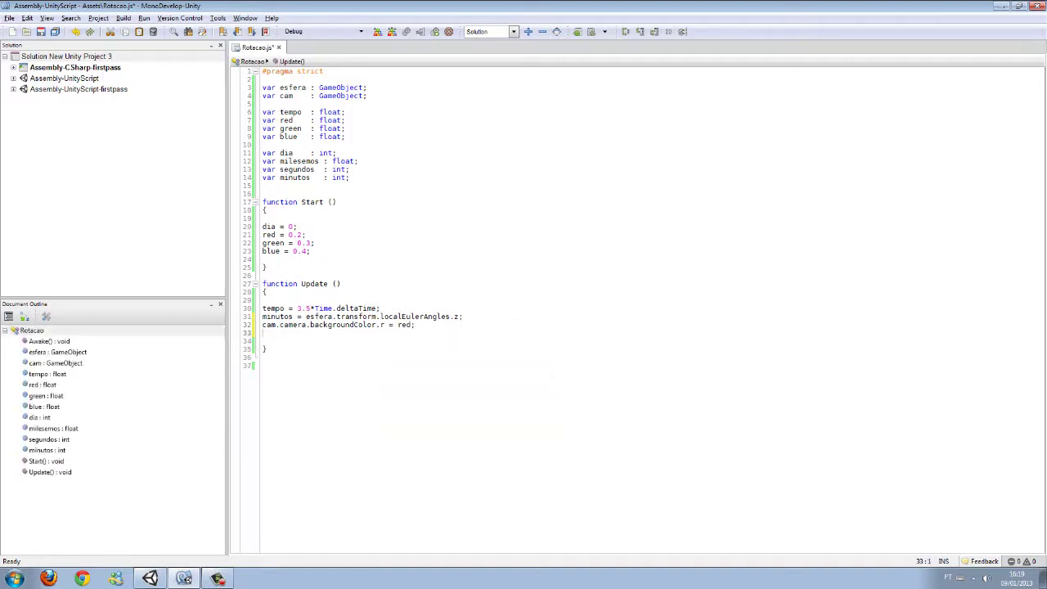
# Paste two copies of the red line and change the first copy to backgroundColor.g = green
pyautogui.moveTo(415, 324); pyautogui.dragTo(261, 324)
pyautogui.hotkey('ctrl', 'c')
pyautogui.click(266, 333)
pyautogui.hotkey('ctrl', 'v')
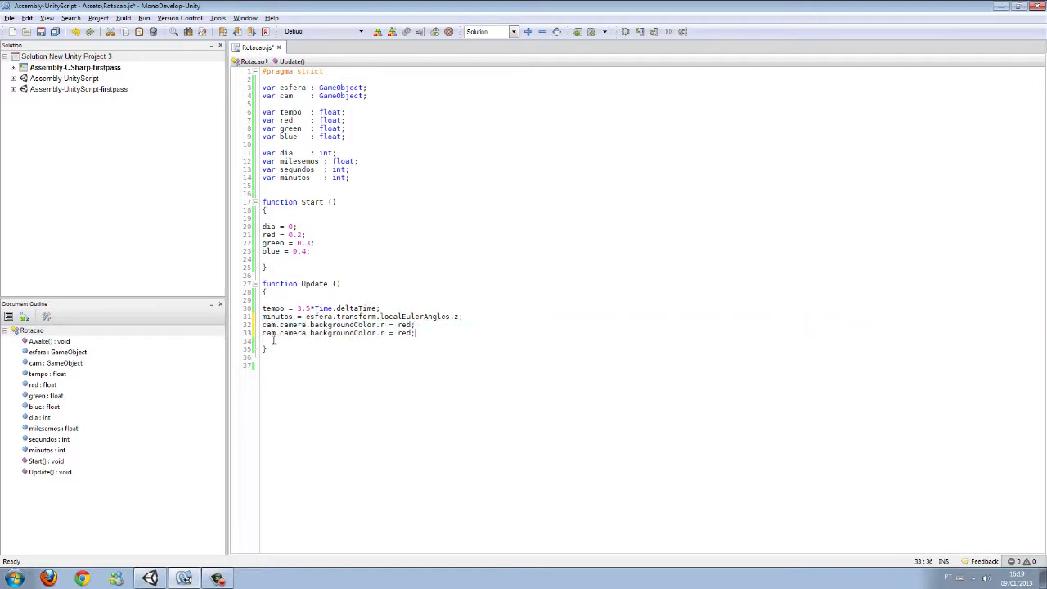
pyautogui.press('Return')
pyautogui.hotkey('ctrl', 'v')
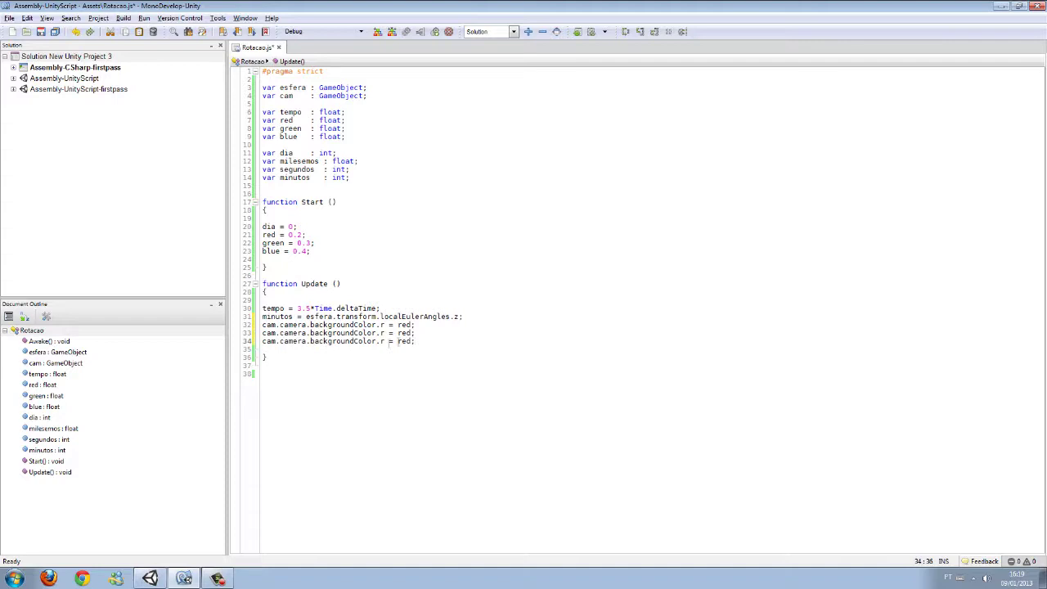
pyautogui.click(384, 332)
pyautogui.press('BackSpace')
pyautogui.write('g')
pyautogui.moveTo(411, 333); pyautogui.dragTo(402, 333)
pyautogui.write('green')
pyautogui.press('Escape')
# Change the last copy to backgroundColor.b = blue and save the script
pyautogui.click(385, 341)
pyautogui.press('BackSpace')
pyautogui.write('b')
pyautogui.press('Escape')
pyautogui.moveTo(415, 341); pyautogui.dragTo(402, 341)
pyautogui.hotkey('shift', 'Left')
pyautogui.write('blue')
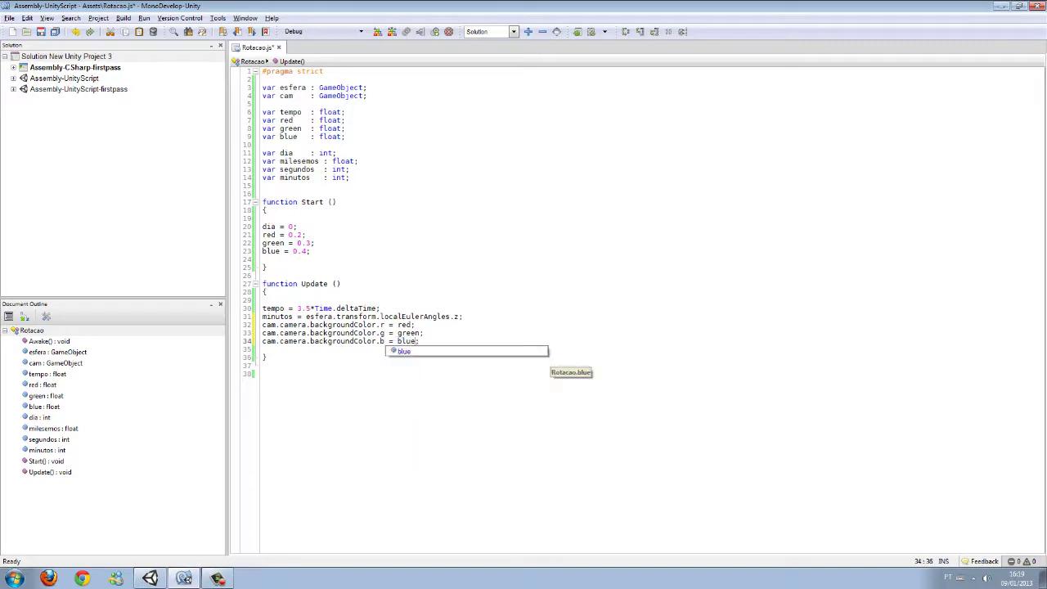
pyautogui.press('Escape')
pyautogui.press('Up')
pyautogui.press('Up')
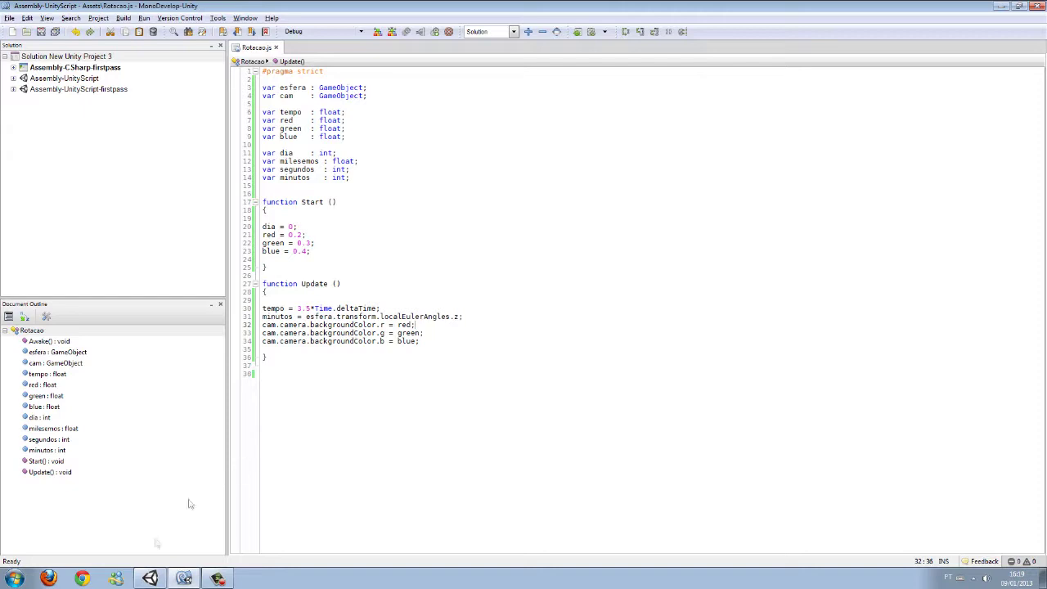
pyautogui.click(145, 578)
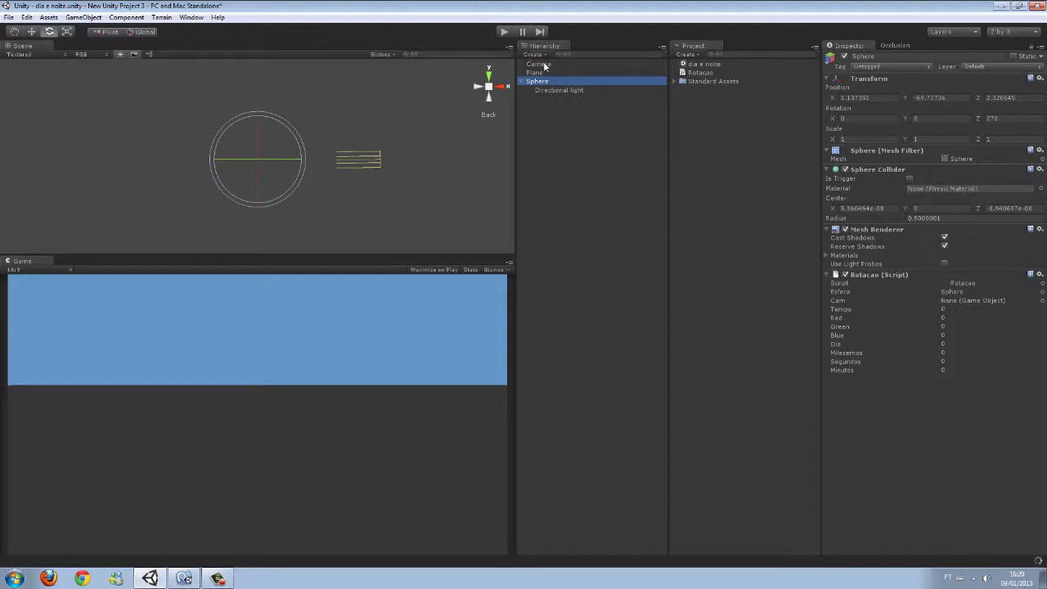
# Assign the Camera to the Cam field of the Sphere's Rotacao script
pyautogui.moveTo(543, 65)
pyautogui.mouseDown()
pyautogui.moveTo(594, 86)
pyautogui.moveTo(582, 103)
pyautogui.mouseUp()
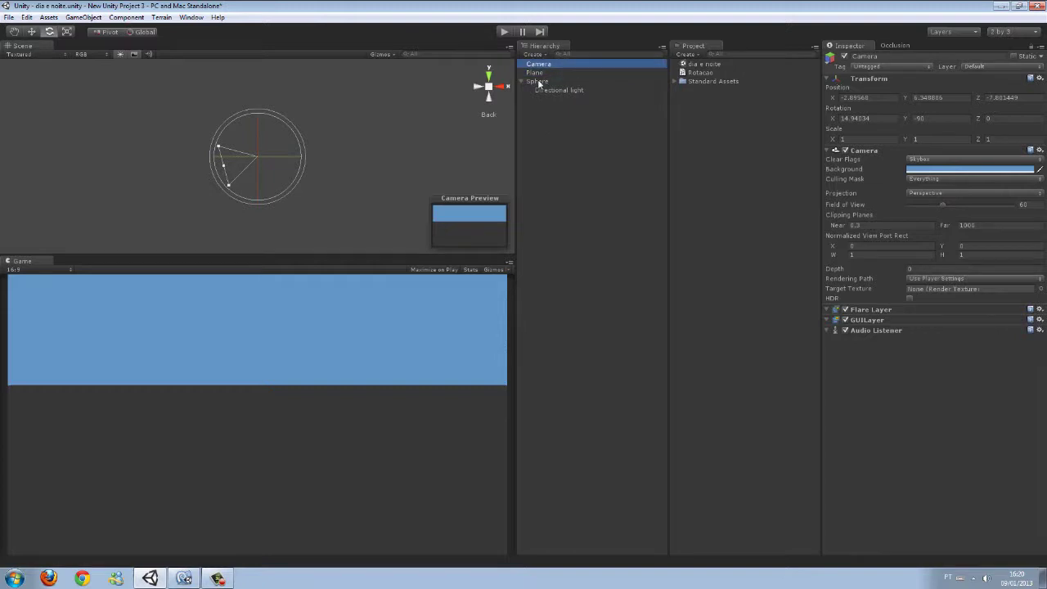
pyautogui.click(539, 83)
pyautogui.moveTo(538, 64); pyautogui.dragTo(966, 305)
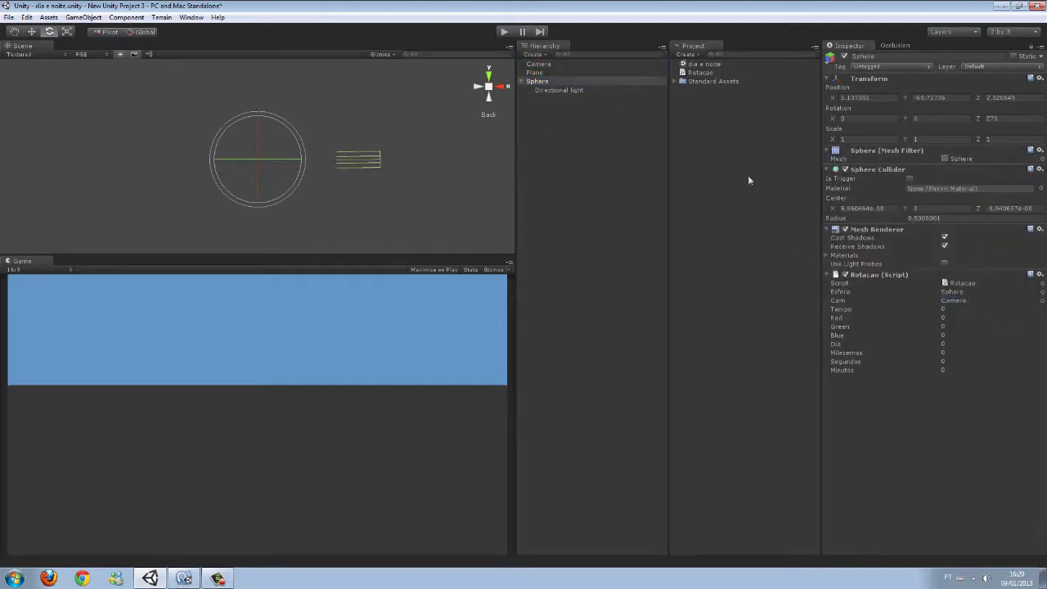
# Play and stop the scene to test the darkening background, then return to Rotacao.js
pyautogui.click(504, 32)
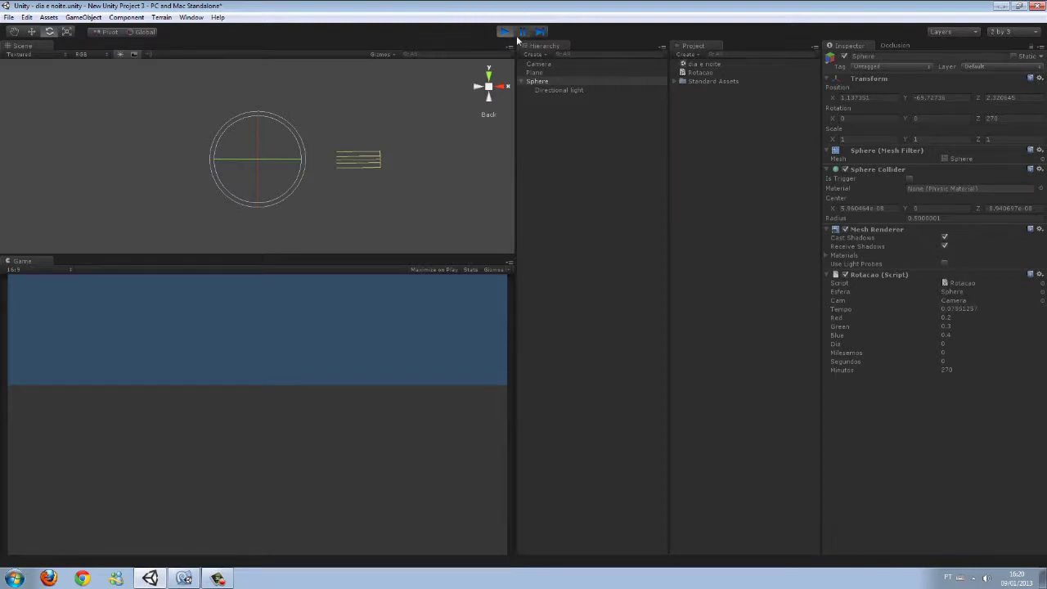
pyautogui.click(512, 34)
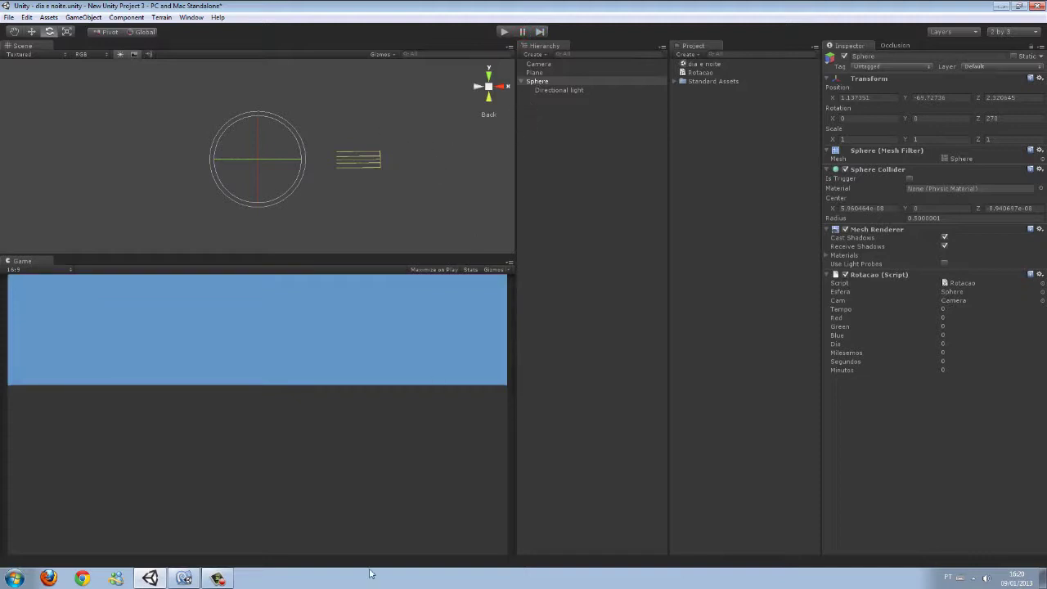
pyautogui.click(187, 577)
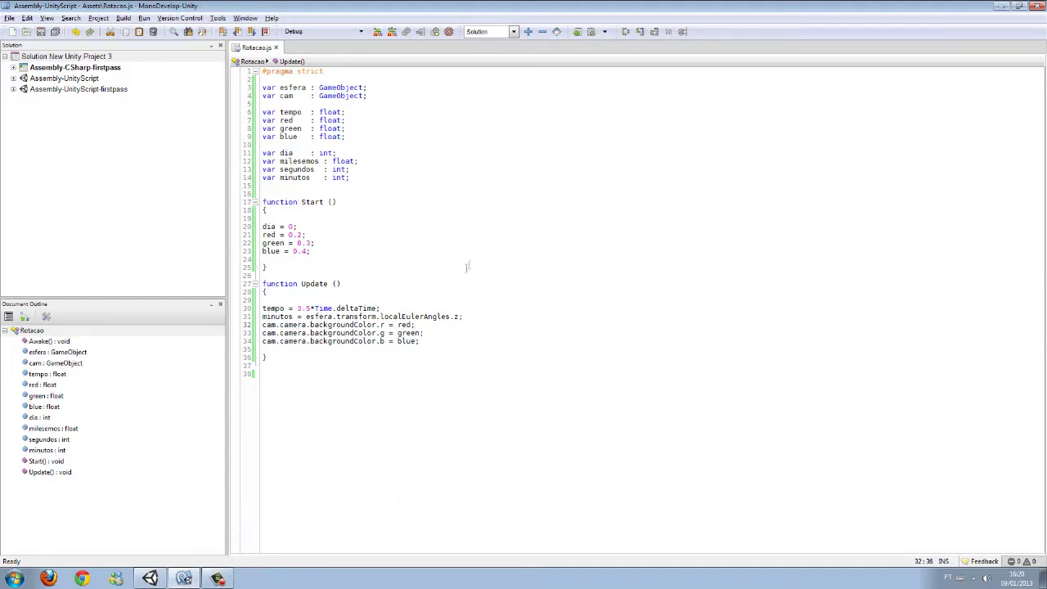
# Start a new esfera.transform line after the tempo assignment
pyautogui.click(405, 308)
pyautogui.press('Return')
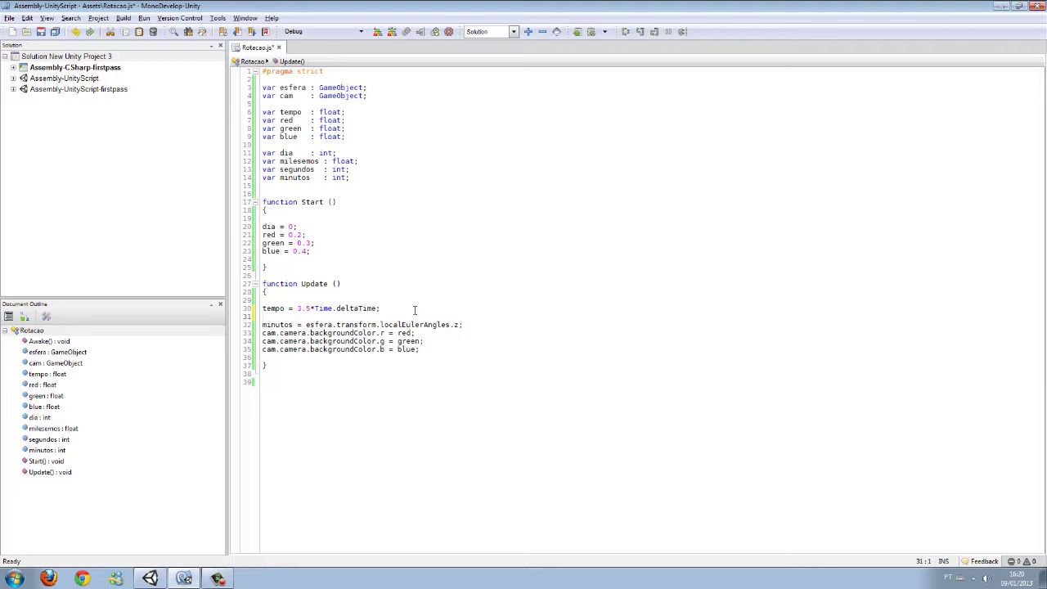
pyautogui.write('esfera')
pyautogui.write('.')
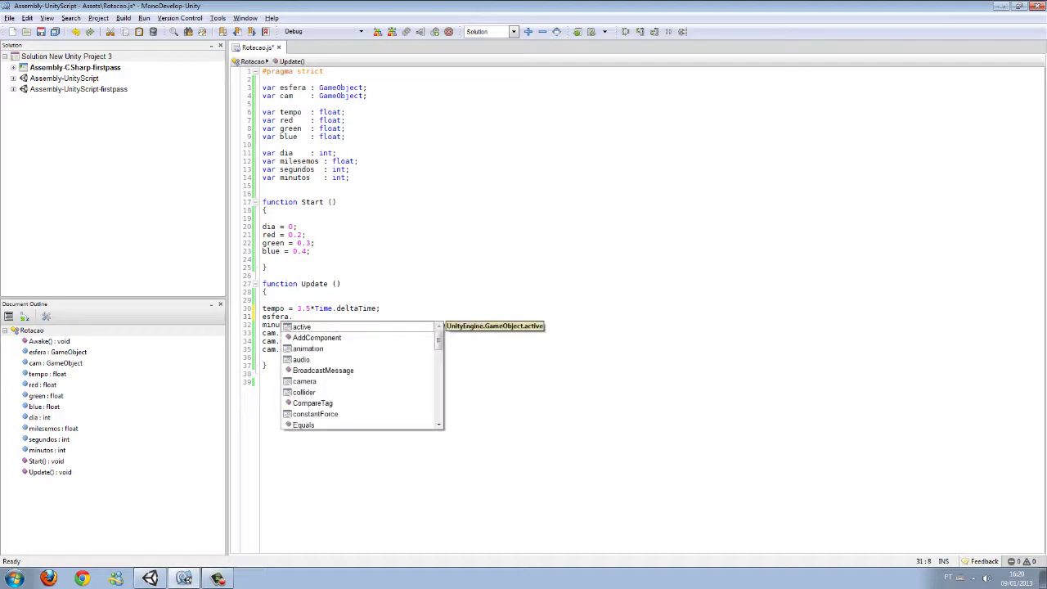
pyautogui.write('tra')
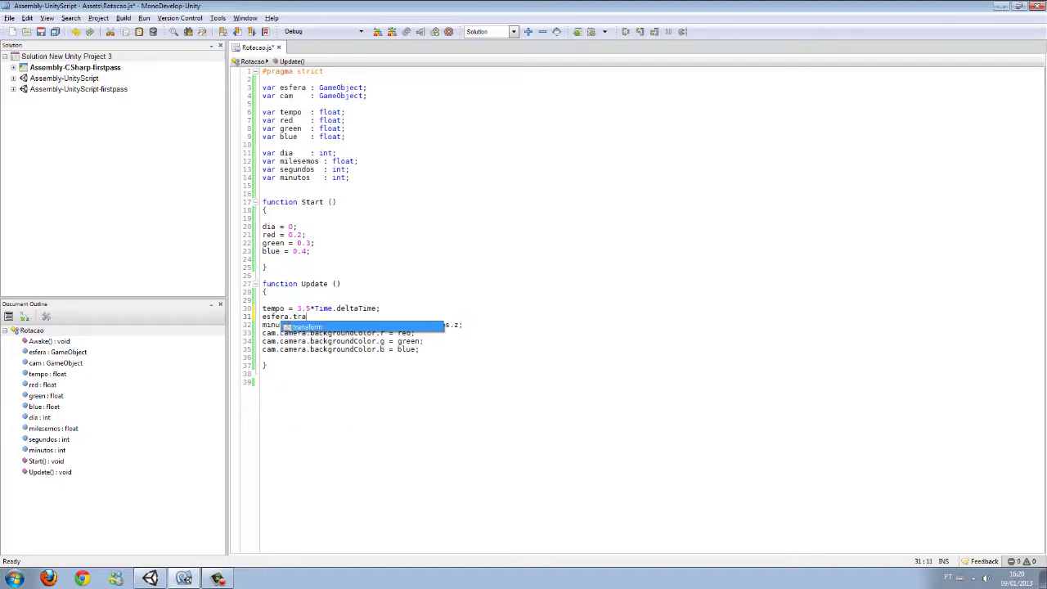
pyautogui.press('Return')
pyautogui.write('.tra')
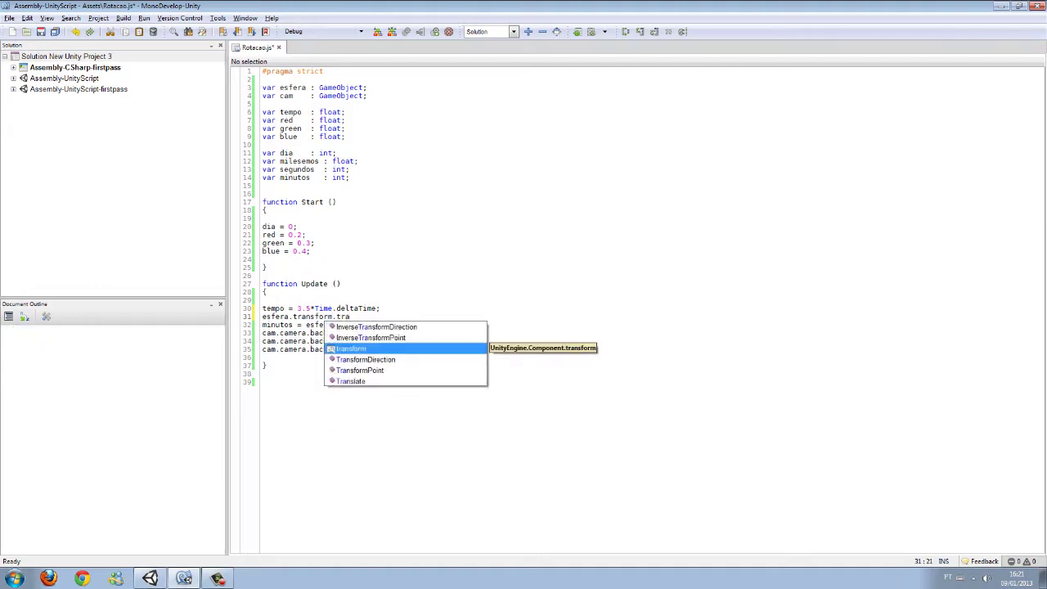
pyautogui.press('Down')
pyautogui.press('Down')
pyautogui.press('Up')
# Complete it as a Rotate call with arguments 0,0,tempo
pyautogui.press('BackSpace')
pyautogui.press('BackSpace')
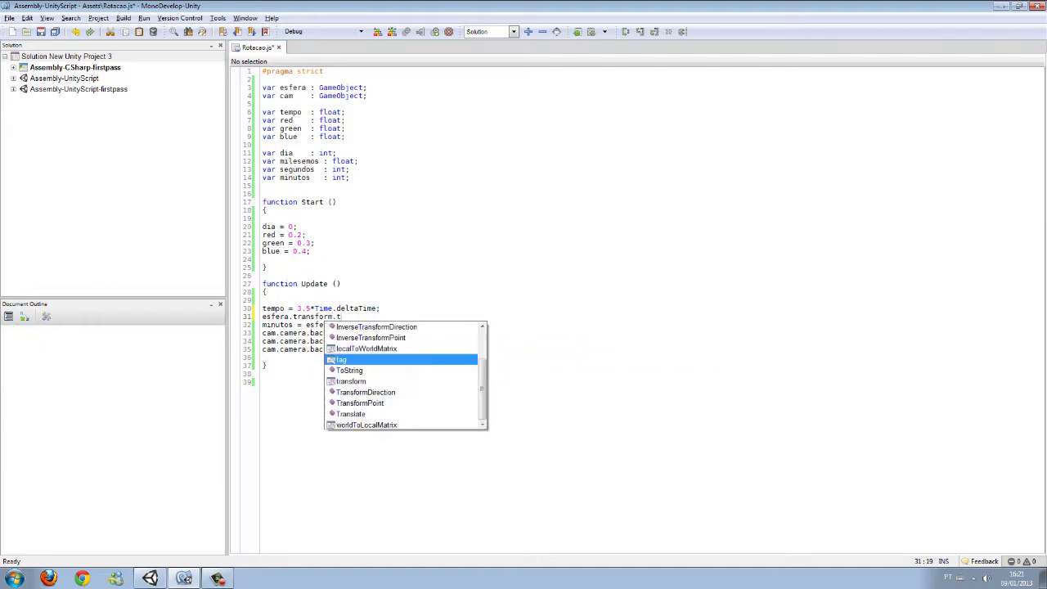
pyautogui.press('BackSpace')
pyautogui.write('ro')
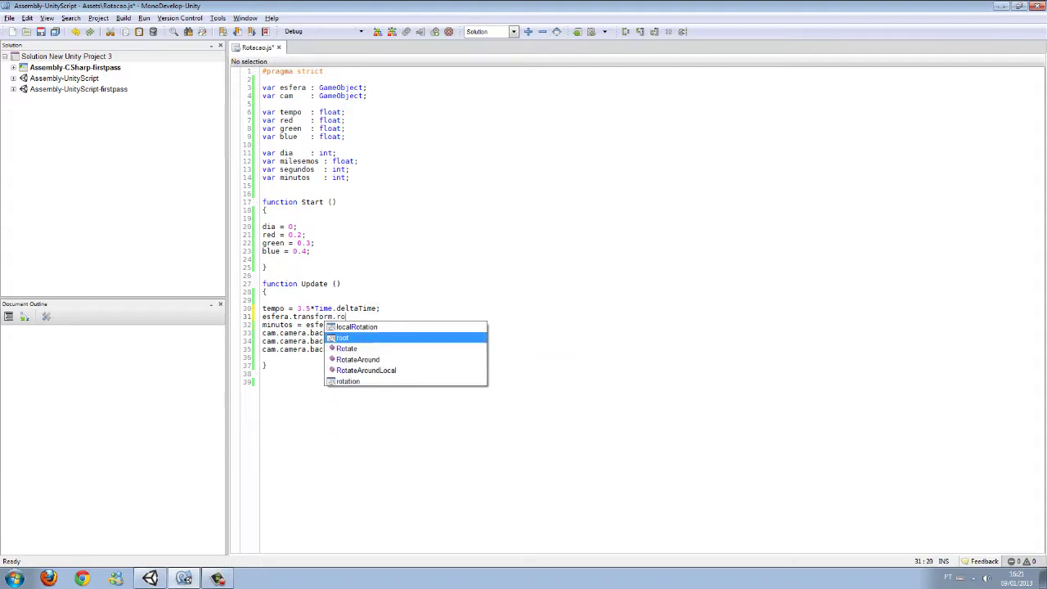
pyautogui.press('Down')
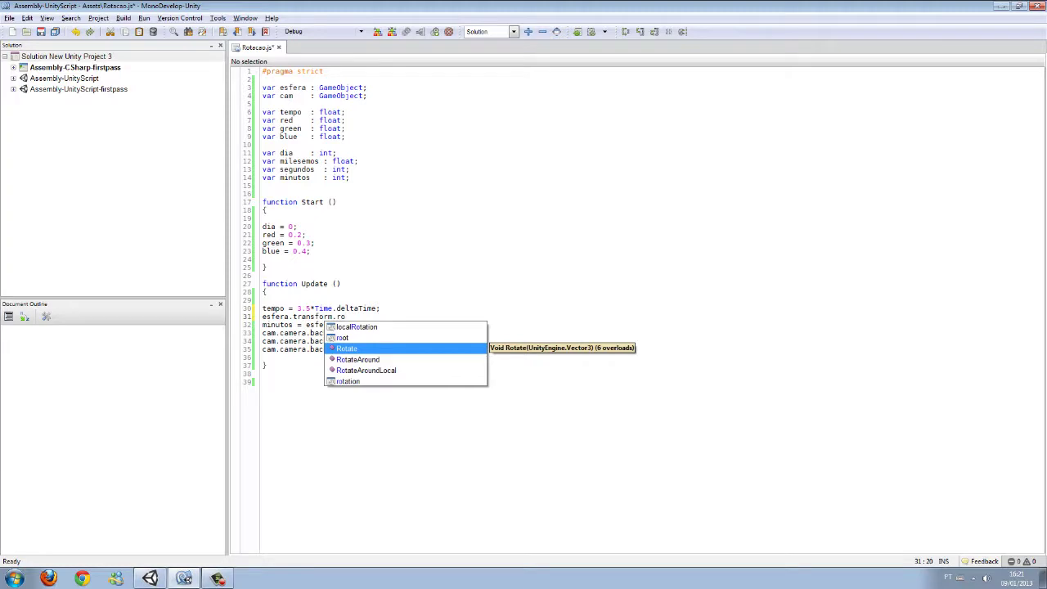
pyautogui.press('Return')
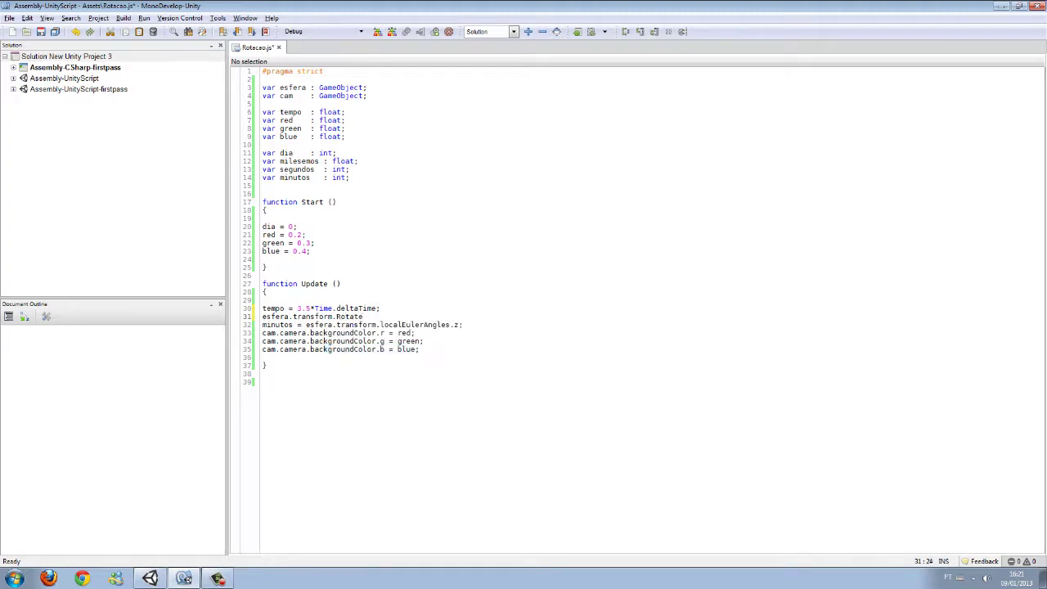
pyautogui.press('Escape')
pyautogui.write('(')
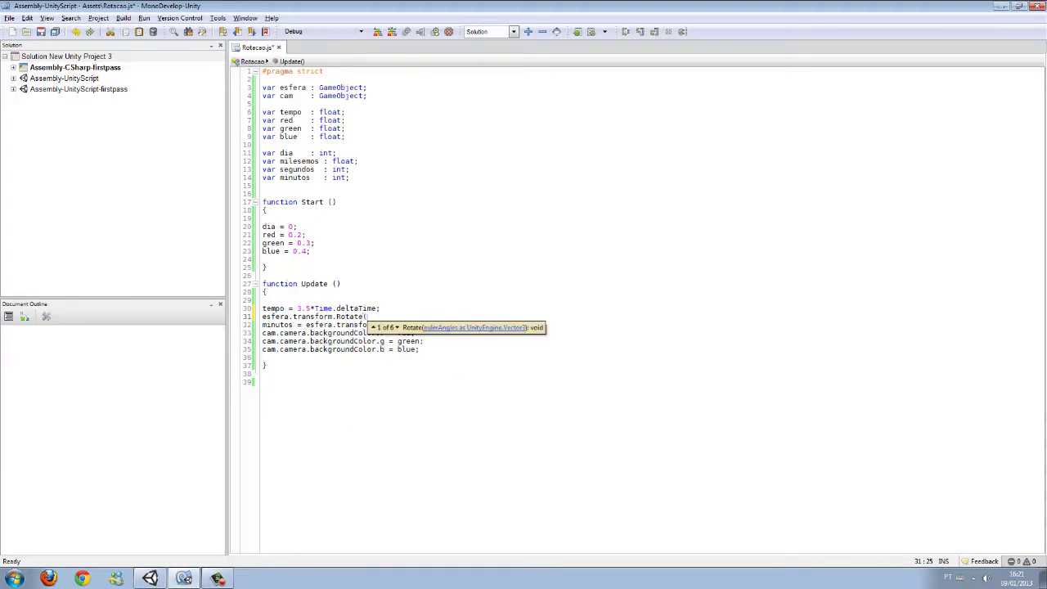
pyautogui.press('Escape')
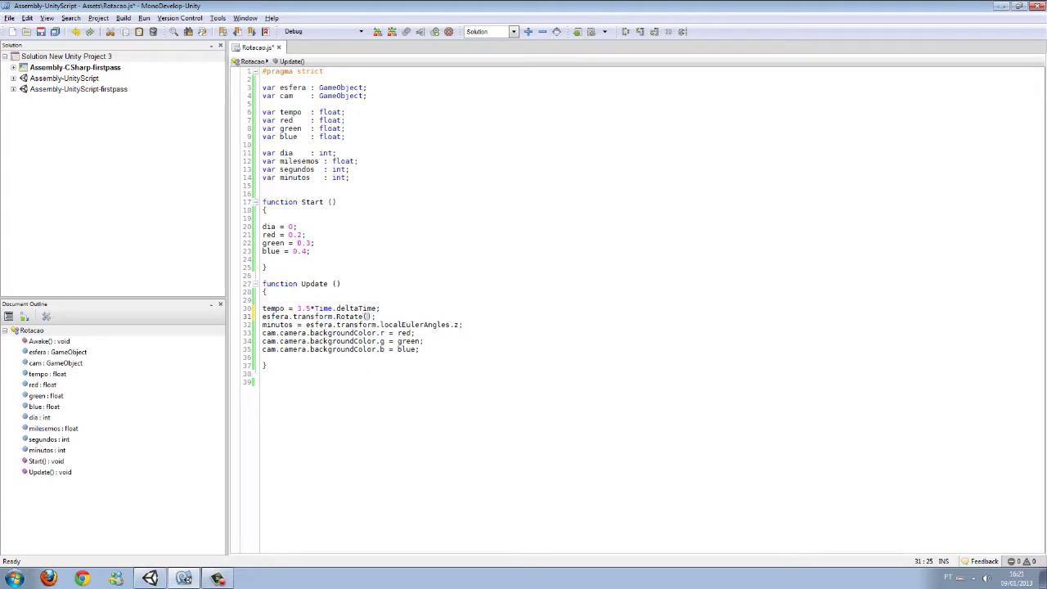
pyautogui.write('0,0,0')
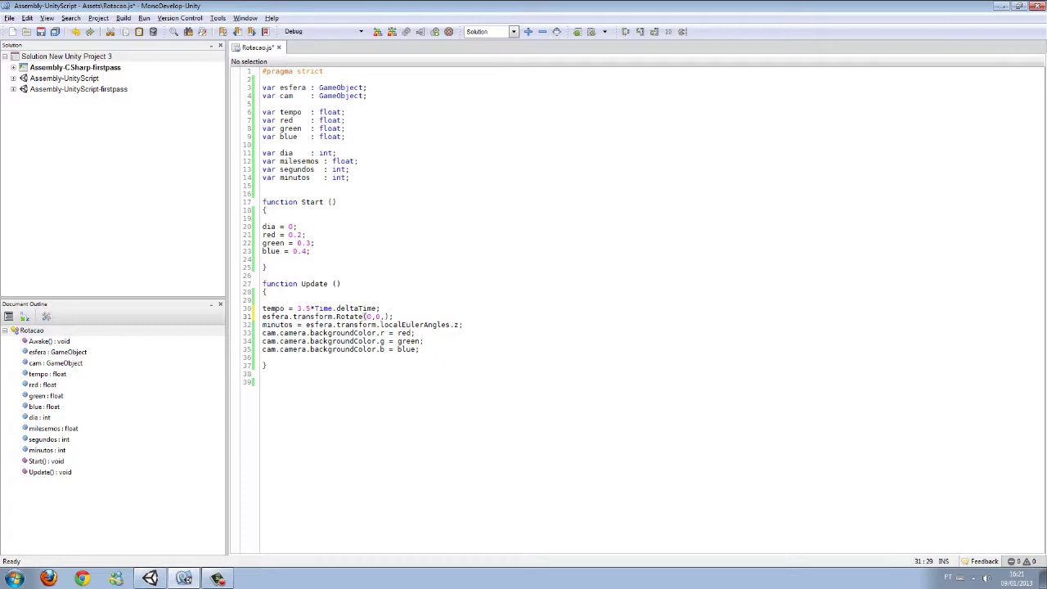
pyautogui.write('tempo')
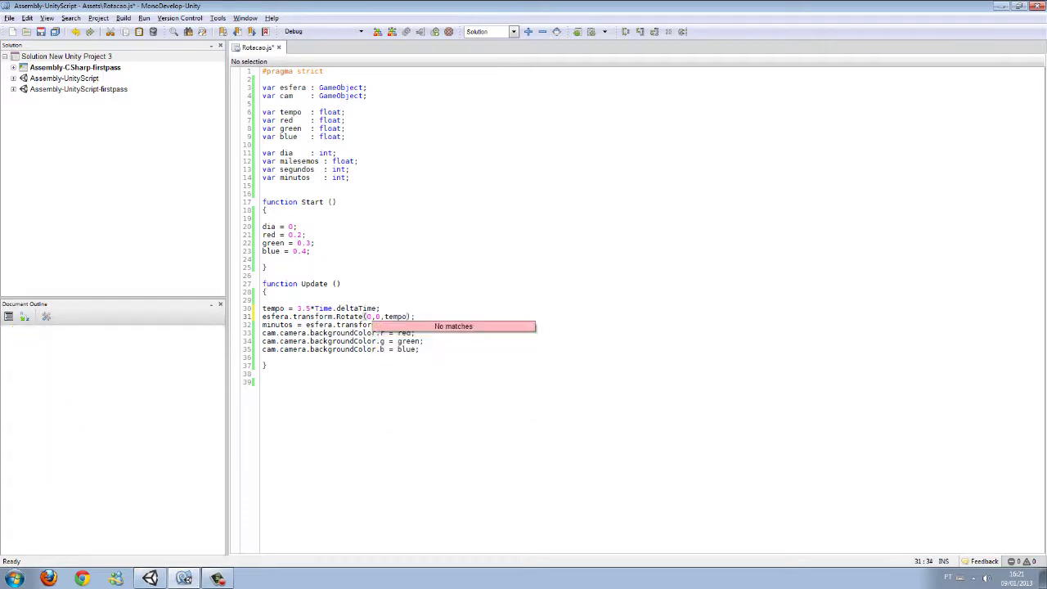
# Add the comments //cor background camera and //rotação da esfera, then save the script
pyautogui.click(469, 324)
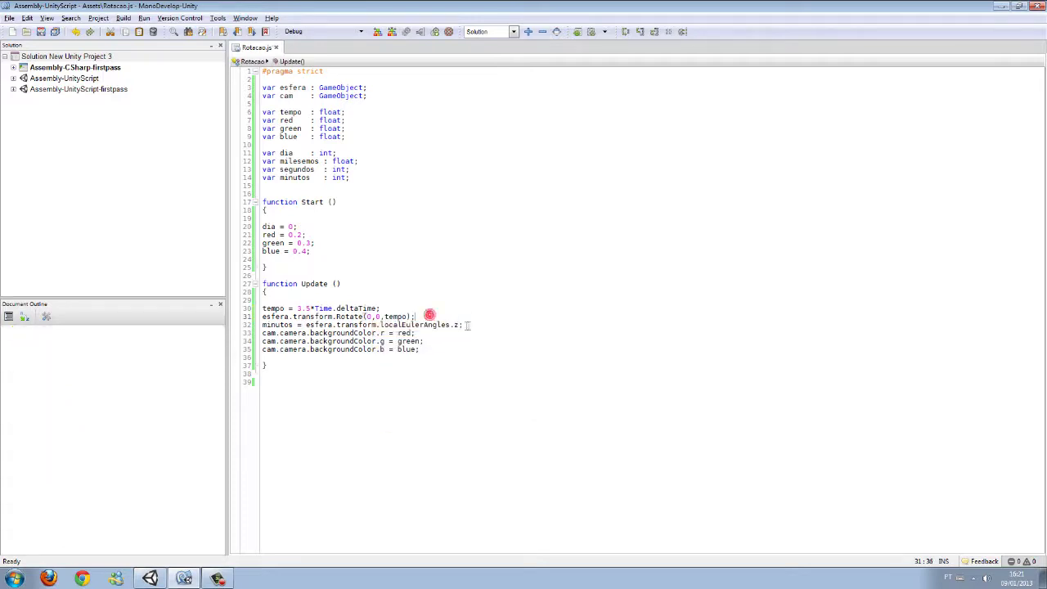
pyautogui.press('Return')
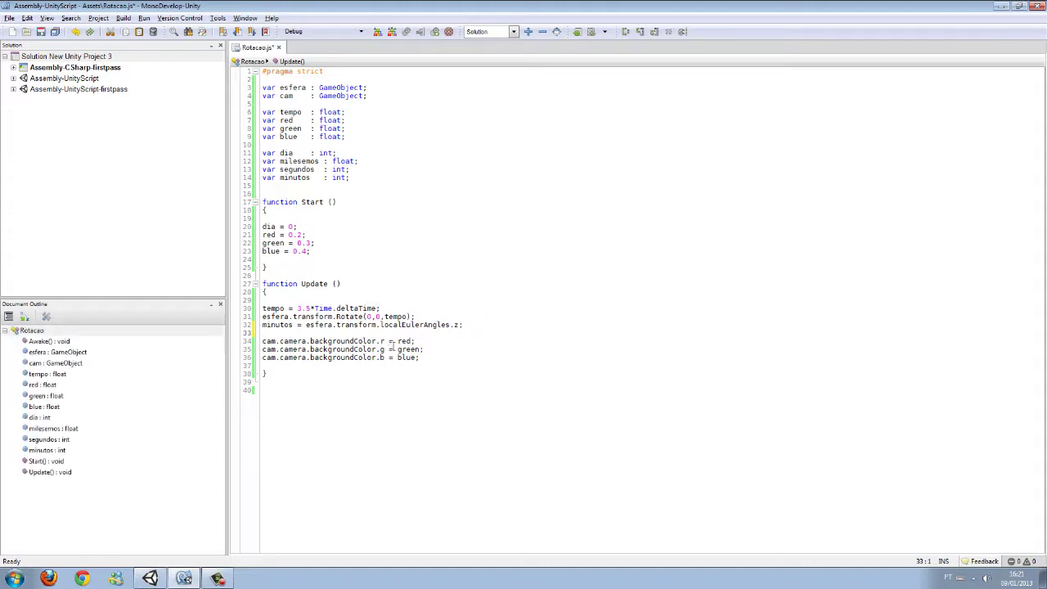
pyautogui.write('//cor ')
pyautogui.write('background camera')
pyautogui.click(270, 299)
pyautogui.write('//rotação')
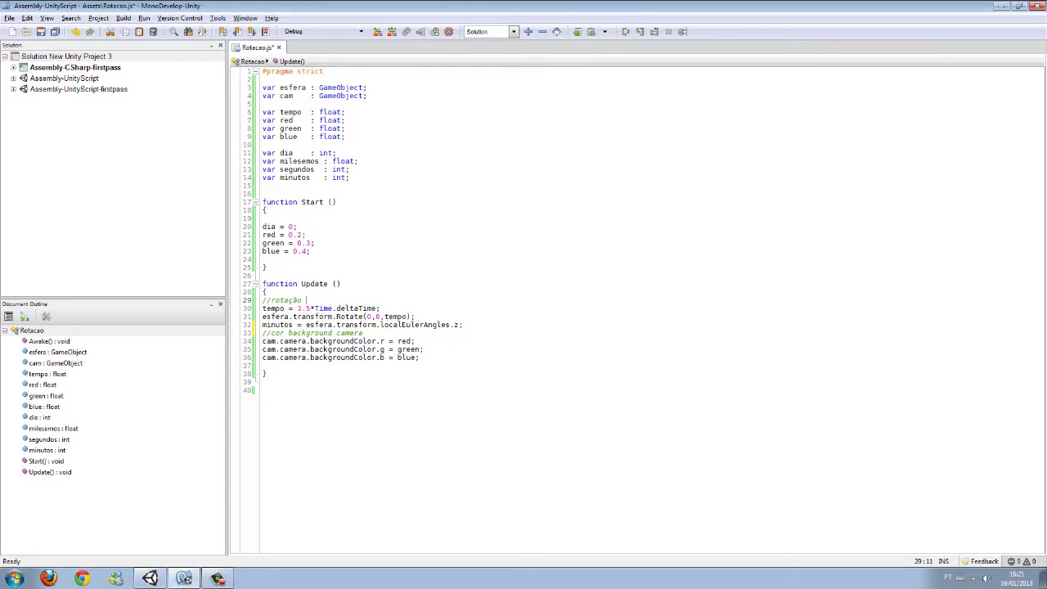
pyautogui.write(' da esfera')
pyautogui.hotkey('ctrl', 's')
pyautogui.click(150, 578)
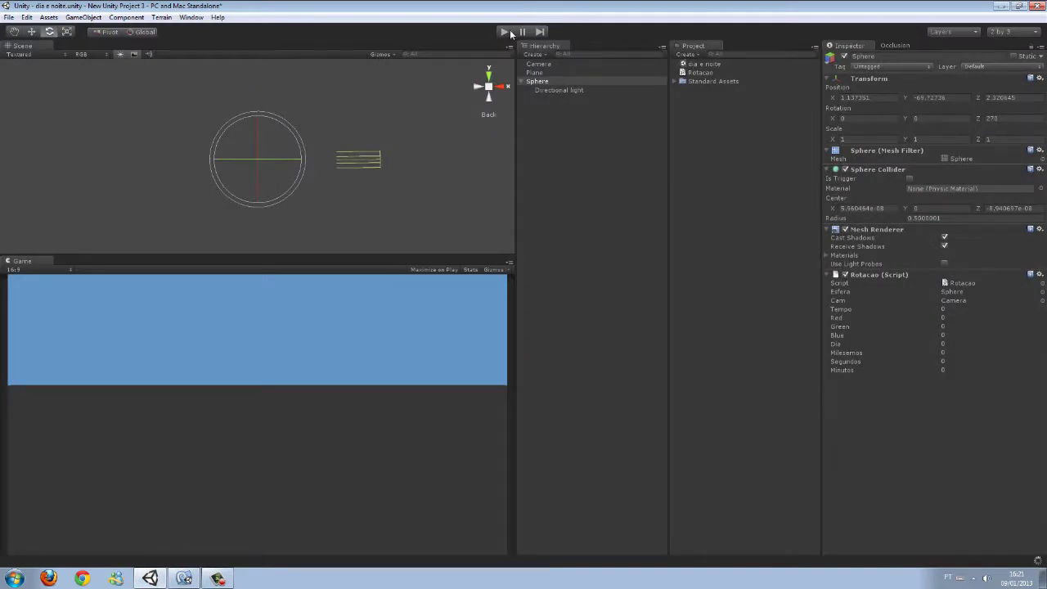
# Play the scene to test sphere rotation and background colour, stop it, and return to Rotacao.js
pyautogui.click(507, 32)
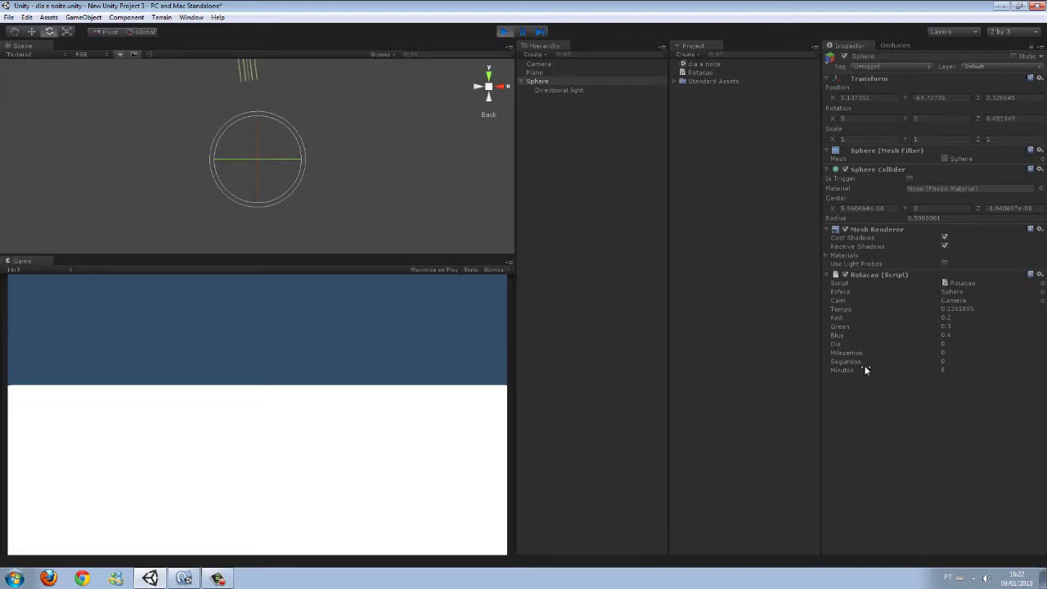
pyautogui.click(503, 33)
pyautogui.click(185, 578)
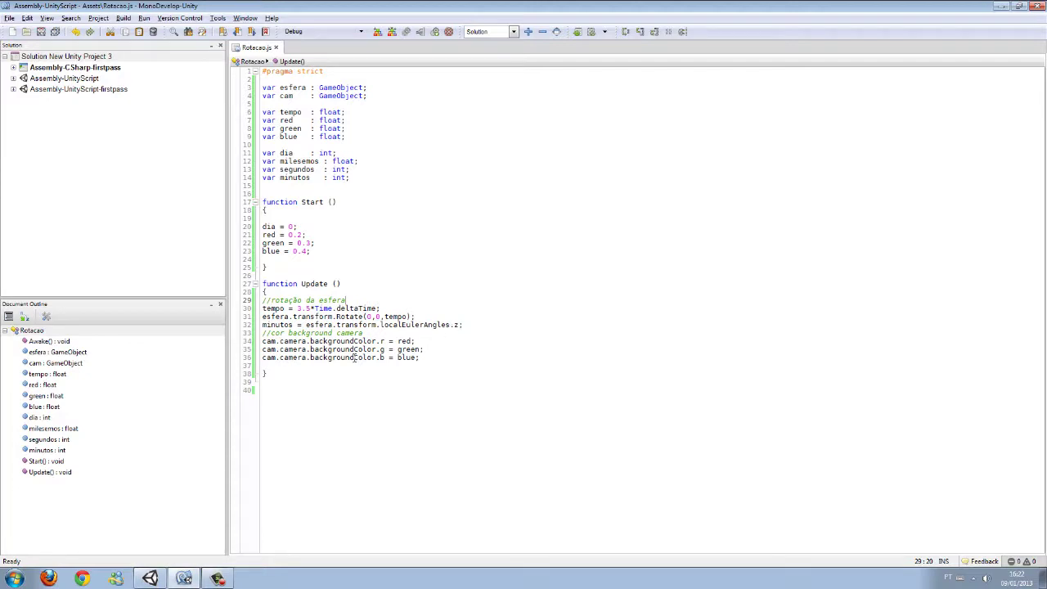
# Add 'milesemos += Time.deltaTime;' and 'segundos = milesemos;' to Update and save the script
pyautogui.click(433, 358)
pyautogui.press('Return')
pyautogui.press('Return')
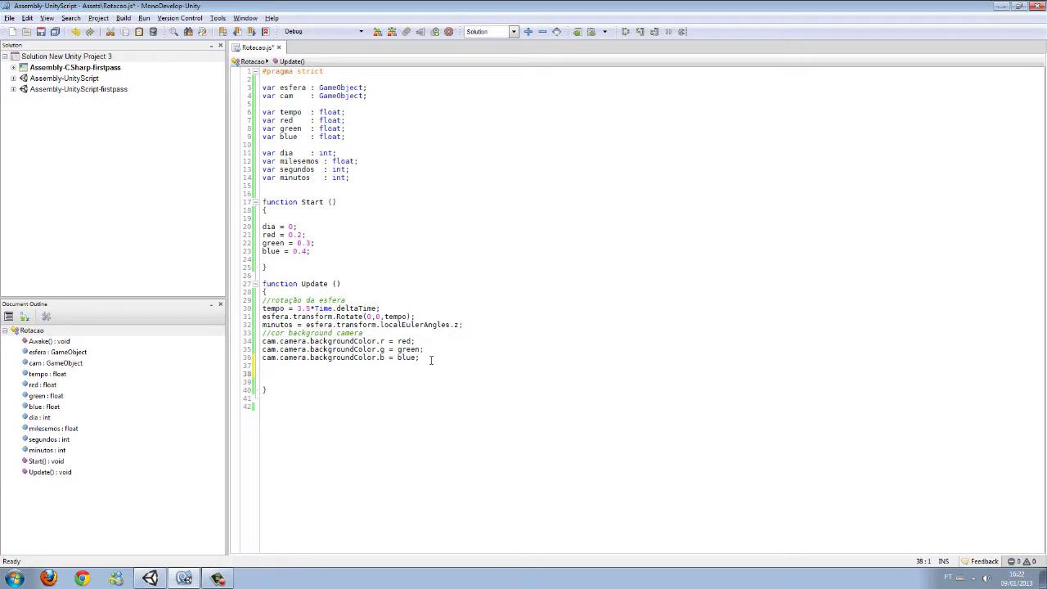
pyautogui.write('mile')
pyautogui.write('semos +')
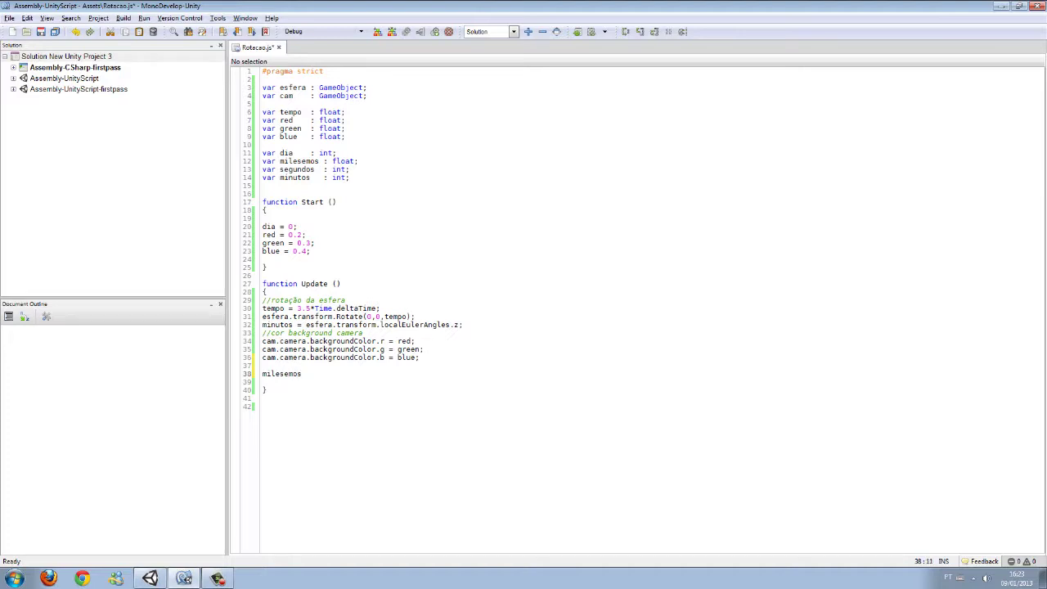
pyautogui.write('= ')
pyautogui.write('Time')
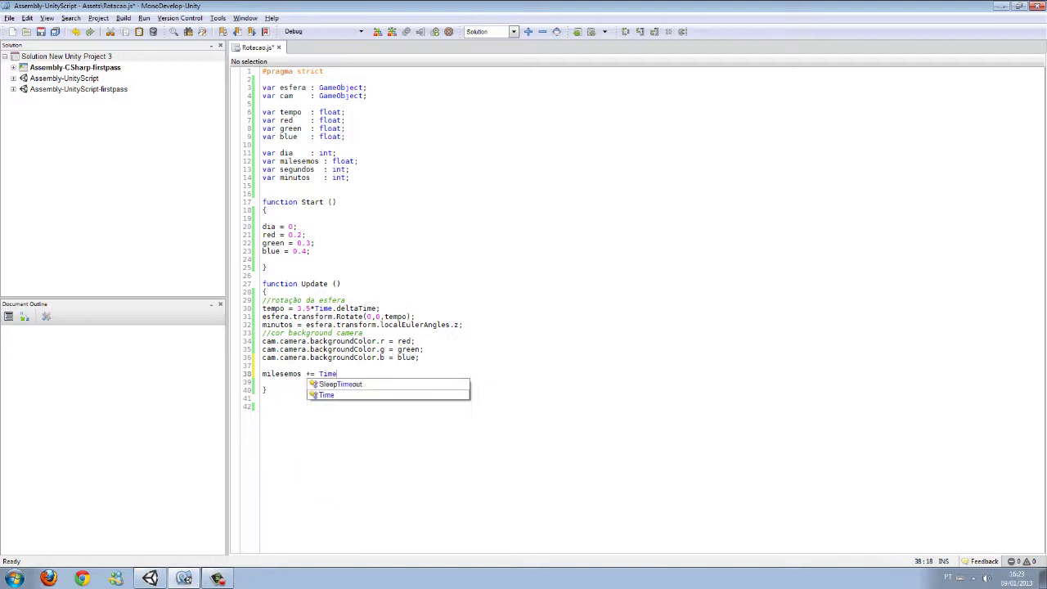
pyautogui.write('.de')
pyautogui.press('Return')
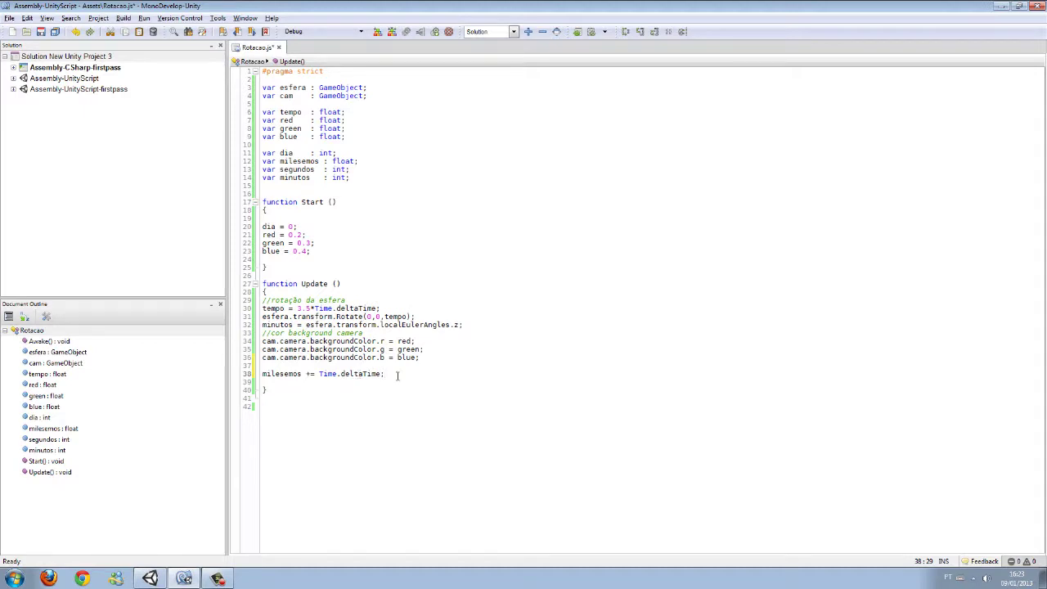
pyautogui.press('Return')
pyautogui.write('segundos')
pyautogui.write(' = miles')
pyautogui.press('Return')
pyautogui.write(';')
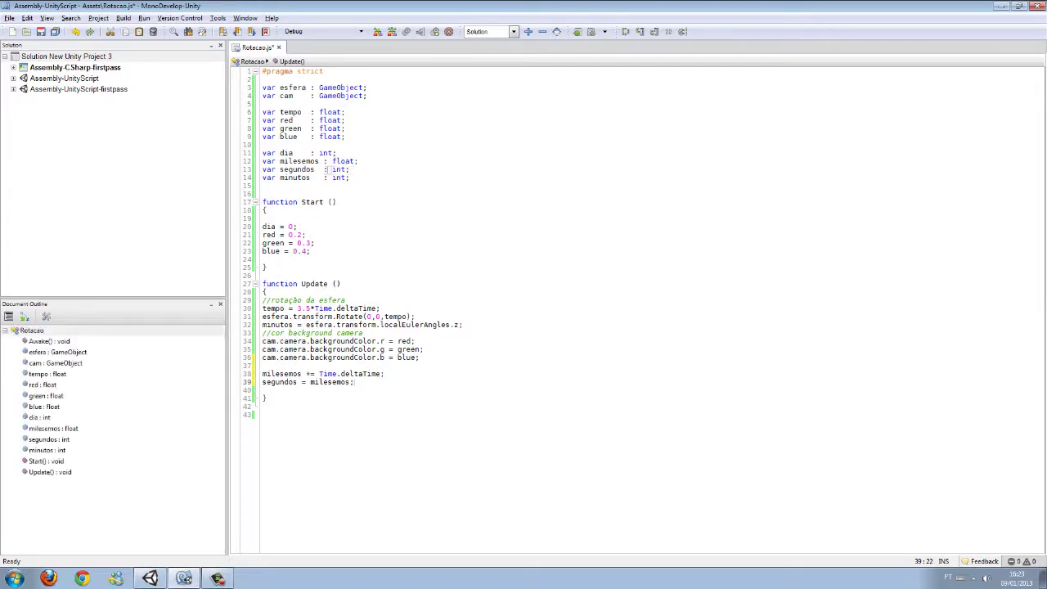
pyautogui.hotkey('ctrl', 's')
# Begin a new declaration 'function tempoo' below the Update function
pyautogui.click(282, 398)
pyautogui.press('Return')
pyautogui.press('Return')
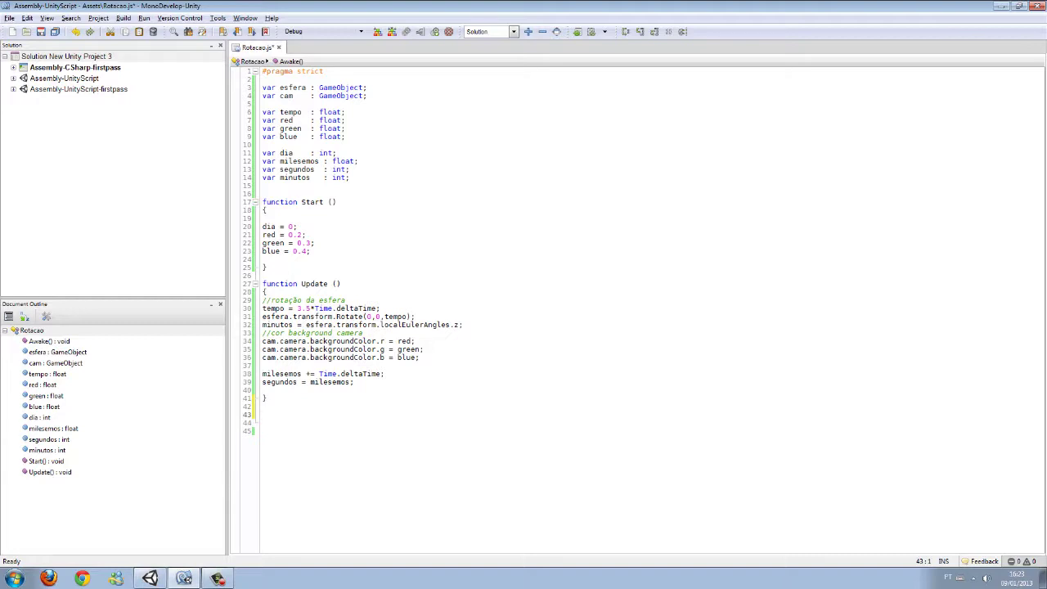
pyautogui.write('function')
pyautogui.write(' tempoo')
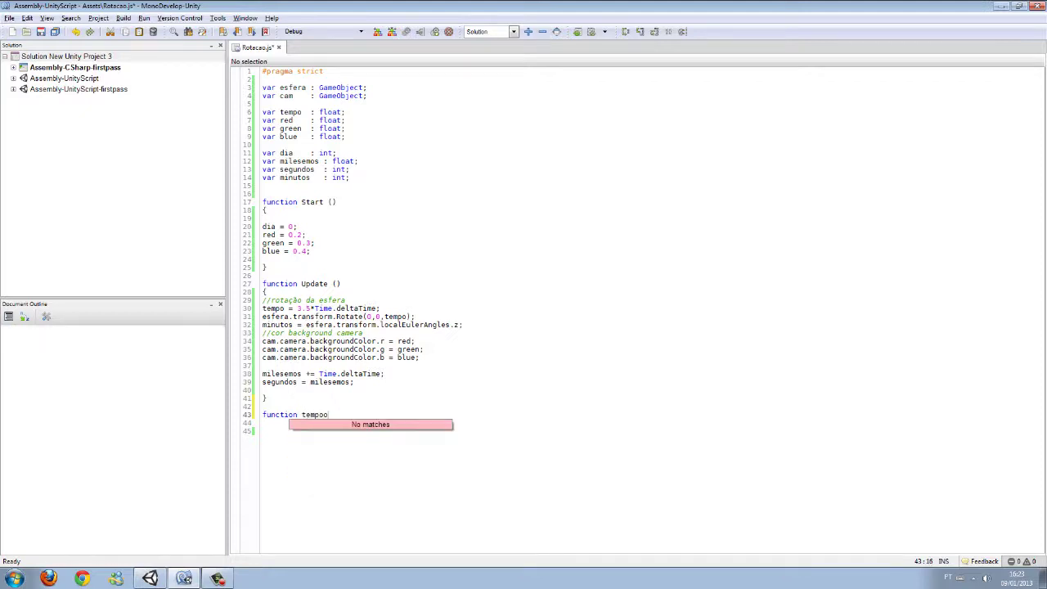
# Rename the function to Tempoo and add its empty parameter list ()
pyautogui.press('Escape')
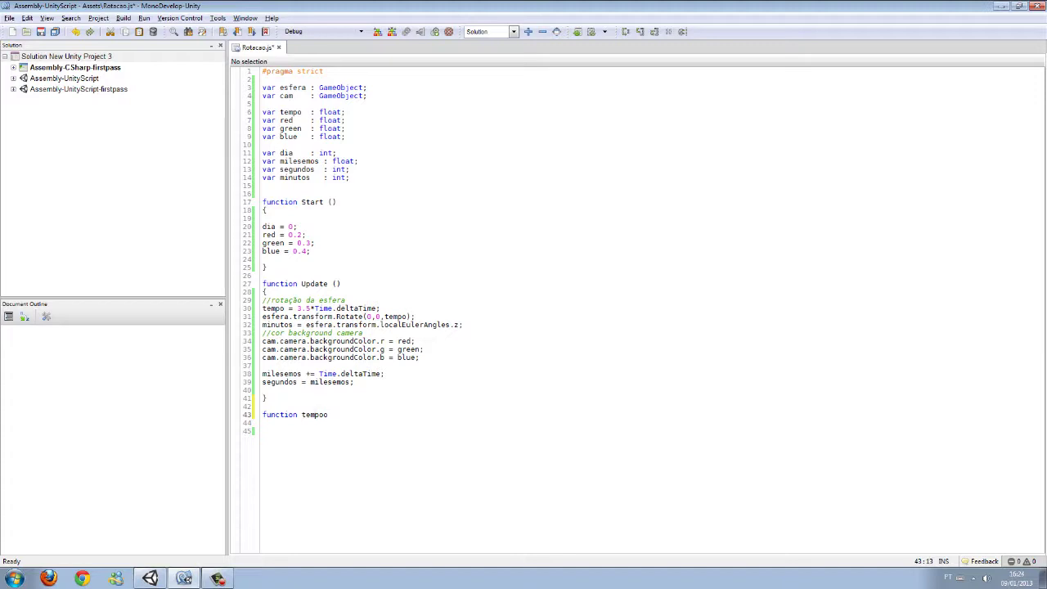
pyautogui.press('BackSpace')
pyautogui.write('T')
pyautogui.press('Right')
pyautogui.press('Right')
pyautogui.write('()')
# Open the Tempoo body with a brace and start it with 'if(minutos == 359)'
pyautogui.press('Return')
pyautogui.write('{')
pyautogui.press('Return')
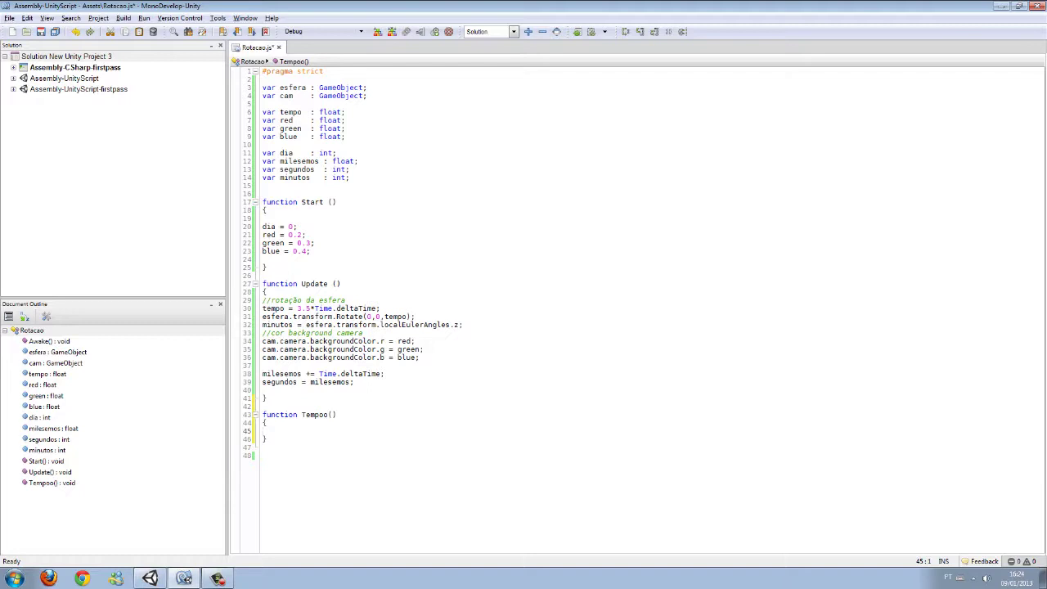
pyautogui.write('if')
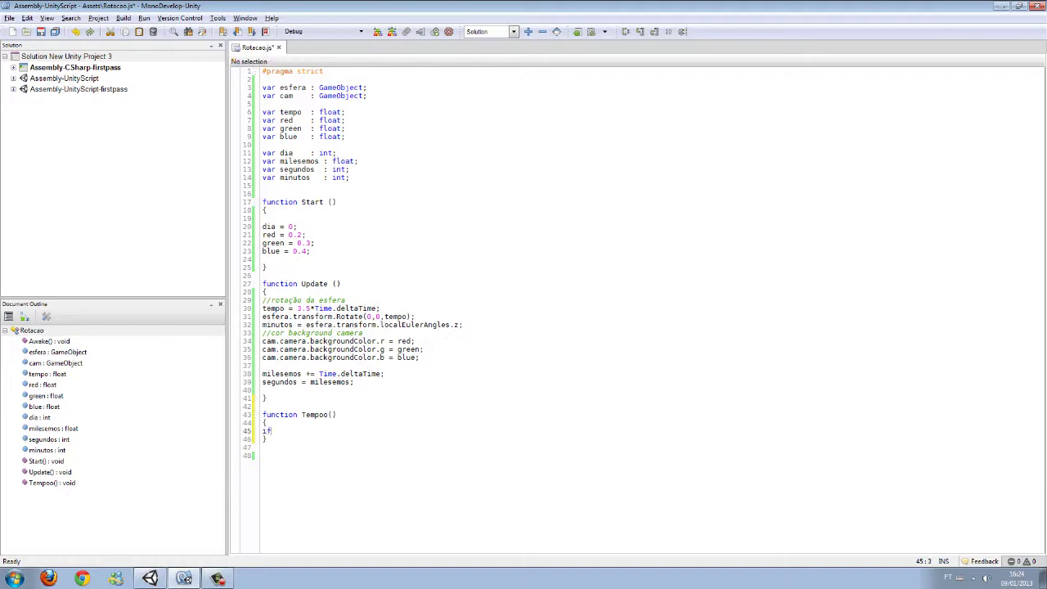
pyautogui.write('(minutos == 359)')
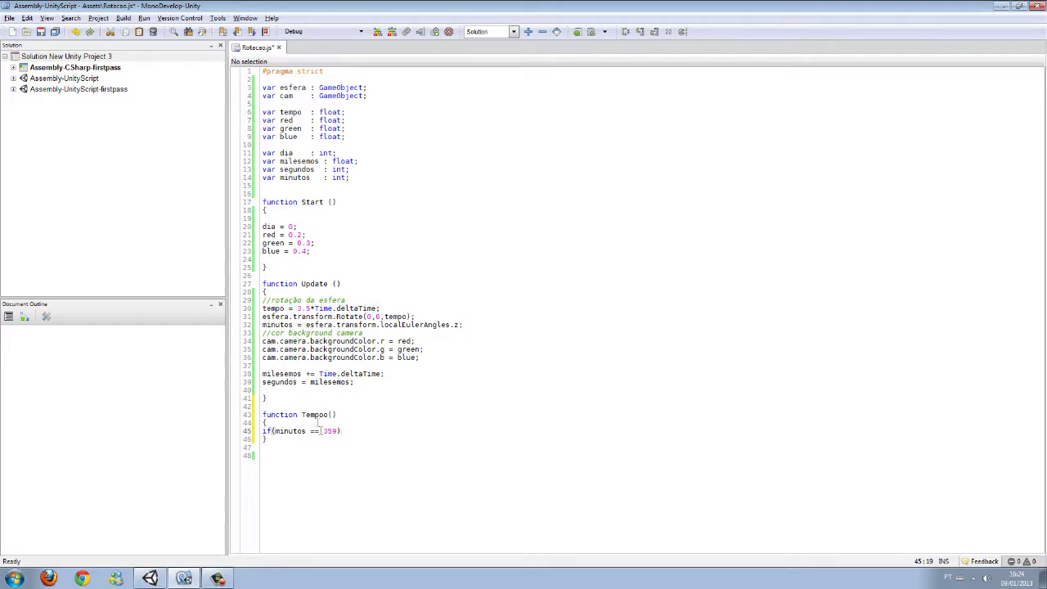
# Give the if(minutos == 359) condition a block setting 'dia = 1;'
pyautogui.click(155, 578)
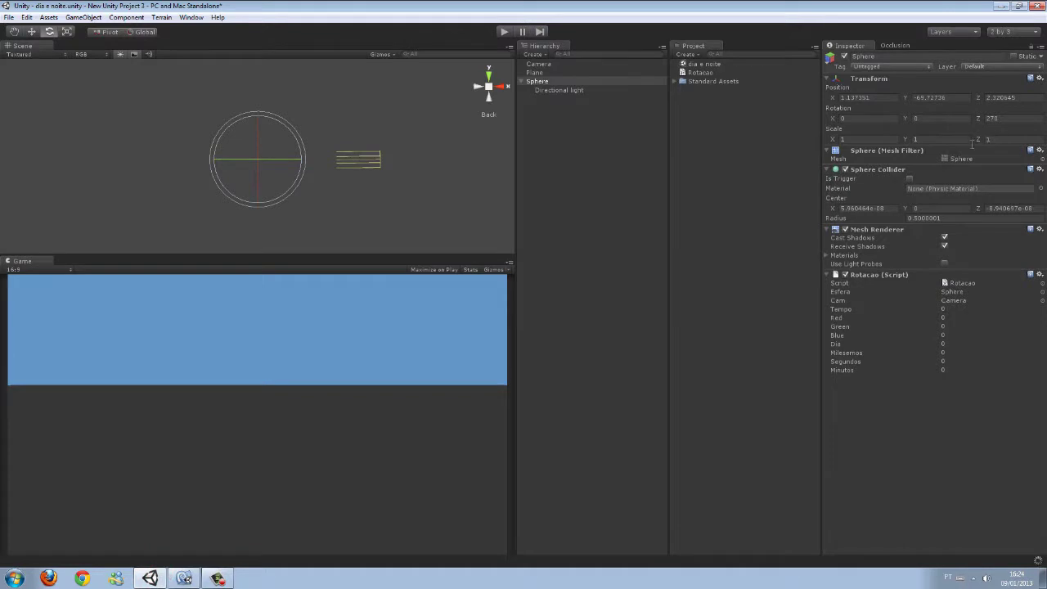
pyautogui.click(217, 578)
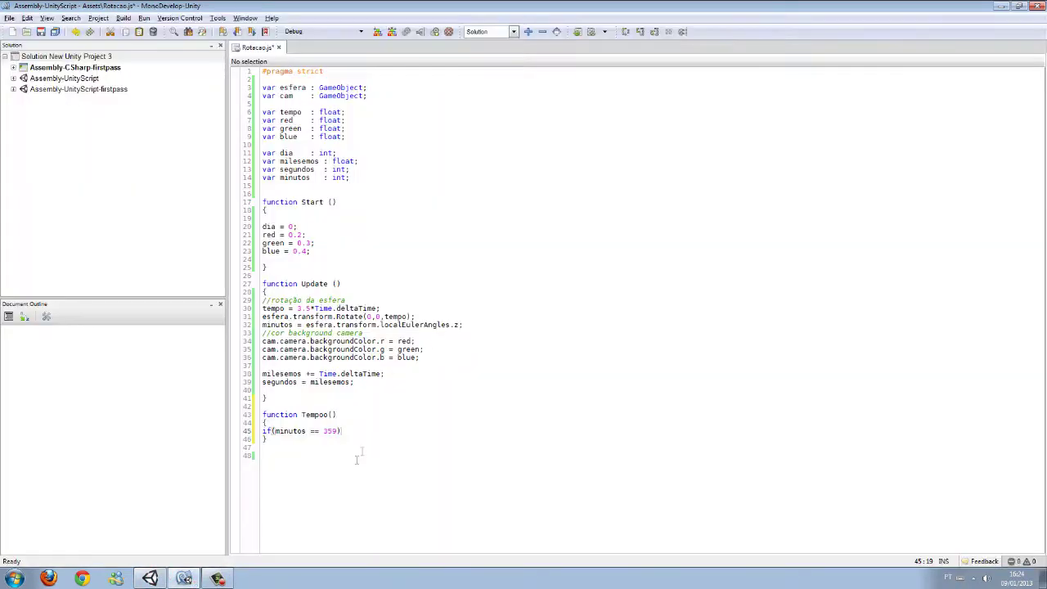
pyautogui.press('Return')
pyautogui.write('{')
pyautogui.press('Return')
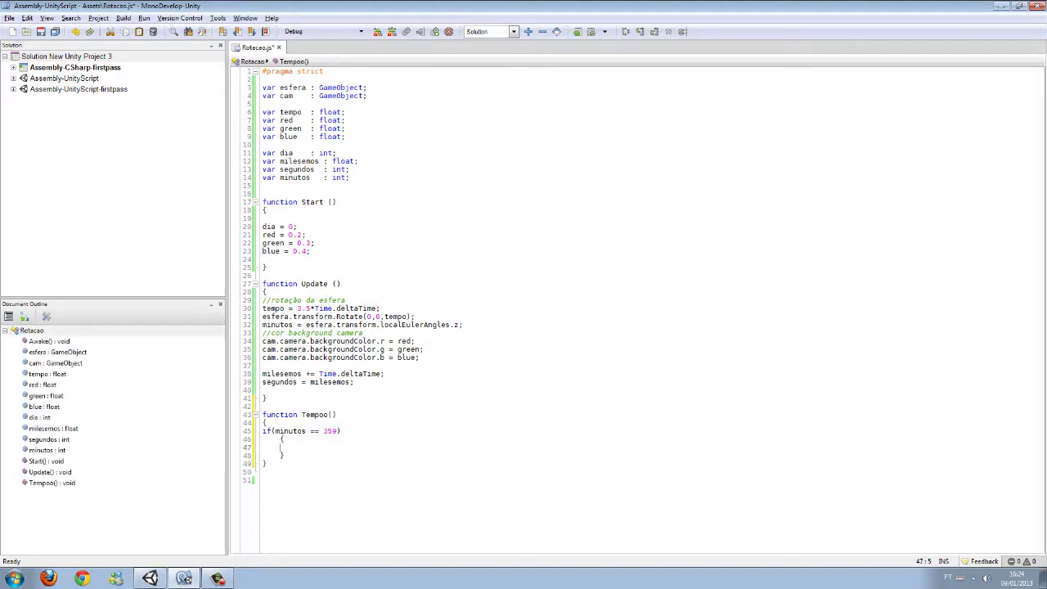
pyautogui.write('dia = ')
pyautogui.write('1;')
# Duplicate the if block below it, change 359 to 90, and bring Unity to the front
pyautogui.click(312, 453)
pyautogui.press('Return')
pyautogui.moveTo(288, 463)
pyautogui.mouseDown()
pyautogui.moveTo(249, 433)
pyautogui.moveTo(262, 431)
pyautogui.mouseUp()
pyautogui.hotkey('ctrl', 'c')
pyautogui.click(297, 464)
pyautogui.press('Return')
pyautogui.hotkey('ctrl', 'v')
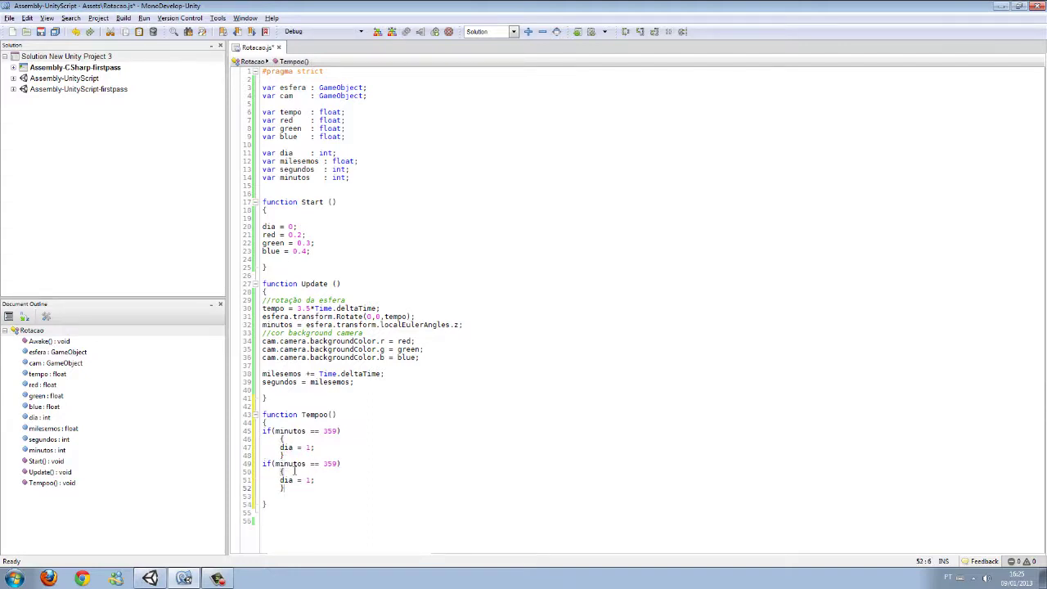
pyautogui.doubleClick(330, 464)
pyautogui.write('90')
pyautogui.click(150, 578)
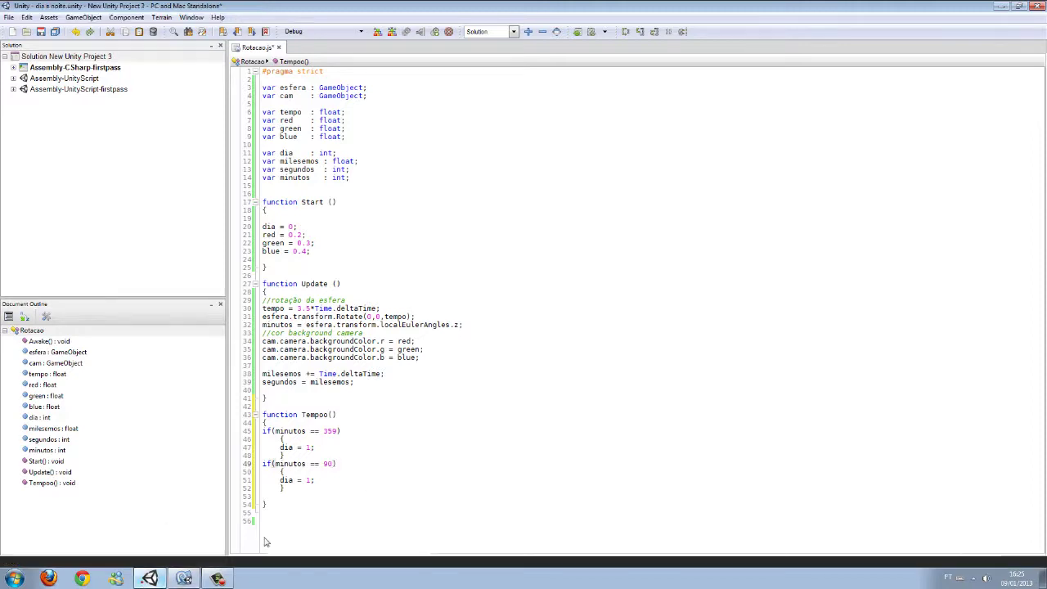
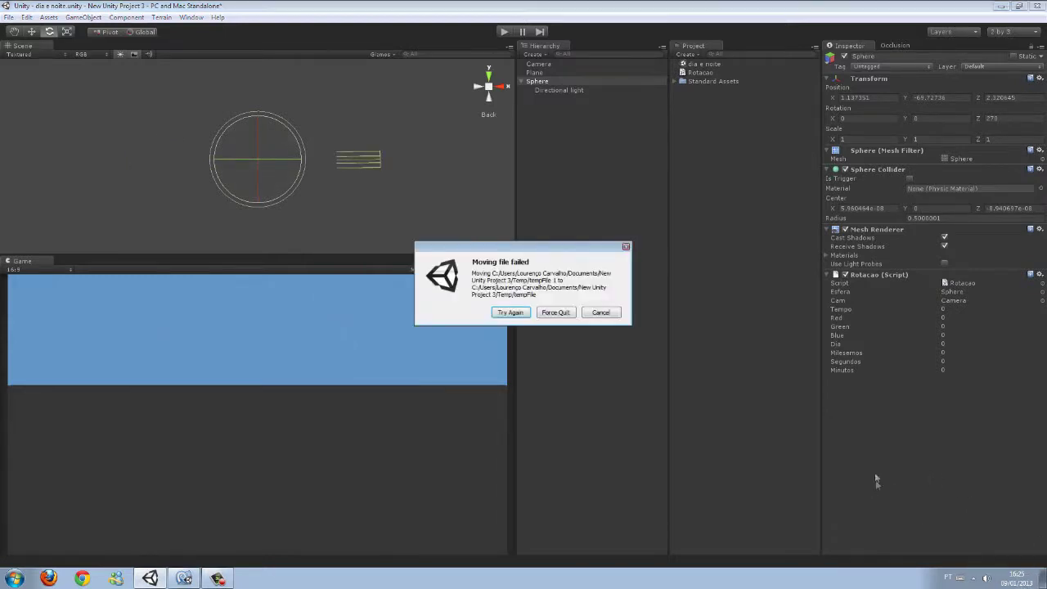
# Dismiss the 'Moving file failed' error so Rotacao.js is open in the editor
pyautogui.click(515, 312)
pyautogui.click(524, 315)
# Change the minutos 90 check in Tempoo() to set dia to 2
pyautogui.click(186, 578)
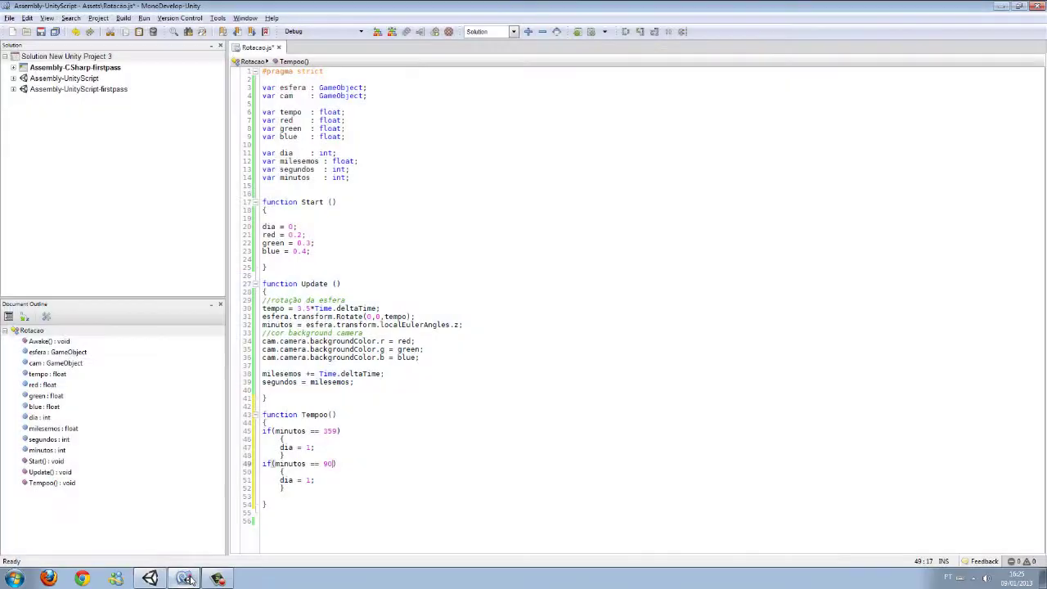
pyautogui.click(310, 480)
pyautogui.press('BackSpace')
pyautogui.write('2')
# Add a copied check that sets dia to 3 when minutos equals 180
pyautogui.click(297, 488)
pyautogui.press('Return')
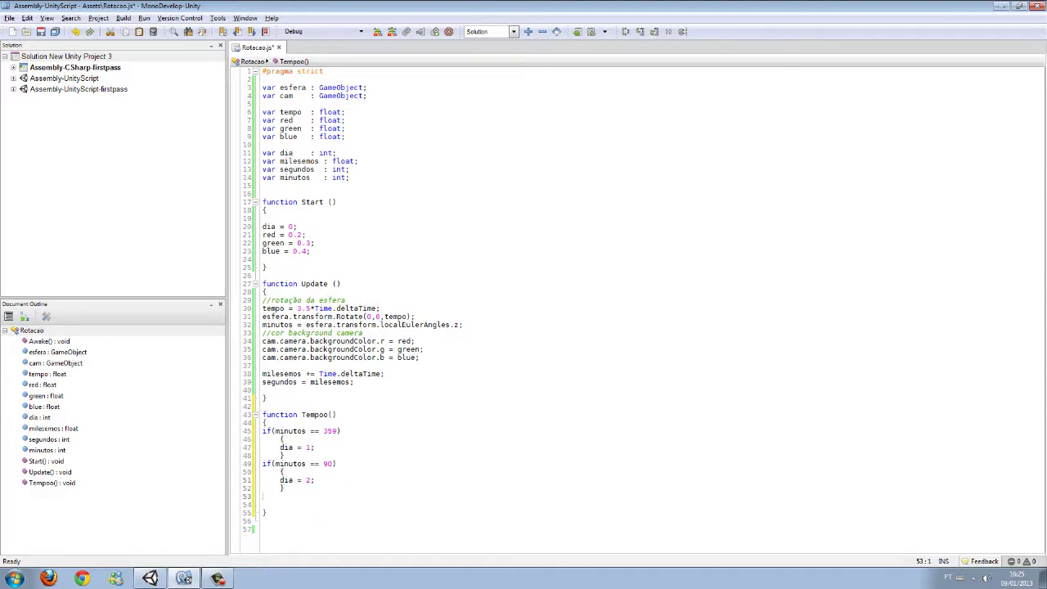
pyautogui.write('if(minutos == 359)     {     dia = 1;     }')
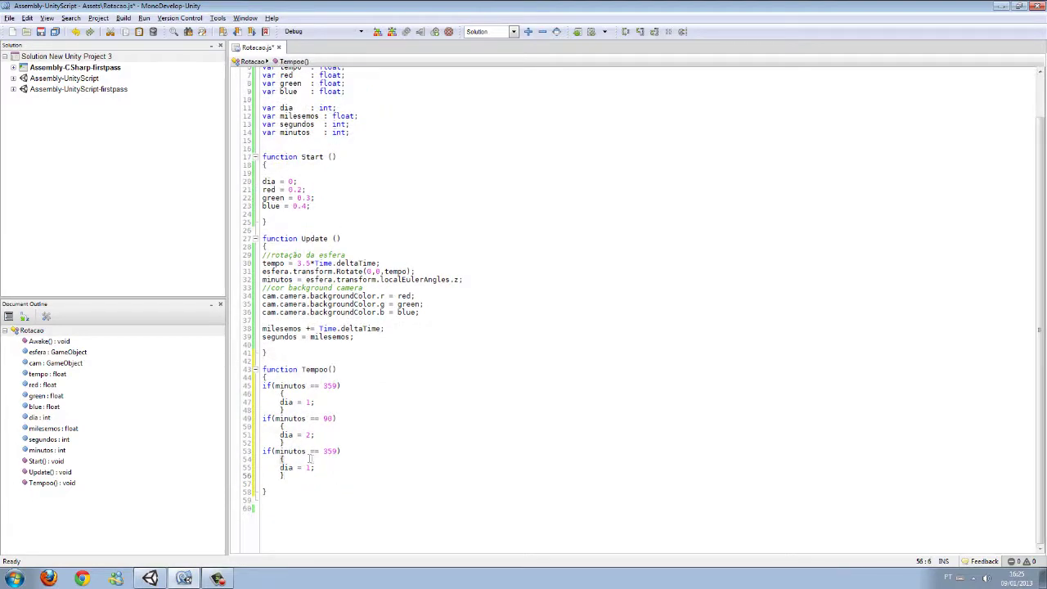
pyautogui.moveTo(341, 450); pyautogui.dragTo(322, 451)
pyautogui.write('10')
pyautogui.press('BackSpace')
pyautogui.write('80')
pyautogui.doubleClick(309, 467)
pyautogui.write('3')
# Add a check that sets dia to 4 when minutos equals 270, and save
pyautogui.press('Down')
pyautogui.press('Return')
pyautogui.write('if(minutos == 359) \t{ \tdia = 1; \t}')
pyautogui.doubleClick(327, 483)
pyautogui.write('270')
pyautogui.doubleClick(309, 499)
pyautogui.write('4')
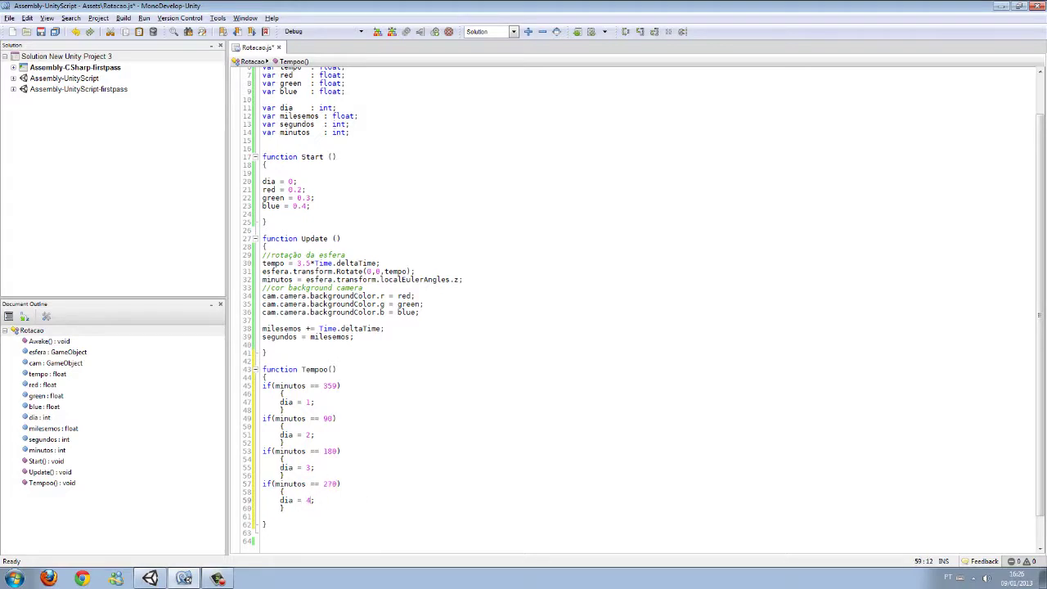
pyautogui.hotkey('ctrl', 's')
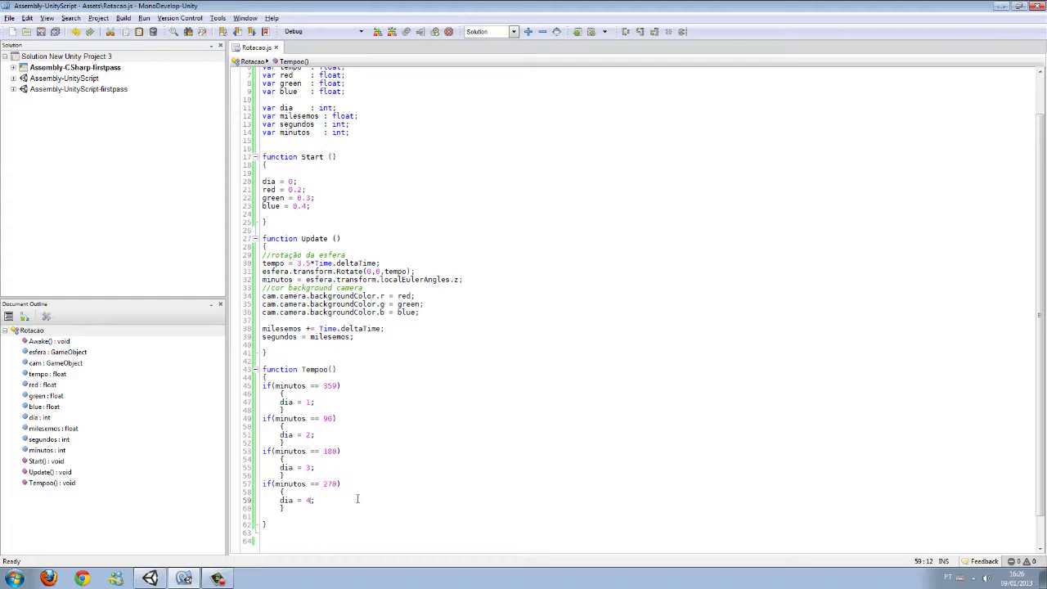
# Add a check setting dia to 5 at minutos 268, then fold Tempoo()
pyautogui.click(300, 508)
pyautogui.press('Return')
pyautogui.hotkey('ctrl', 'v')
pyautogui.moveTo(337, 515); pyautogui.dragTo(324, 516)
pyautogui.write('268')
pyautogui.doubleClick(310, 532)
pyautogui.write('5')
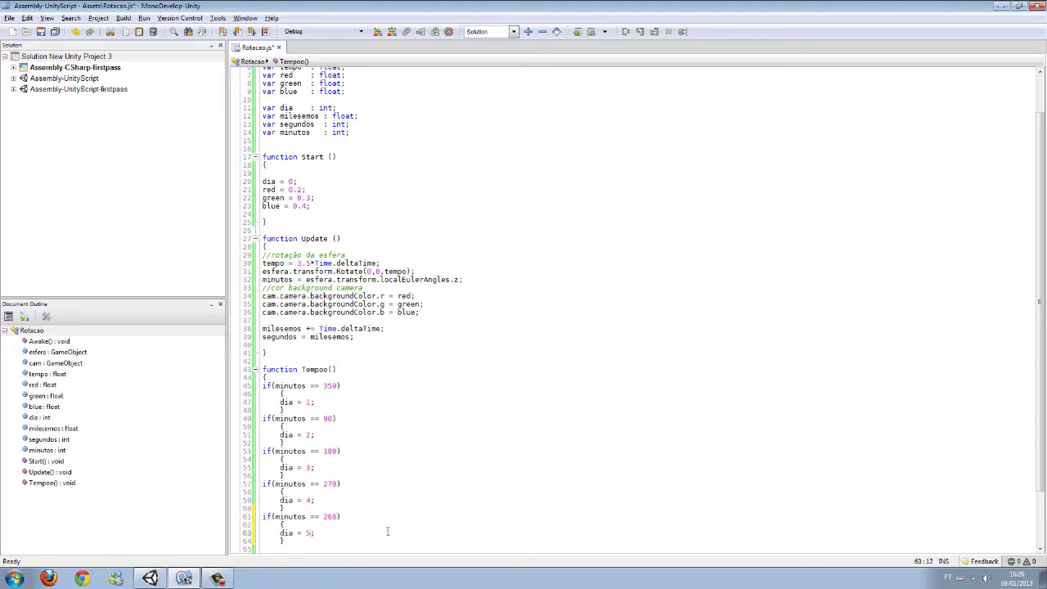
pyautogui.scroll(-3, 342, 516)
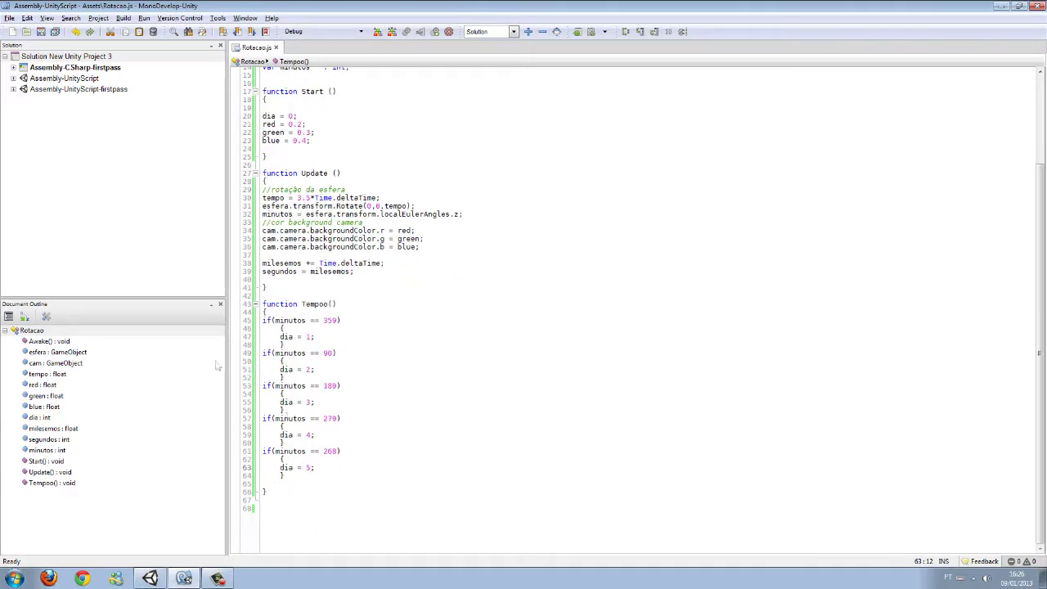
pyautogui.click(255, 303)
# Declare a new function diaENoite() with its opening brace below Tempoo()
pyautogui.click(277, 436)
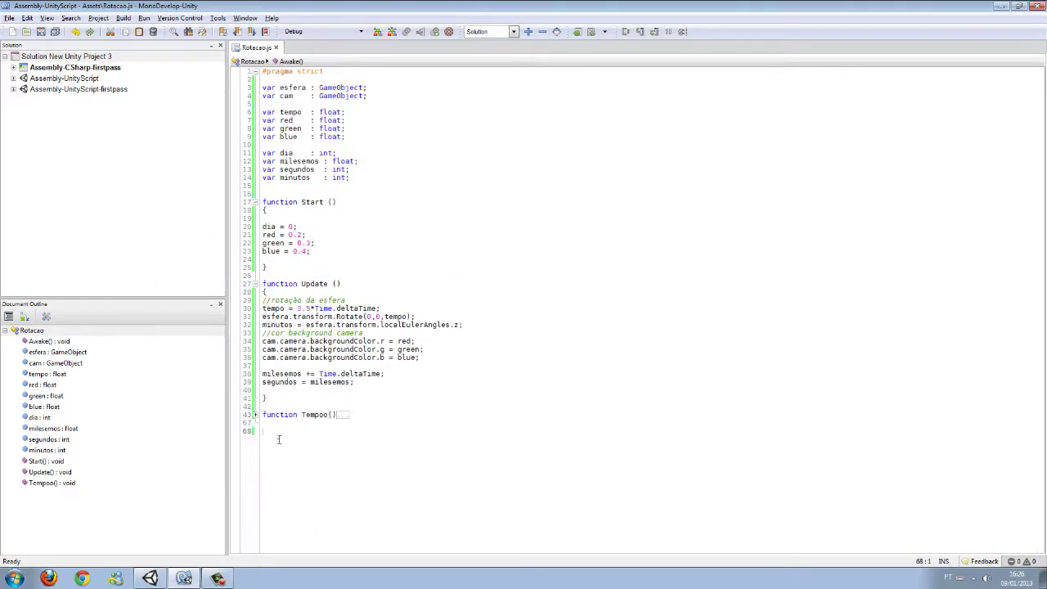
pyautogui.write('function')
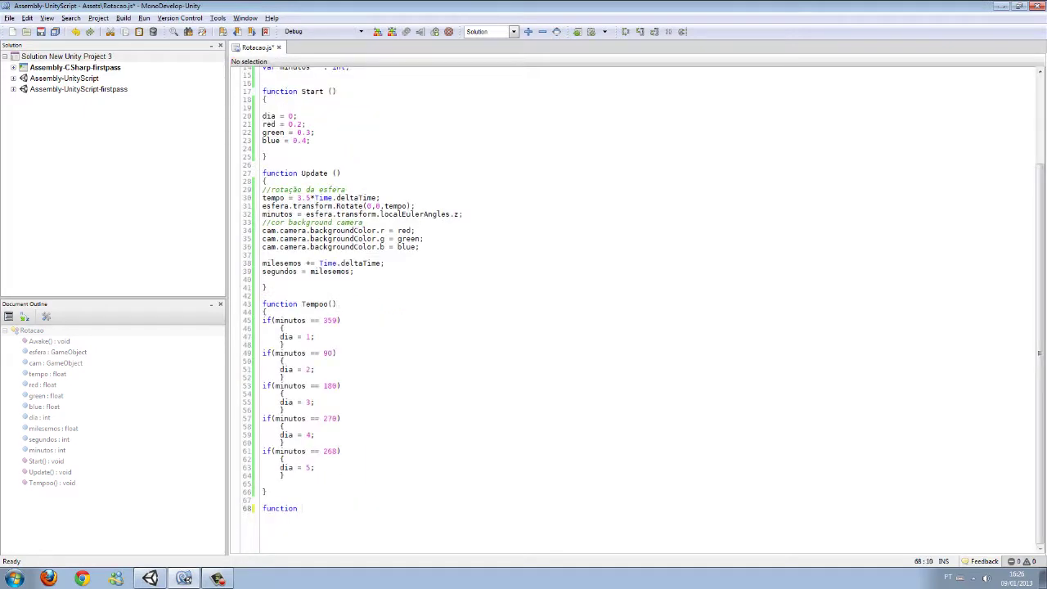
pyautogui.write(' diaENoio')
pyautogui.press('BackSpace')
pyautogui.press('BackSpace')
pyautogui.write('ite')
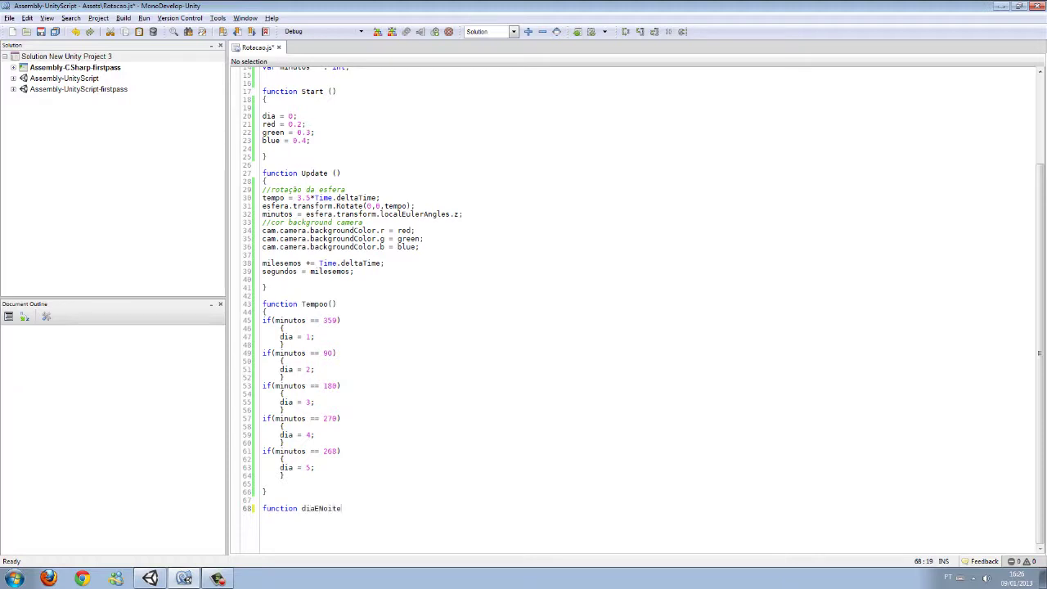
pyautogui.write('()')
pyautogui.press('Return')
pyautogui.write('{')
pyautogui.press('Return')
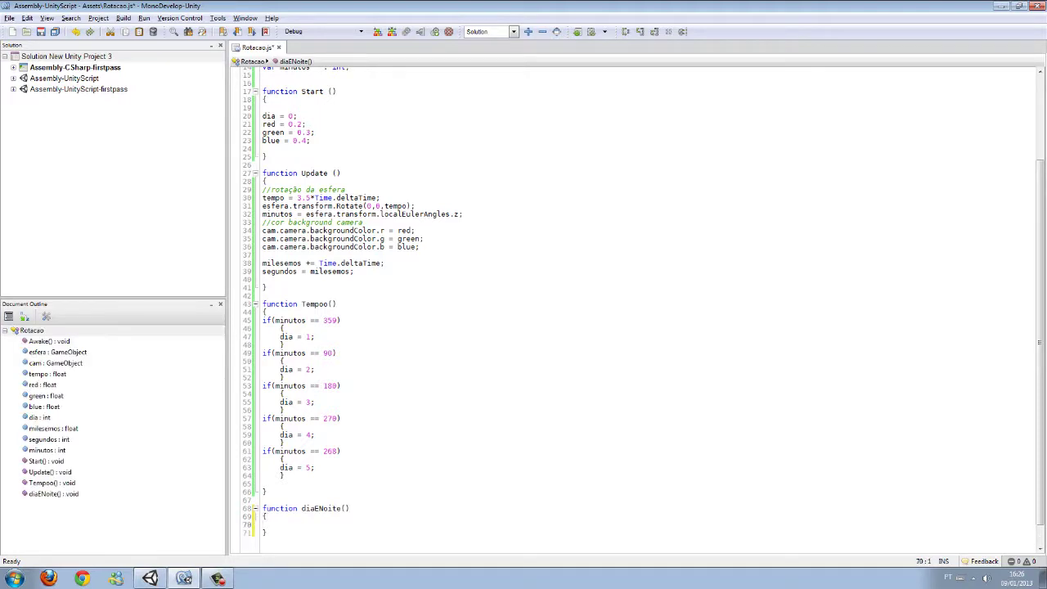
# Add an if(dia == 4) block inside diaENoite()
pyautogui.write('if(')
pyautogui.write('dia')
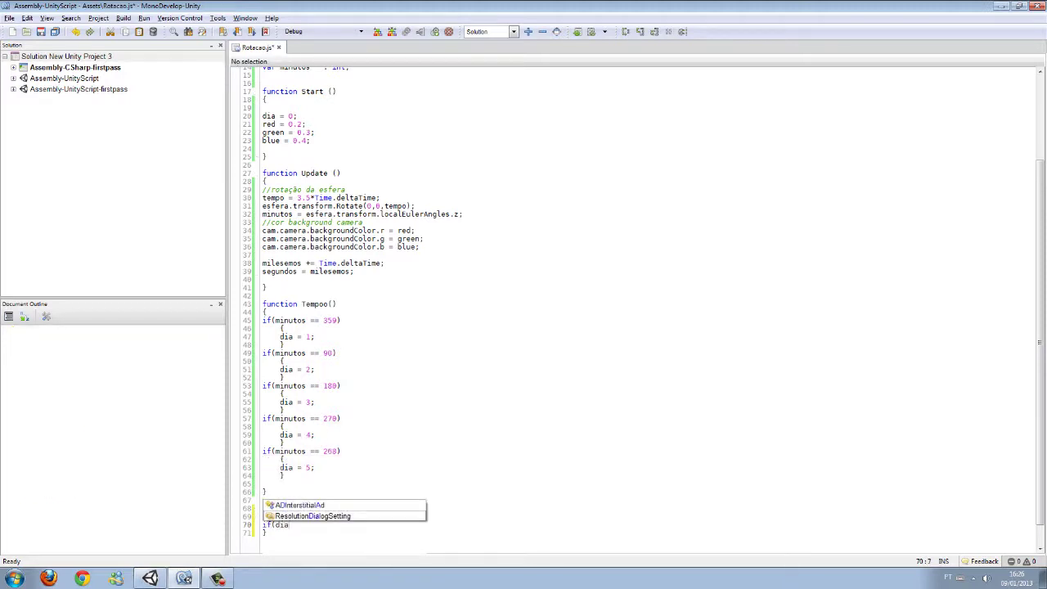
pyautogui.write(' == 4)')
pyautogui.press('Return')
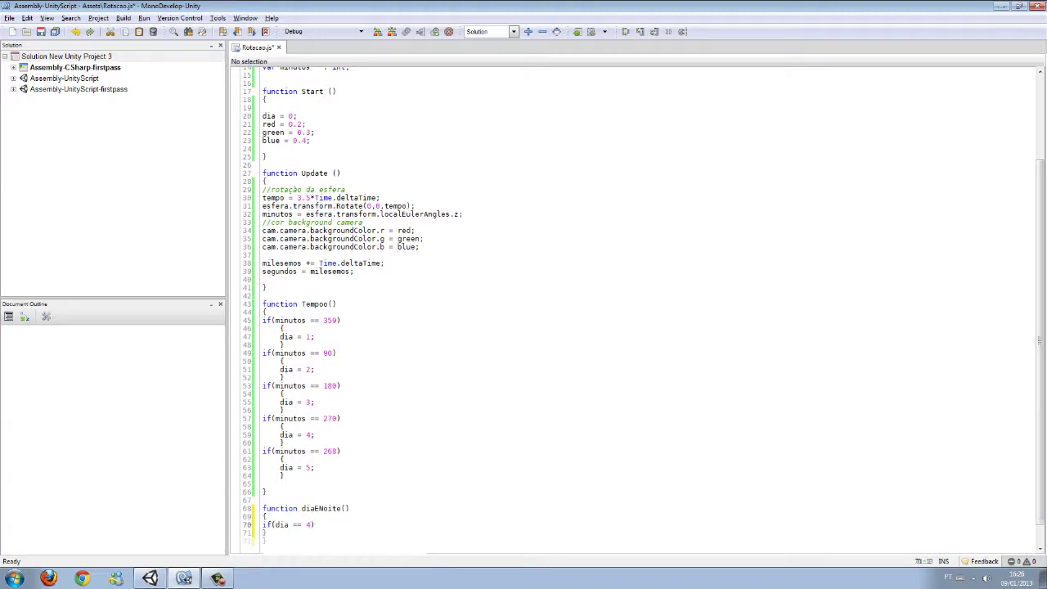
pyautogui.write('{')
pyautogui.press('Tab')
pyautogui.press('Return')
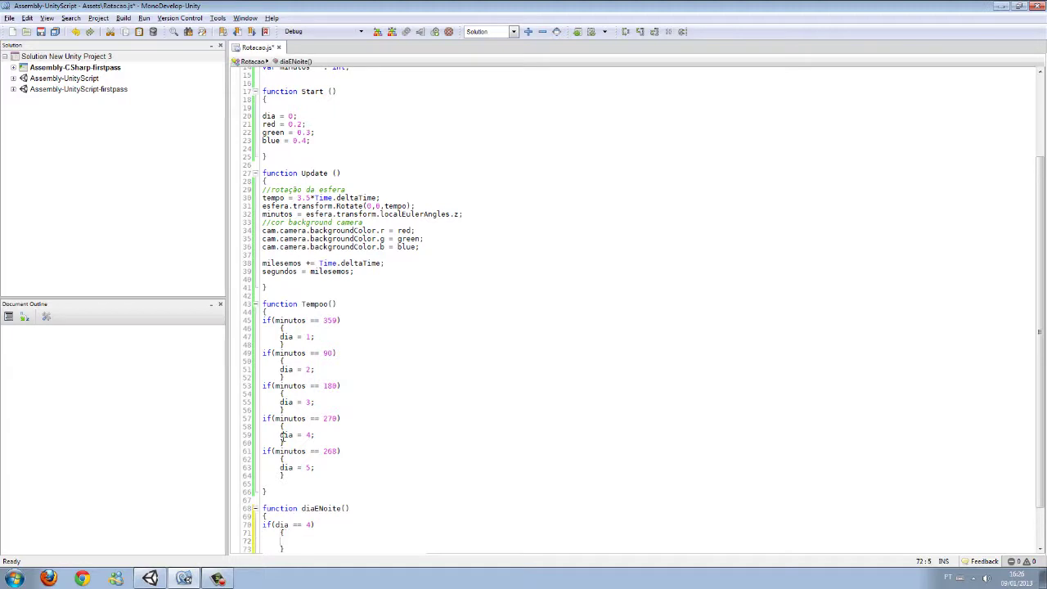
pyautogui.scroll(-2, 282, 437)
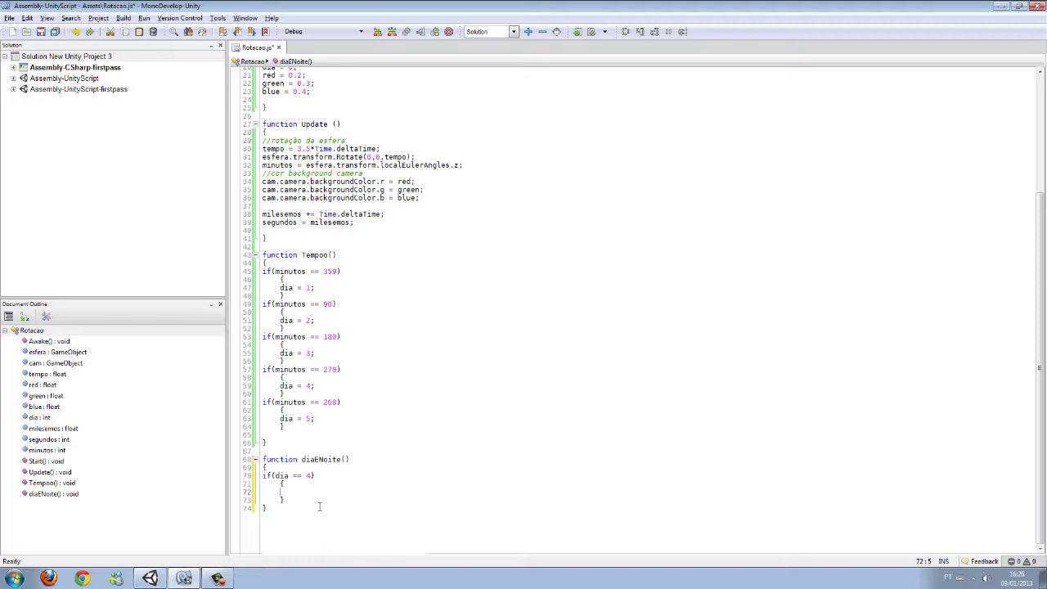
# Nest if(segundos == 1) that adds 0.4*Time.deltaTime to red
pyautogui.write('if(')
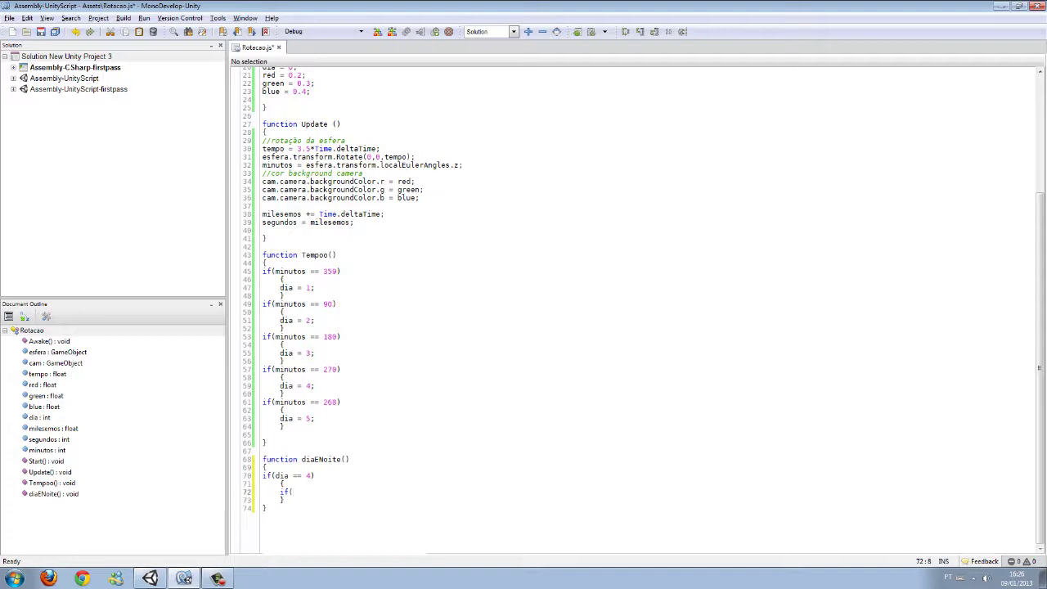
pyautogui.write('segundos')
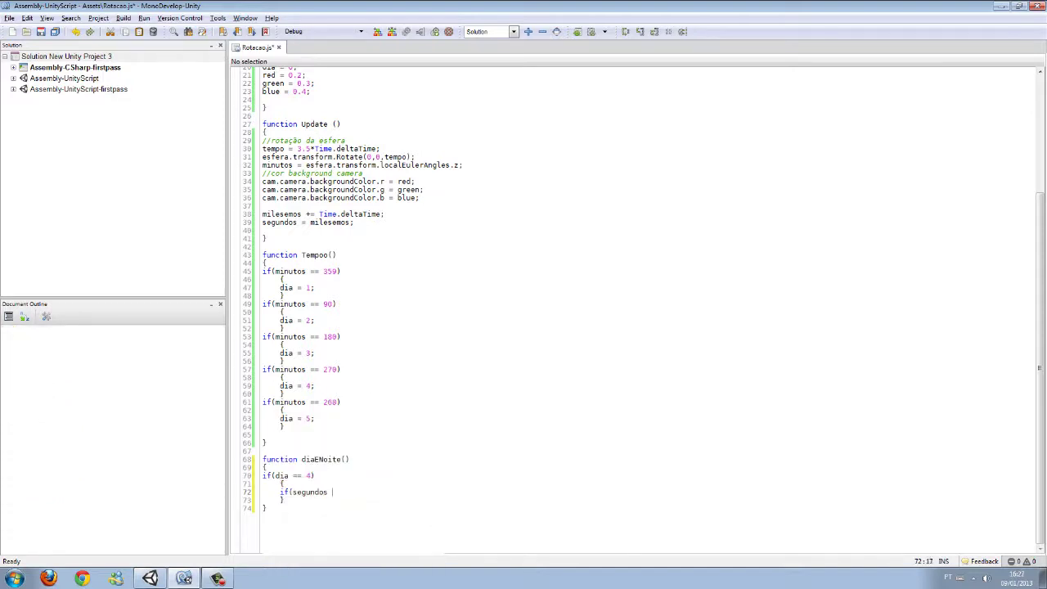
pyautogui.write(' == 1')
pyautogui.write(')')
pyautogui.press('Return')
pyautogui.write('{}')
pyautogui.press('Return')
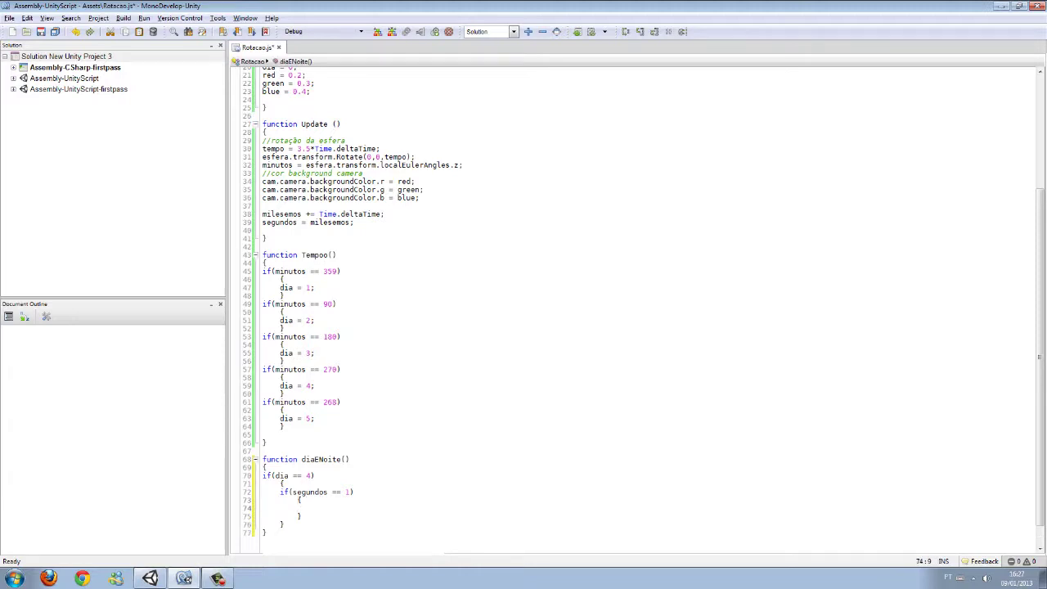
pyautogui.write('red')
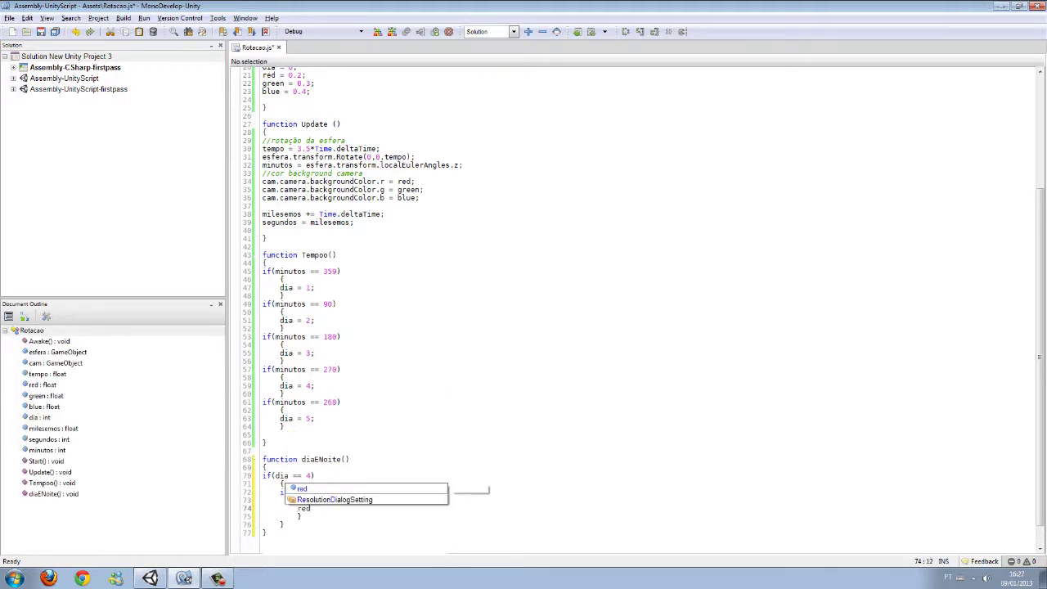
pyautogui.write(' += ')
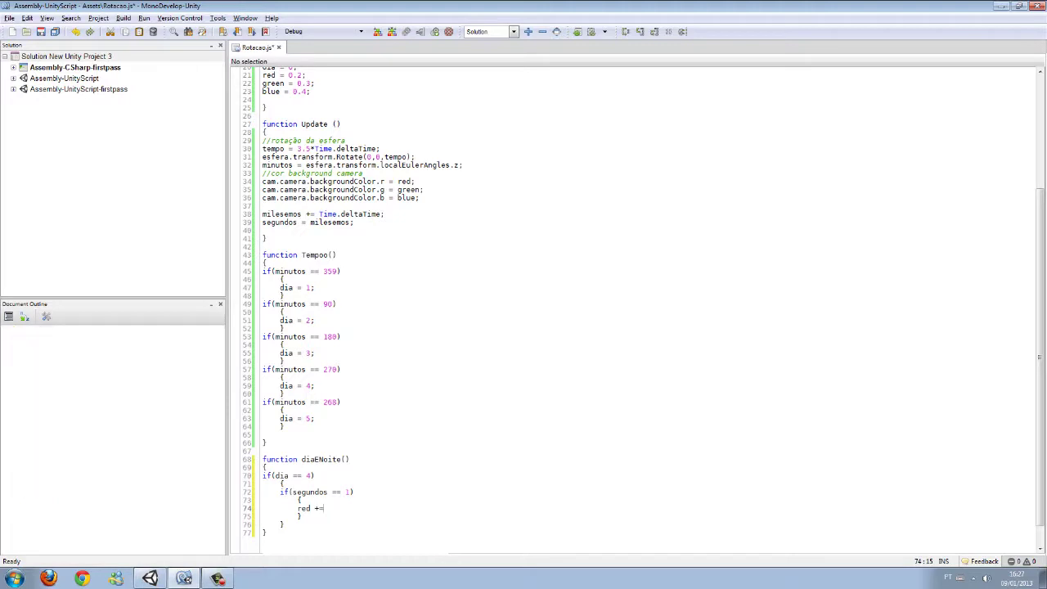
pyautogui.write('0.4')
pyautogui.write('*')
pyautogui.write('t')
pyautogui.press('BackSpace')
pyautogui.write('Time.delta')
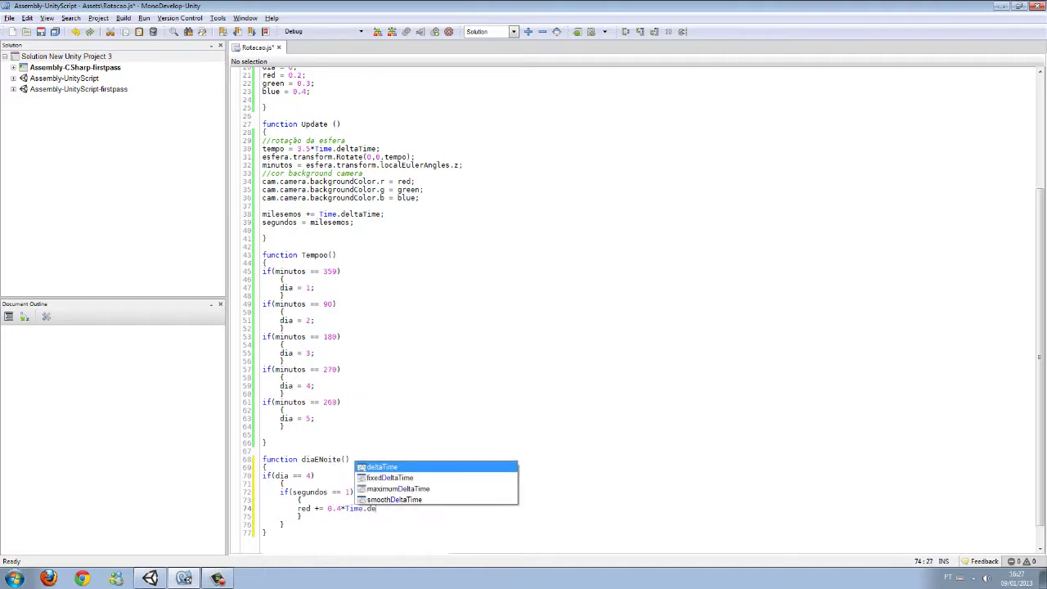
pyautogui.press('Return')
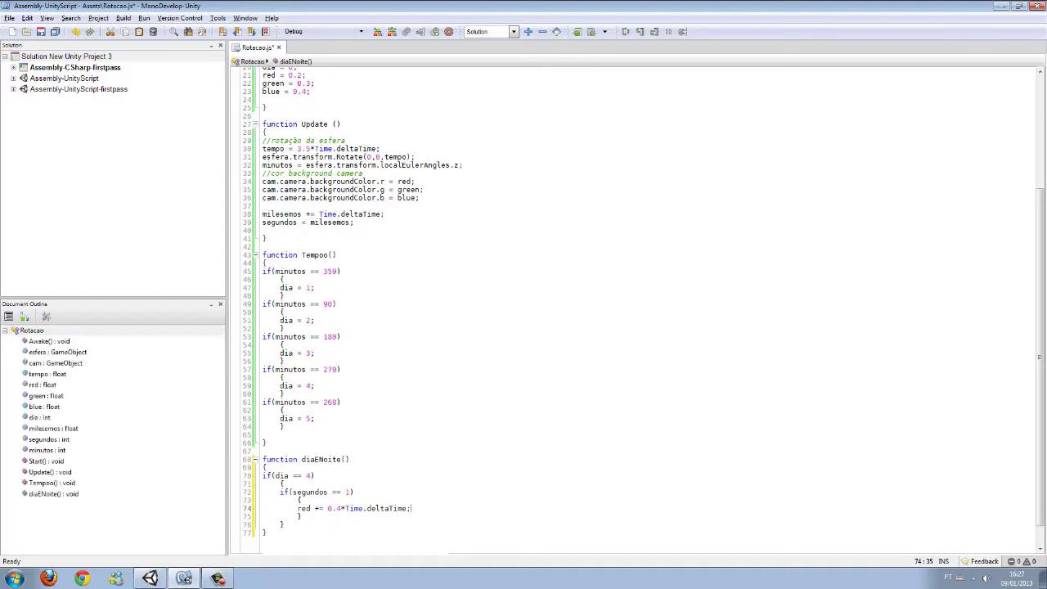
pyautogui.moveTo(411, 509); pyautogui.dragTo(296, 509)
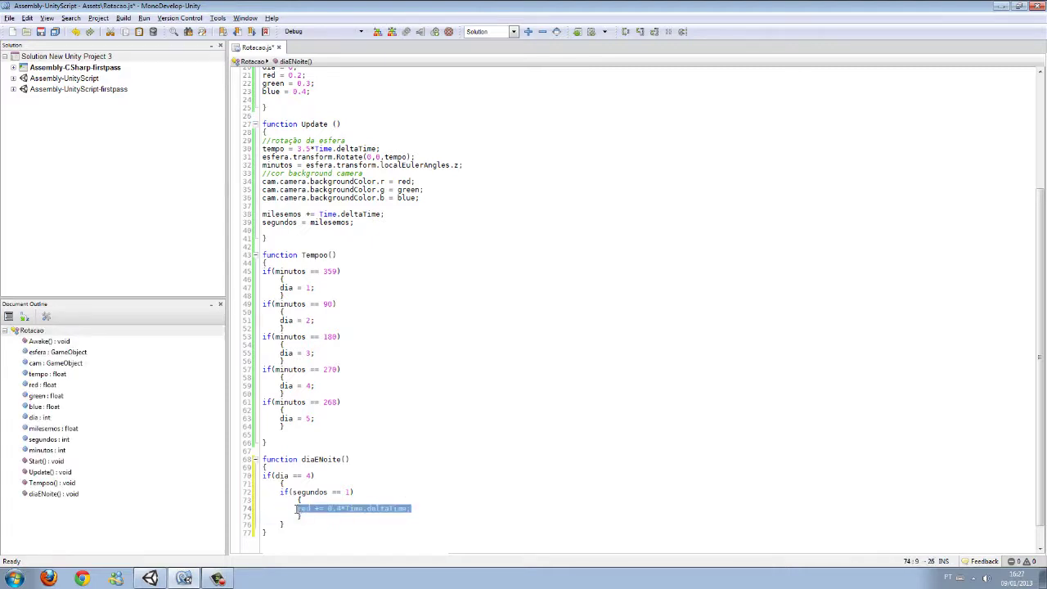
# Duplicate the red increment line as a green increment
pyautogui.hotkey('ctrl', 'c')
pyautogui.click(425, 508)
pyautogui.press('Return')
pyautogui.hotkey('ctrl', 'v')
pyautogui.hotkey('ctrl', 'v')
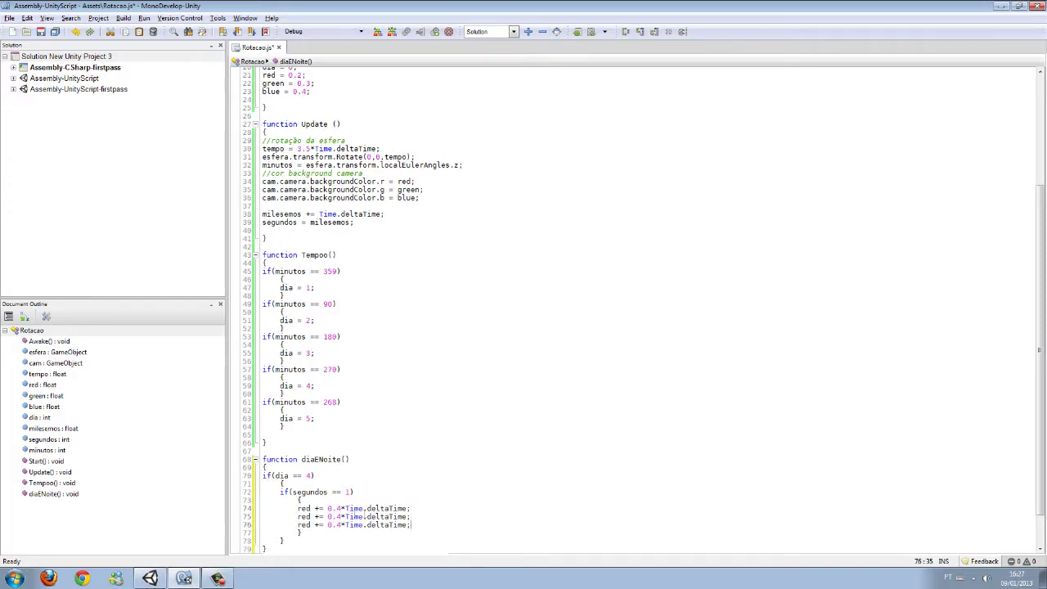
pyautogui.doubleClick(304, 516)
pyautogui.write('green')
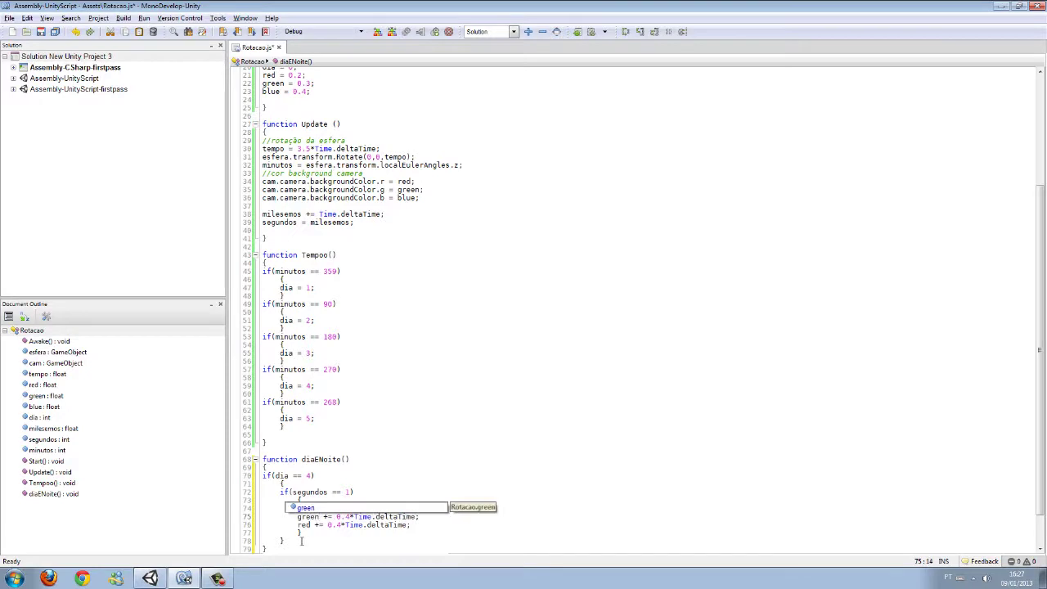
# Turn the third colour line into a blue increment with factor 0.8, and save
pyautogui.doubleClick(303, 525)
pyautogui.write('blue += 0.4*Time.deltaTime;')
pyautogui.click(343, 529)
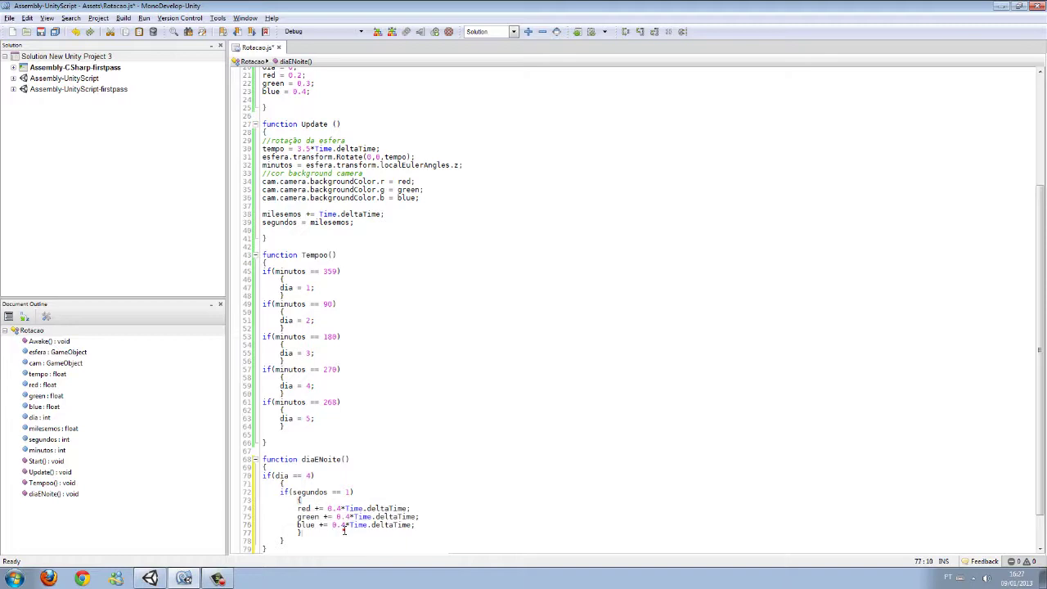
pyautogui.click(349, 516)
pyautogui.click(342, 524)
pyautogui.press('BackSpace')
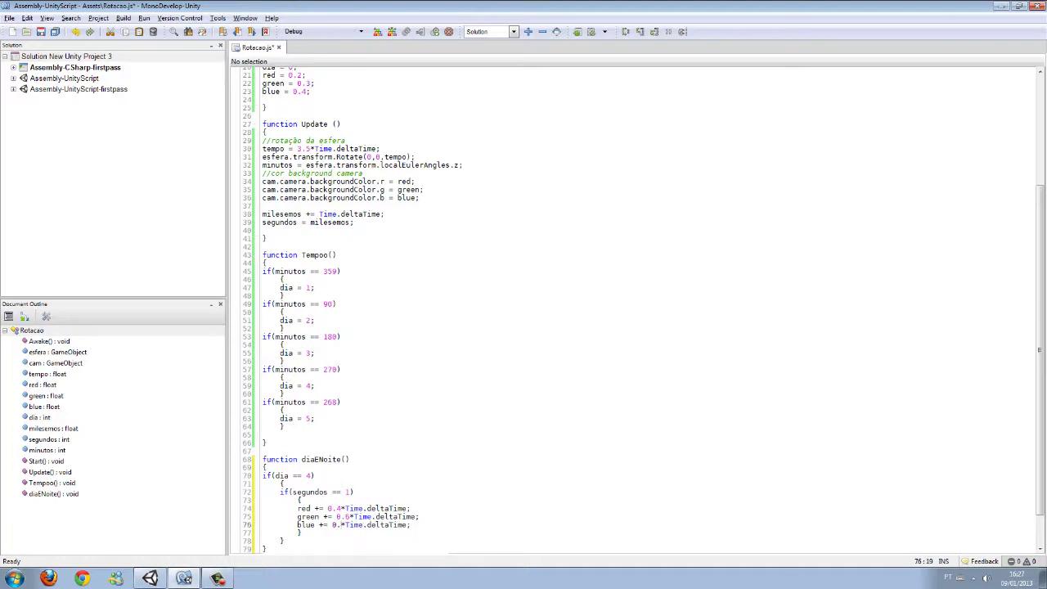
pyautogui.write('8')
pyautogui.hotkey('ctrl', 's')
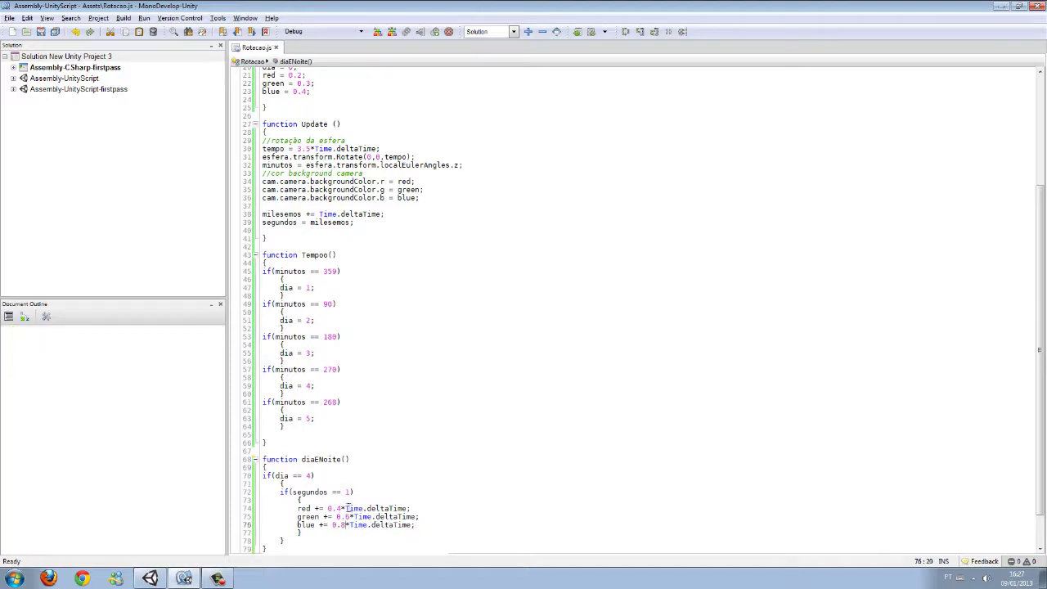
# Add a milesemos = 0 reset after the blue line and save
pyautogui.scroll(-2, 380, 509)
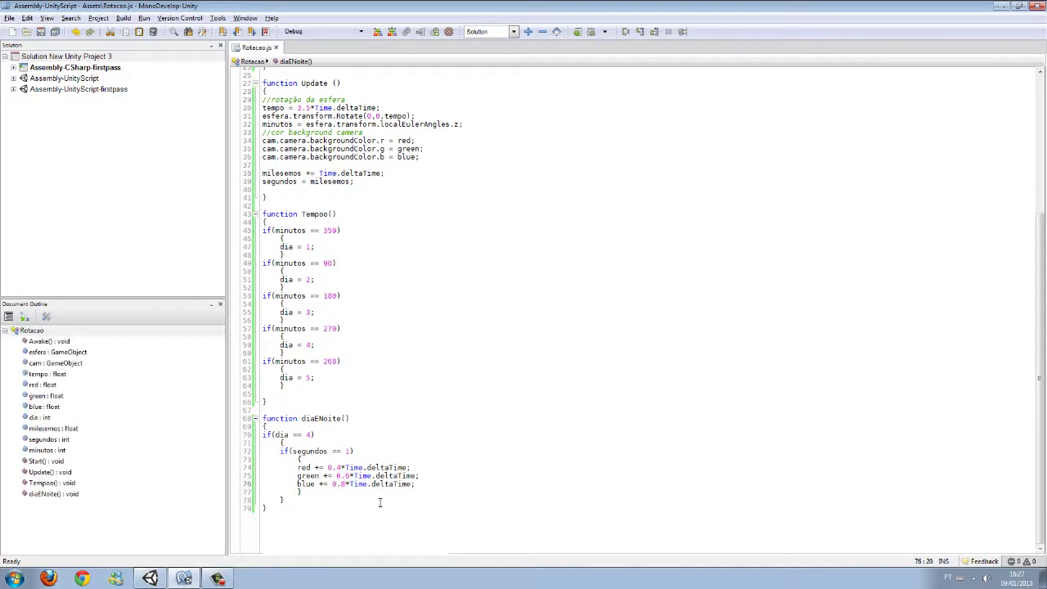
pyautogui.press('Return')
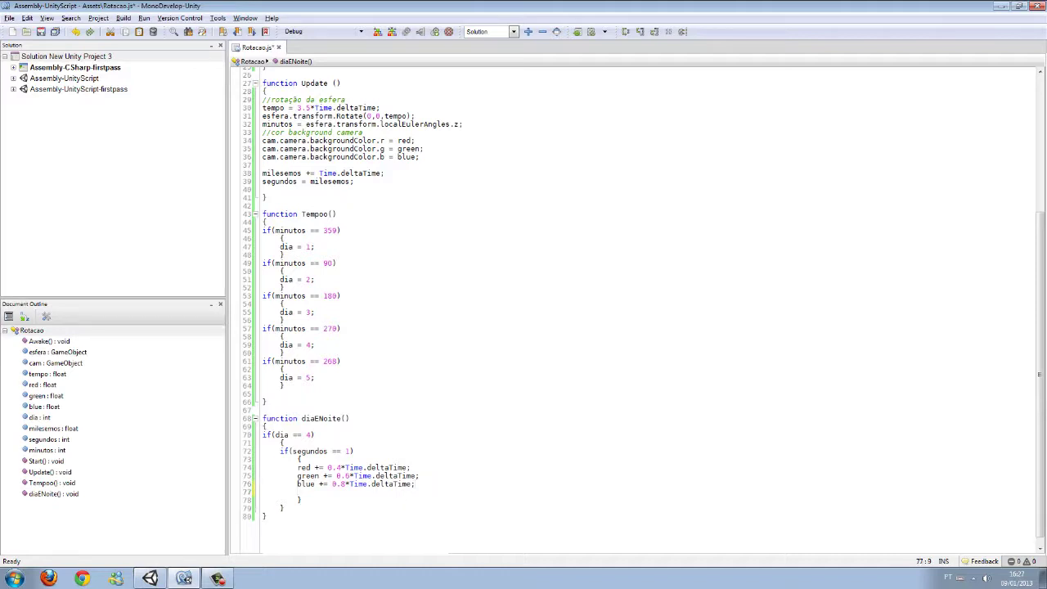
pyautogui.write('milesemos =')
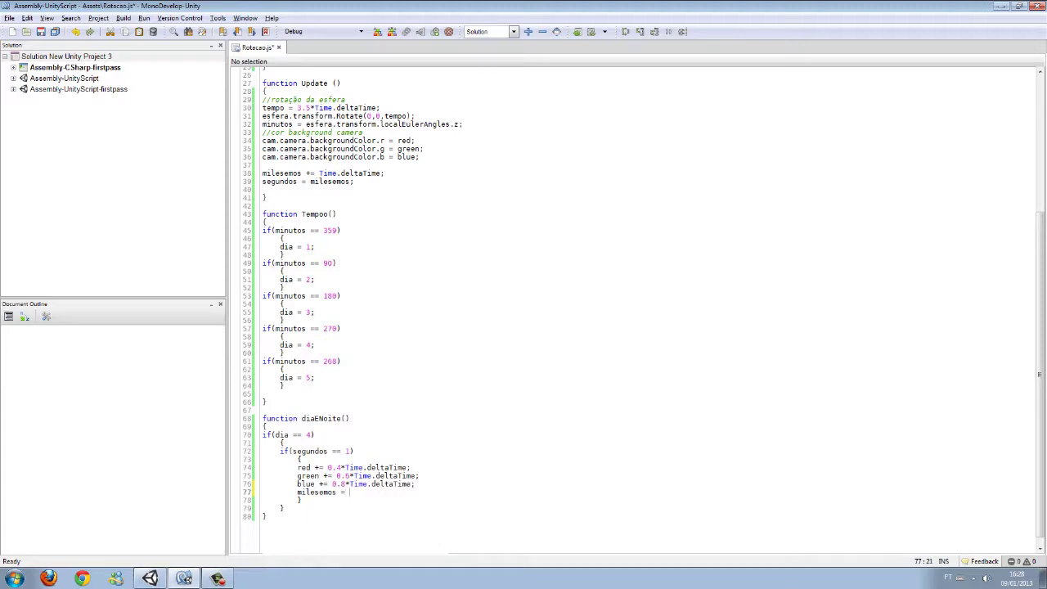
pyautogui.hotkey('ctrl', 's')
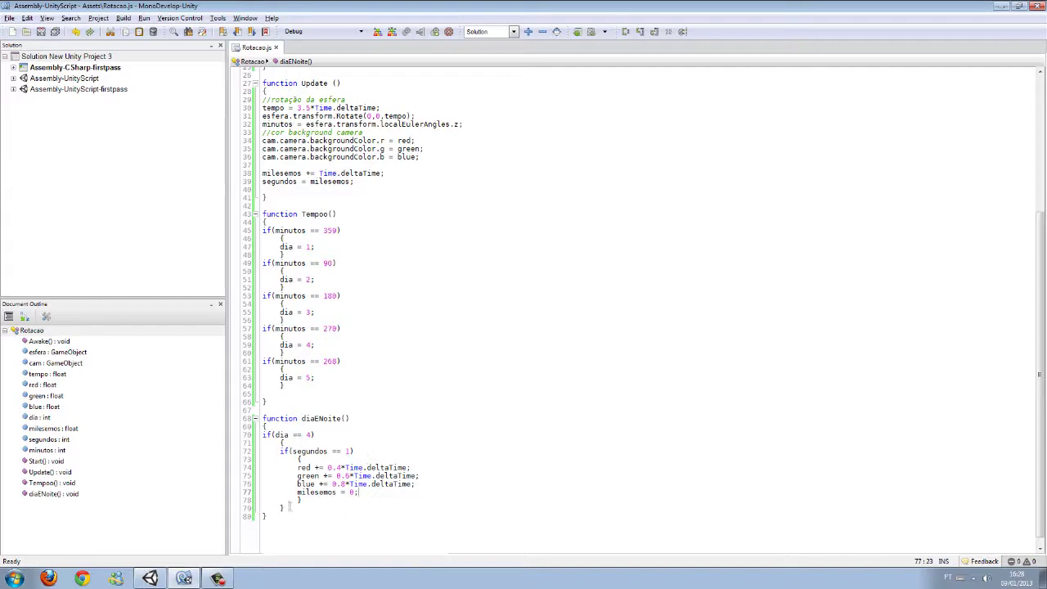
# Copy the whole if(dia == 4) block and open a line below it
pyautogui.moveTo(284, 508); pyautogui.dragTo(247, 436)
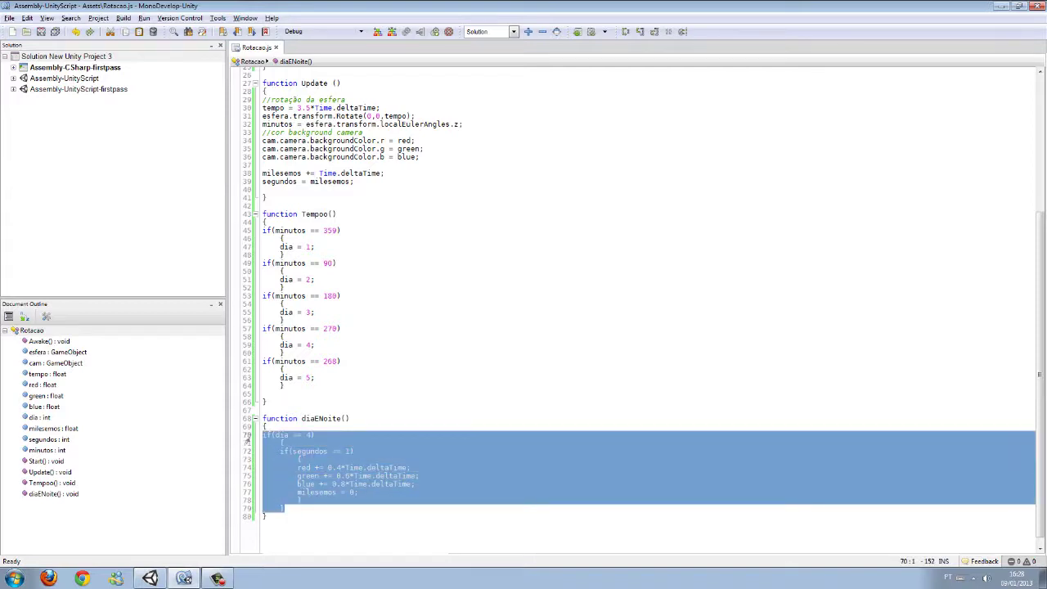
pyautogui.press('Right')
pyautogui.press('Return')
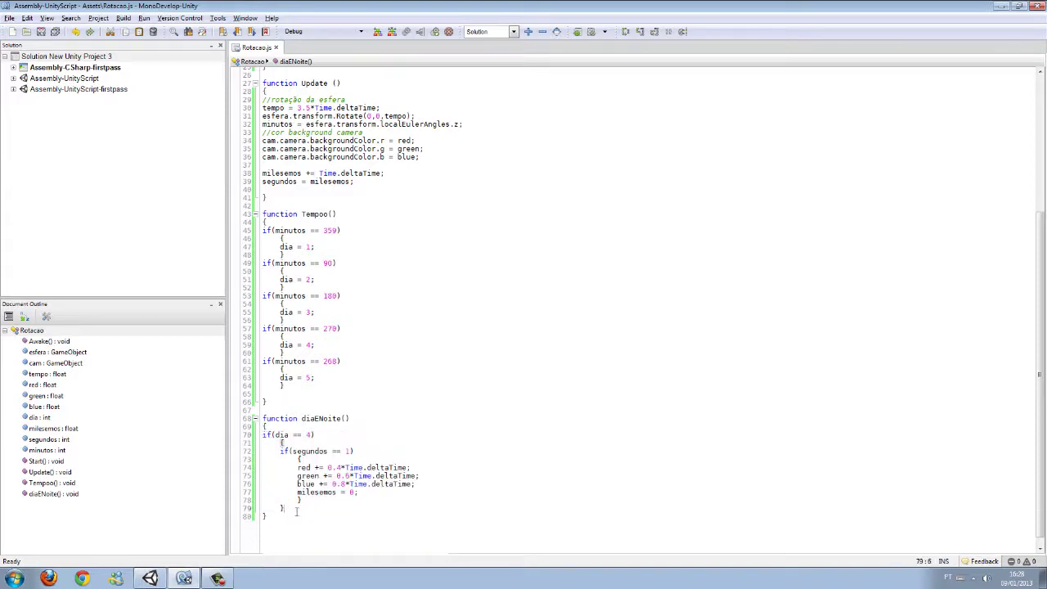
# Paste a copy of the block and make its red and blue lines subtract
pyautogui.hotkey('ctrl', 'v')
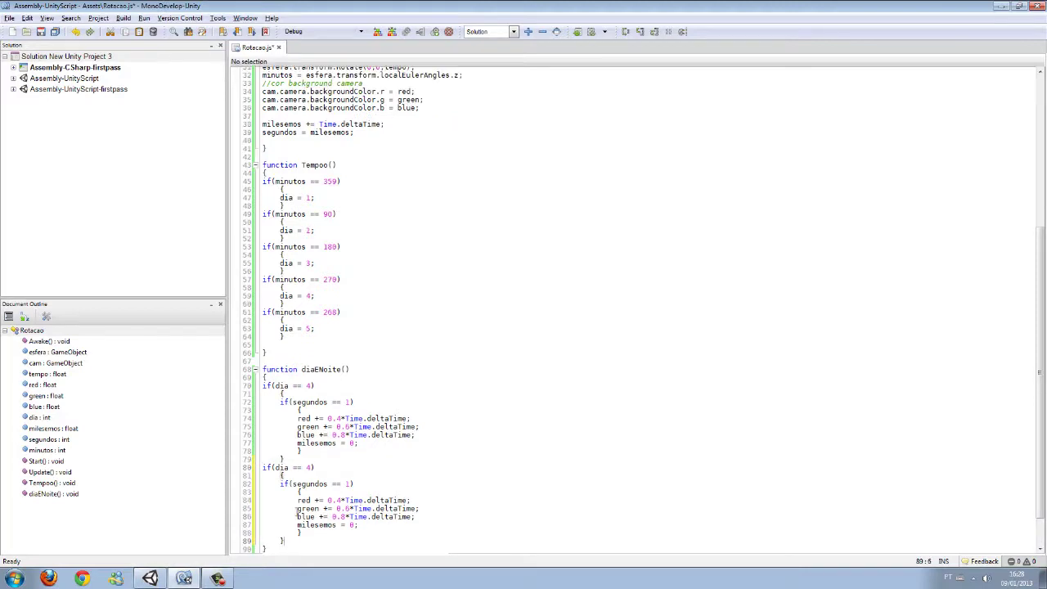
pyautogui.click(313, 466)
pyautogui.click(320, 499)
pyautogui.write('-')
pyautogui.click(325, 516)
pyautogui.press('BackSpace')
pyautogui.write('-')
pyautogui.scroll(-2, 310, 499)
# Paste another copy and switch its red and green lines to -=
pyautogui.click(293, 499)
pyautogui.press('Return')
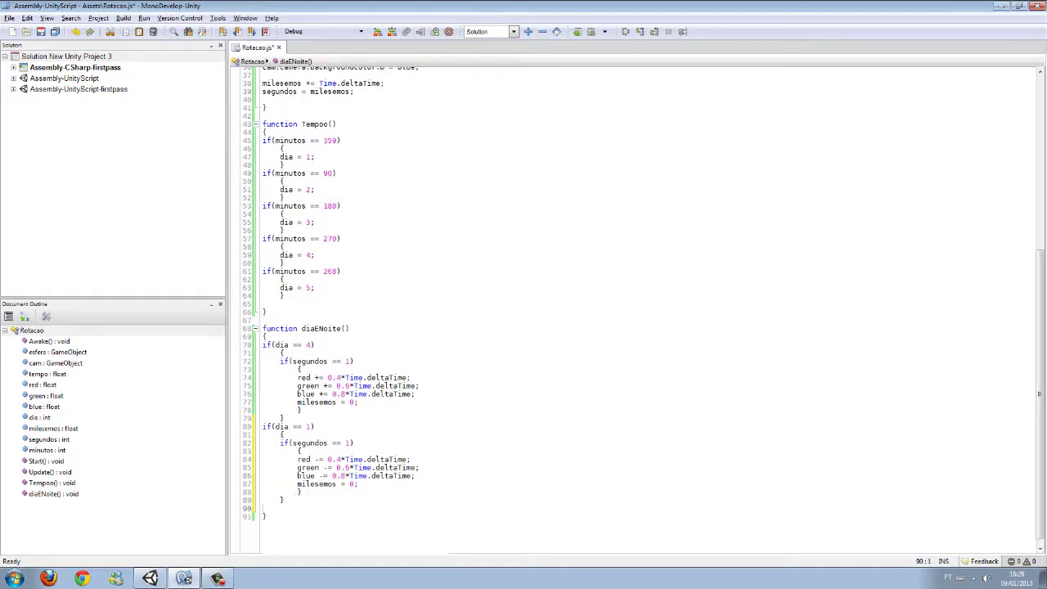
pyautogui.hotkey('ctrl', 'v')
pyautogui.click(324, 466)
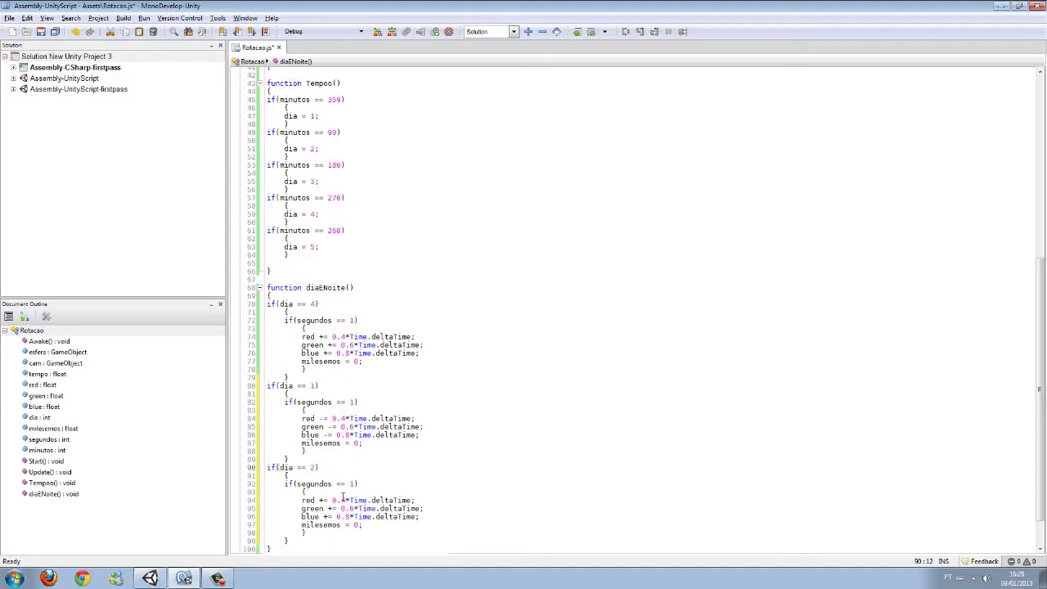
pyautogui.click(327, 499)
pyautogui.press('BackSpace')
pyautogui.write('-')
pyautogui.click(335, 508)
pyautogui.press('BackSpace')
pyautogui.write('-')
pyautogui.scroll(-2, 335, 489)
# Paste a fourth copy and change its day number from 4
pyautogui.click(312, 500)
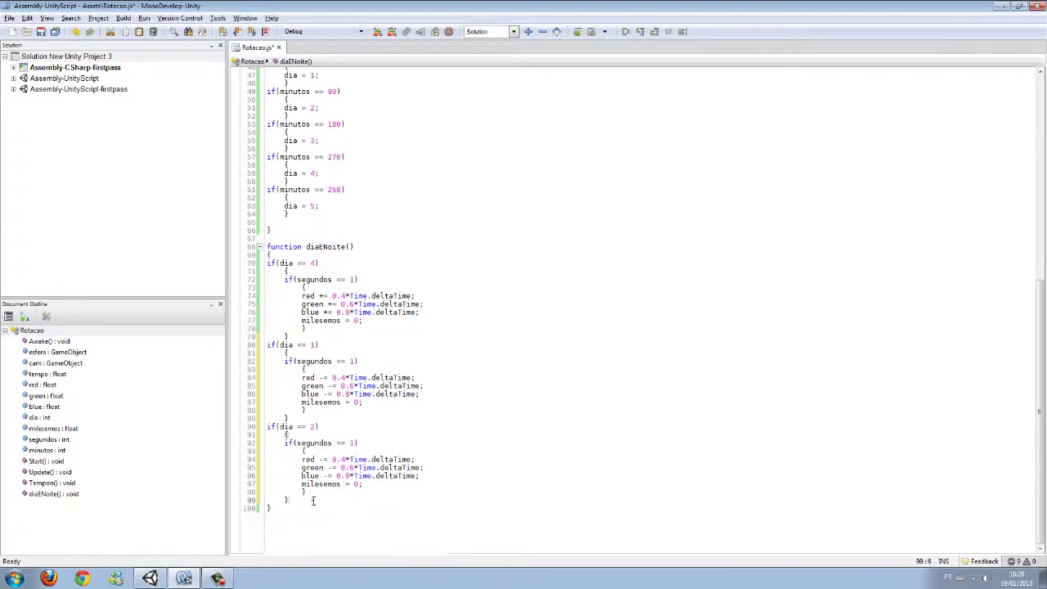
pyautogui.hotkey('ctrl', 'v')
pyautogui.click(313, 467)
pyautogui.press('BackSpace')
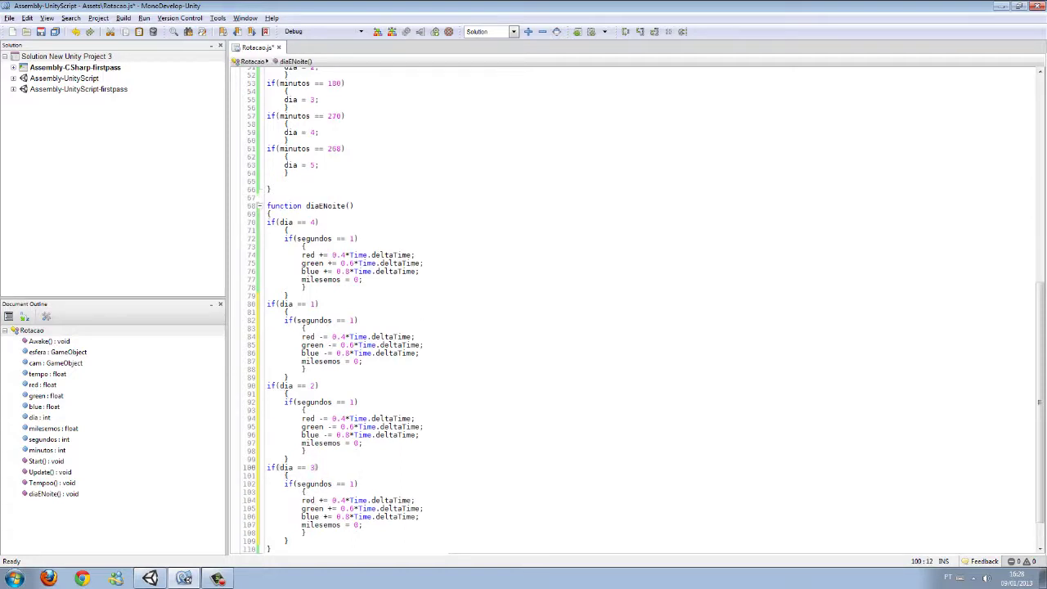
pyautogui.scroll(-2, 357, 475)
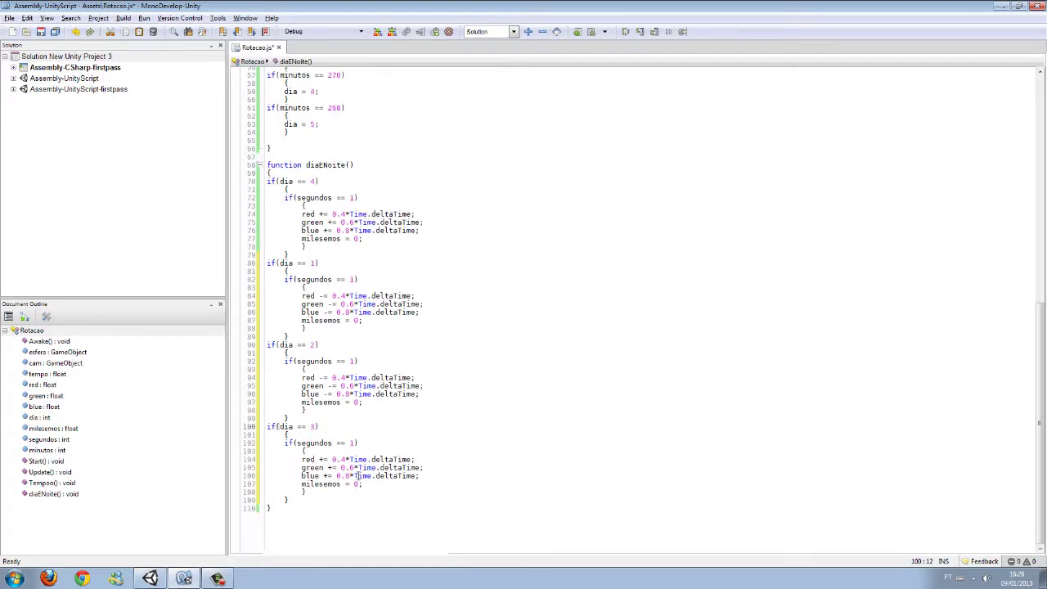
pyautogui.click(324, 458)
# Paste a fifth copy for dia 5 and delete its inner segundos check
pyautogui.click(295, 500)
pyautogui.press('Return')
pyautogui.hotkey('ctrl', 'v')
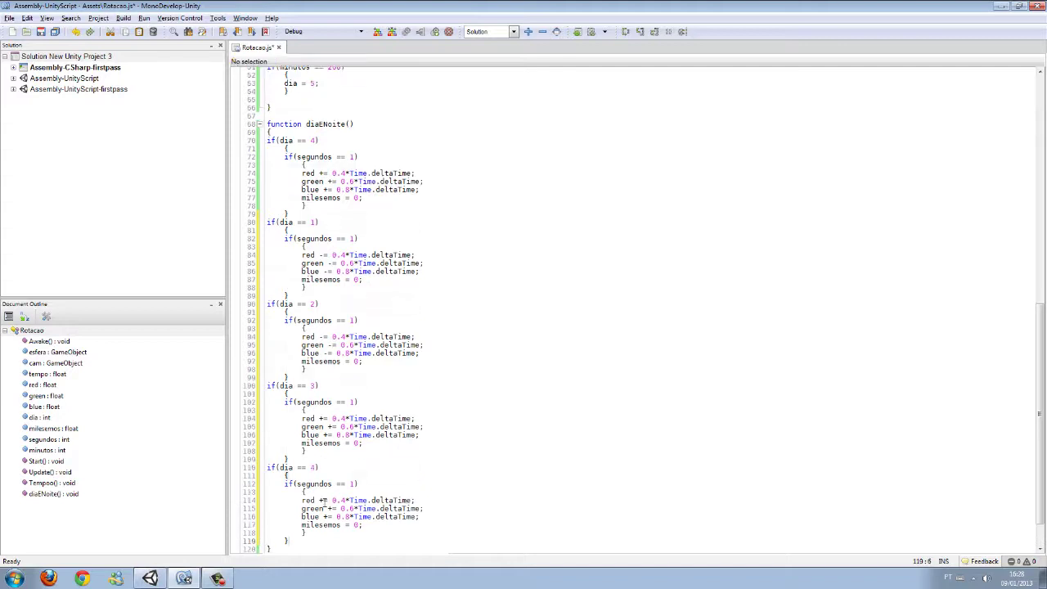
pyautogui.click(318, 467)
pyautogui.write('5')
pyautogui.moveTo(372, 524); pyautogui.dragTo(304, 500)
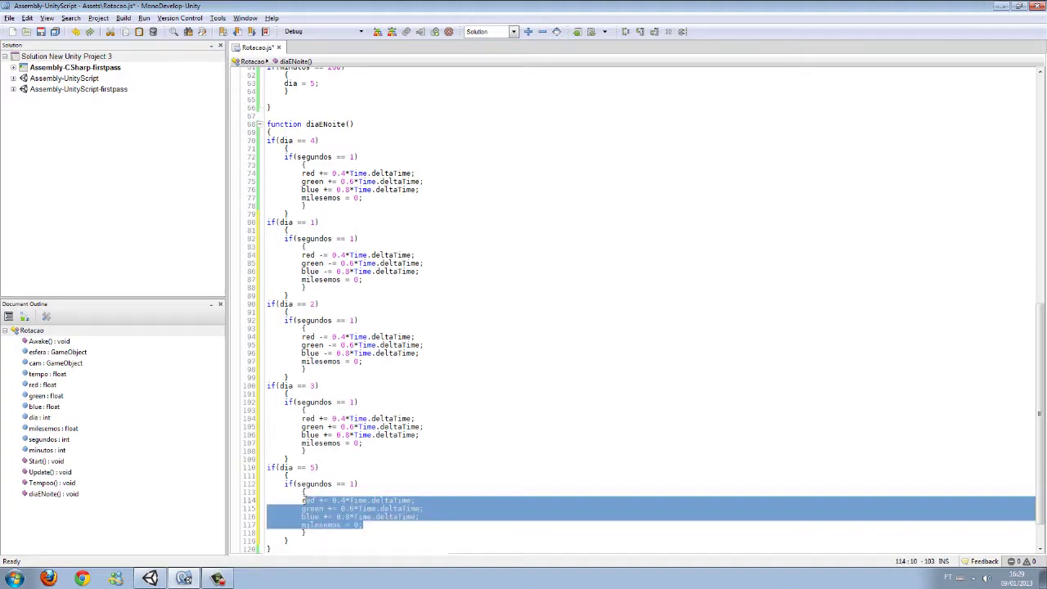
pyautogui.moveTo(305, 532); pyautogui.dragTo(285, 484)
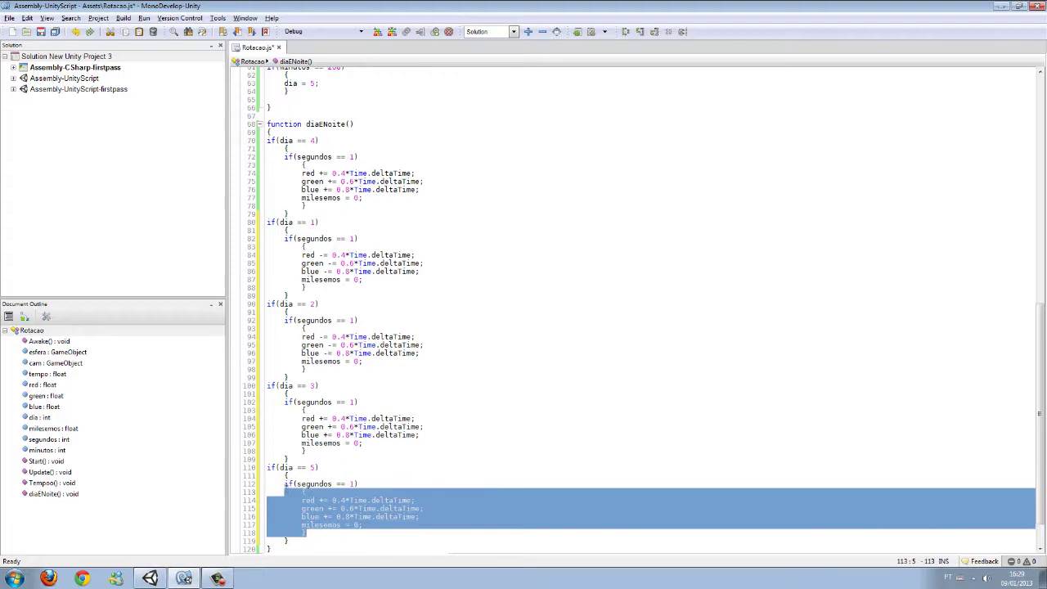
pyautogui.press('Delete')
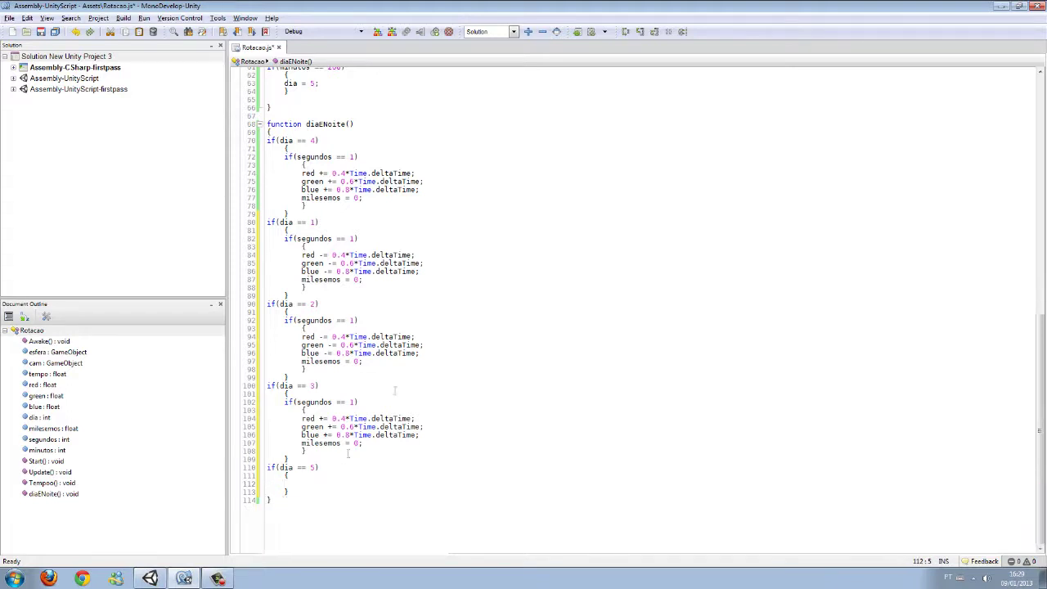
# Copy the starting red, green, blue values from Start() into the dia 5 block
pyautogui.scroll(8, 395, 391)
pyautogui.scroll(6, 368, 327)
pyautogui.scroll(6, 343, 278)
pyautogui.click(327, 253)
pyautogui.moveTo(327, 252); pyautogui.dragTo(266, 235)
pyautogui.hotkey('ctrl', 'c')
pyautogui.scroll(-6, 413, 343)
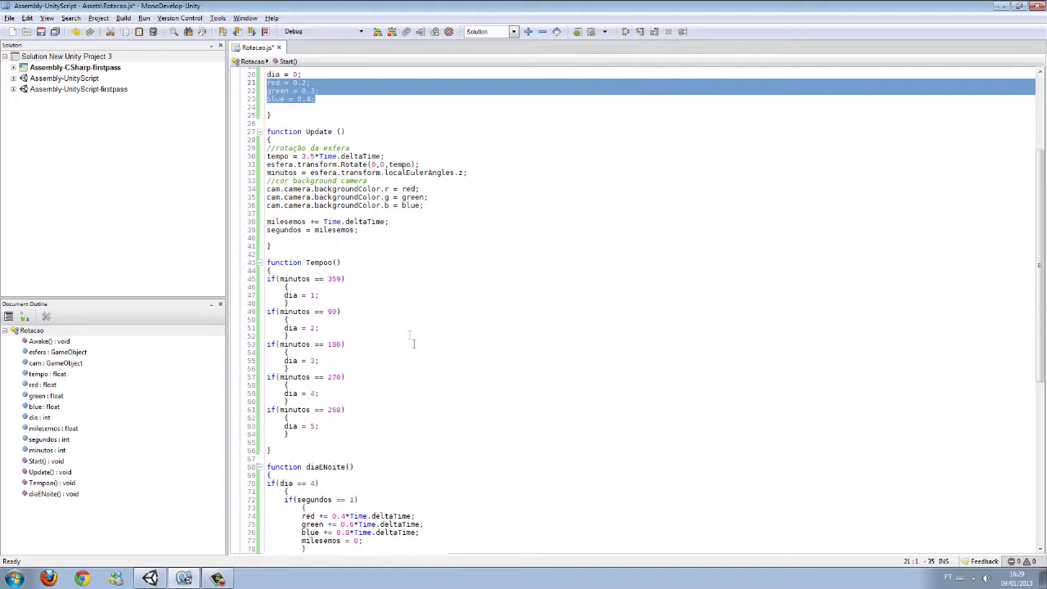
pyautogui.scroll(-14, 413, 344)
pyautogui.click(297, 487)
pyautogui.press('Return')
pyautogui.hotkey('ctrl', 'v')
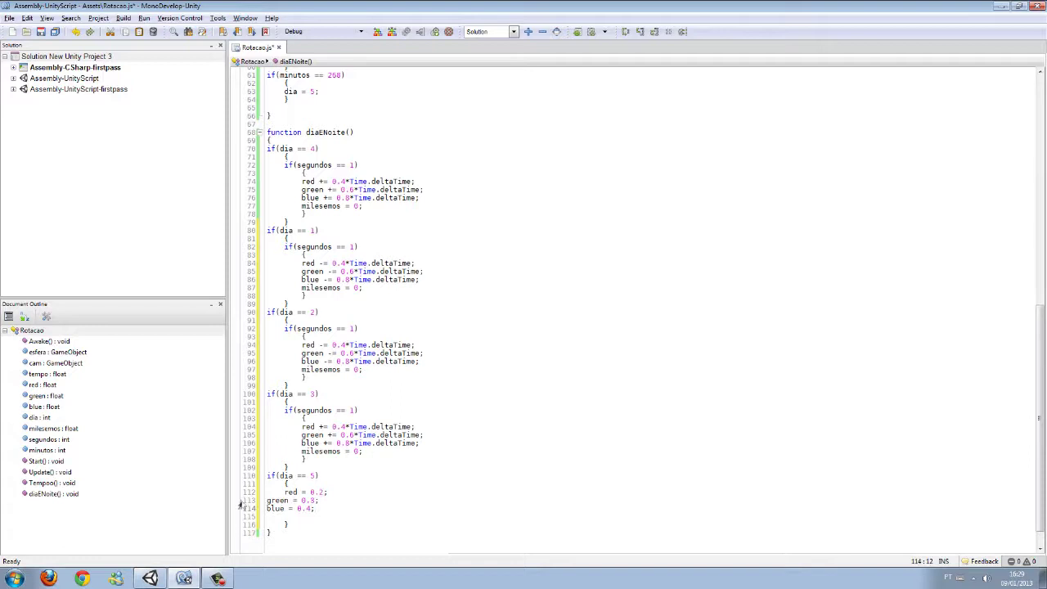
# Indent the pasted red, green and blue lines inside the dia 5 block
pyautogui.click(269, 501)
pyautogui.press('Tab')
pyautogui.click(267, 507)
pyautogui.press('Tab')
pyautogui.press('Tab')
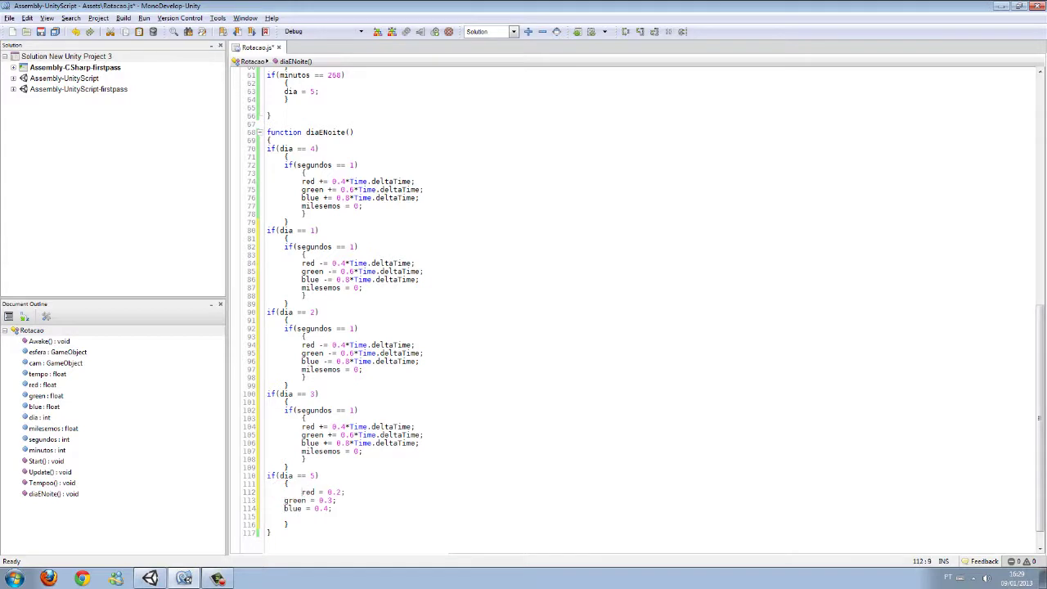
pyautogui.press('Tab')
pyautogui.click(284, 507)
pyautogui.press('Tab')
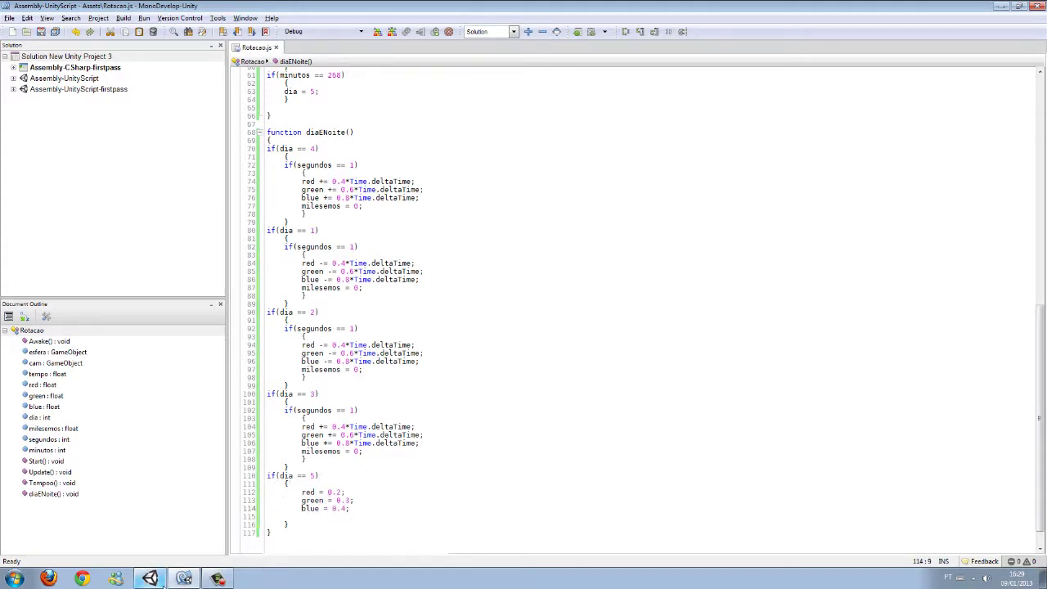
# Call Tempoo() and diaENoite() in Update, save, and return to Unity
pyautogui.scroll(15, 331, 309)
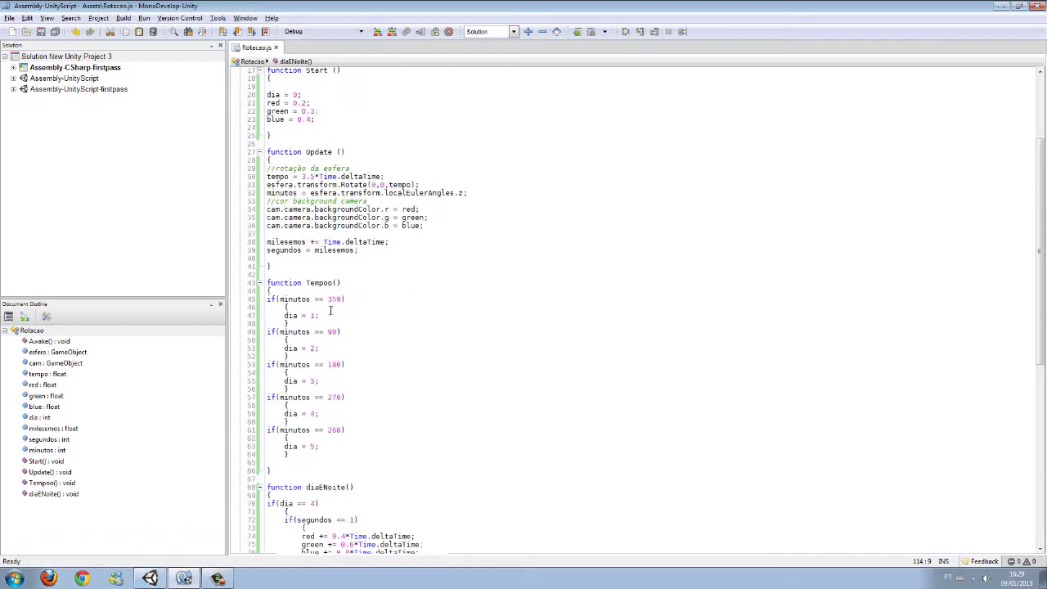
pyautogui.click(371, 252)
pyautogui.press('Return')
pyautogui.press('Return')
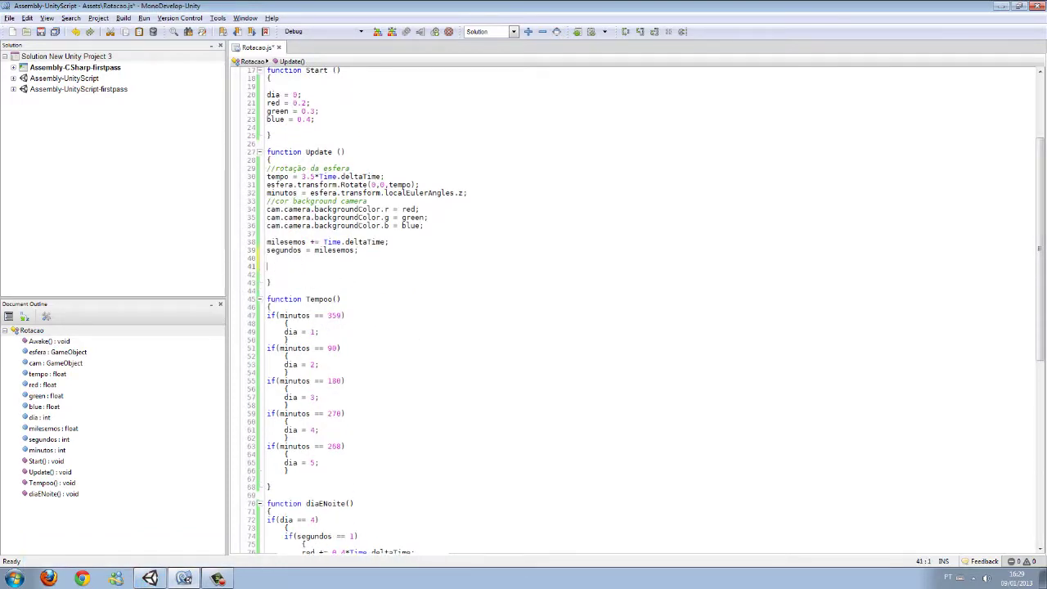
pyautogui.write('Tempoo')
pyautogui.write('();')
pyautogui.press('Return')
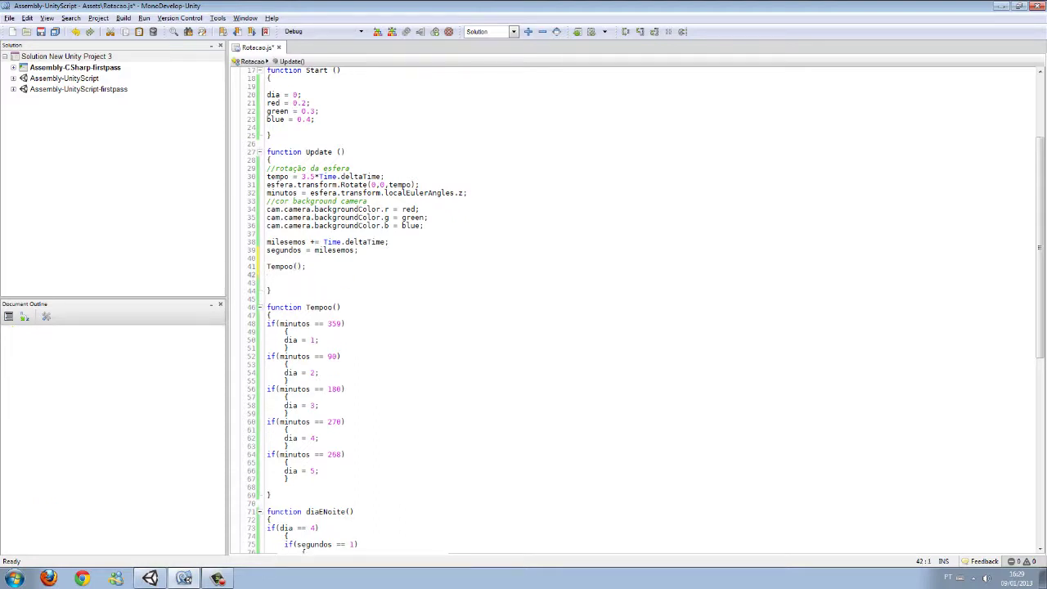
pyautogui.write('diaENoite();')
pyautogui.hotkey('ctrl', 's')
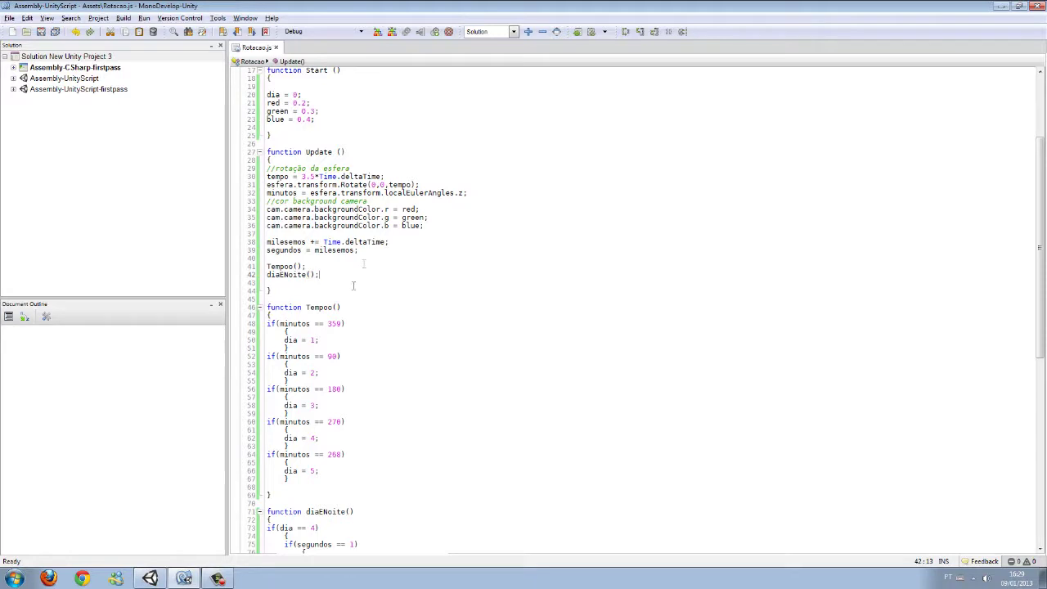
pyautogui.click(150, 579)
pyautogui.click(149, 579)
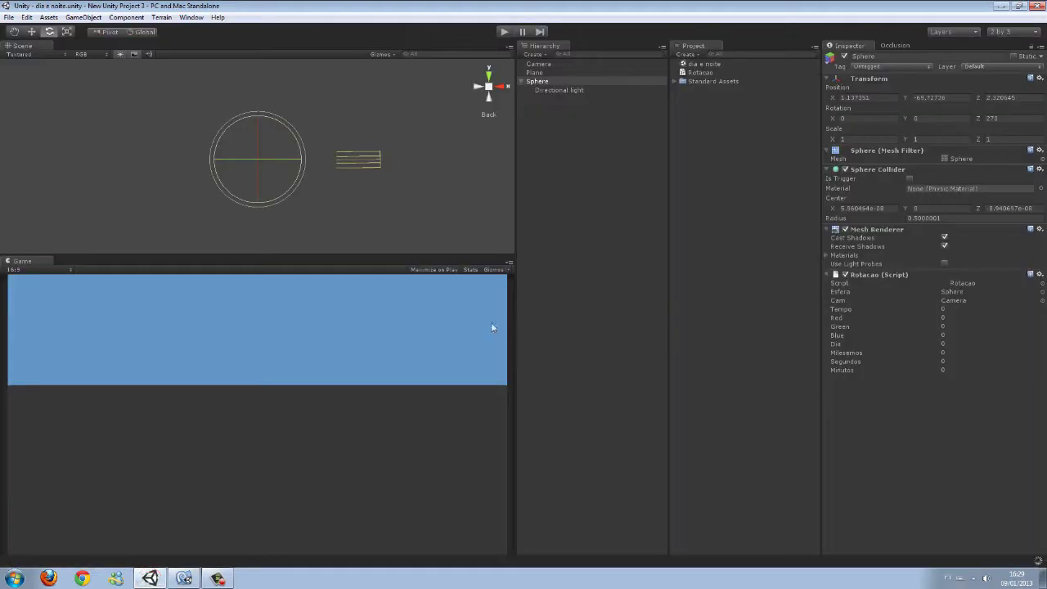
# Run and stop a play-mode test of the sky tint, then return to Rotacao.js
pyautogui.click(504, 33)
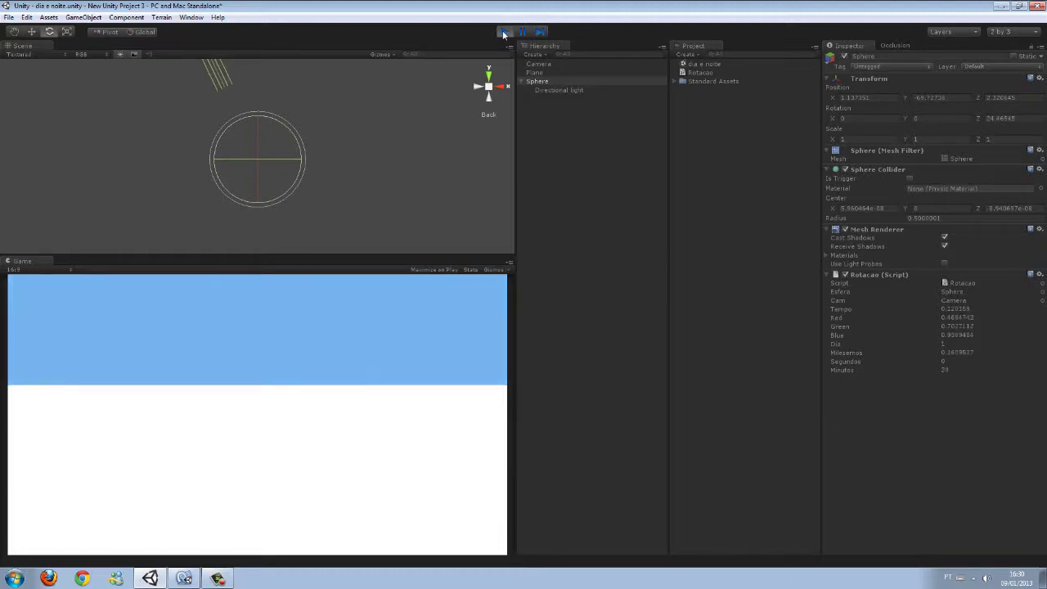
pyautogui.click(503, 34)
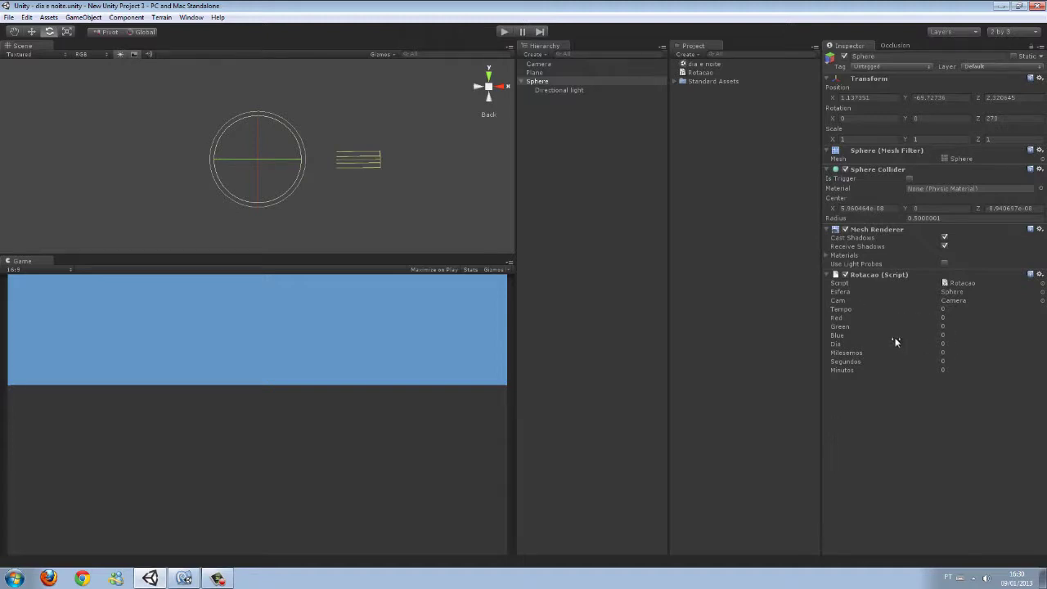
pyautogui.click(218, 578)
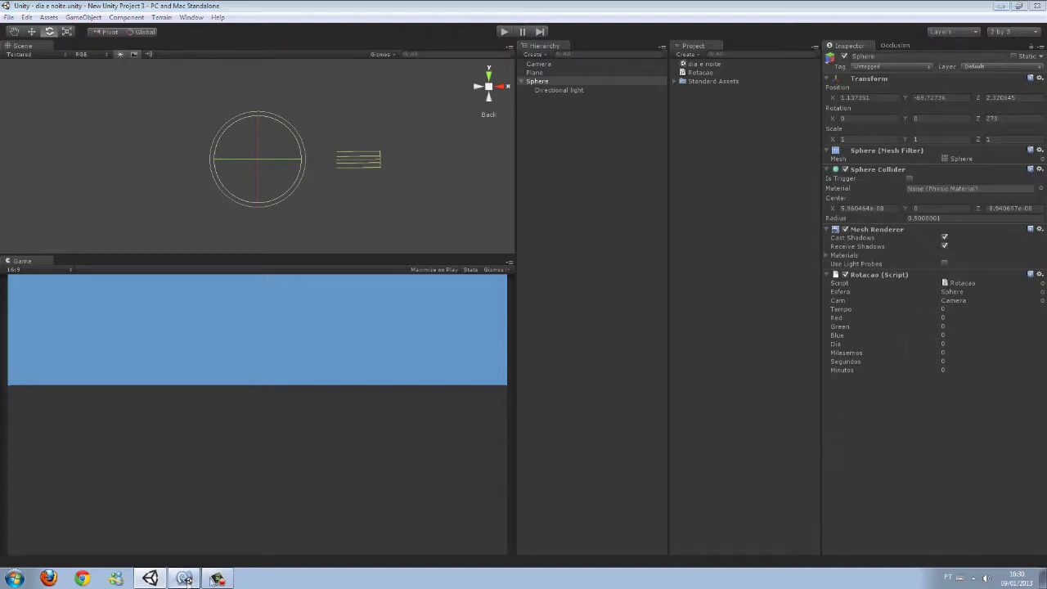
pyautogui.scroll(5, 491, 252)
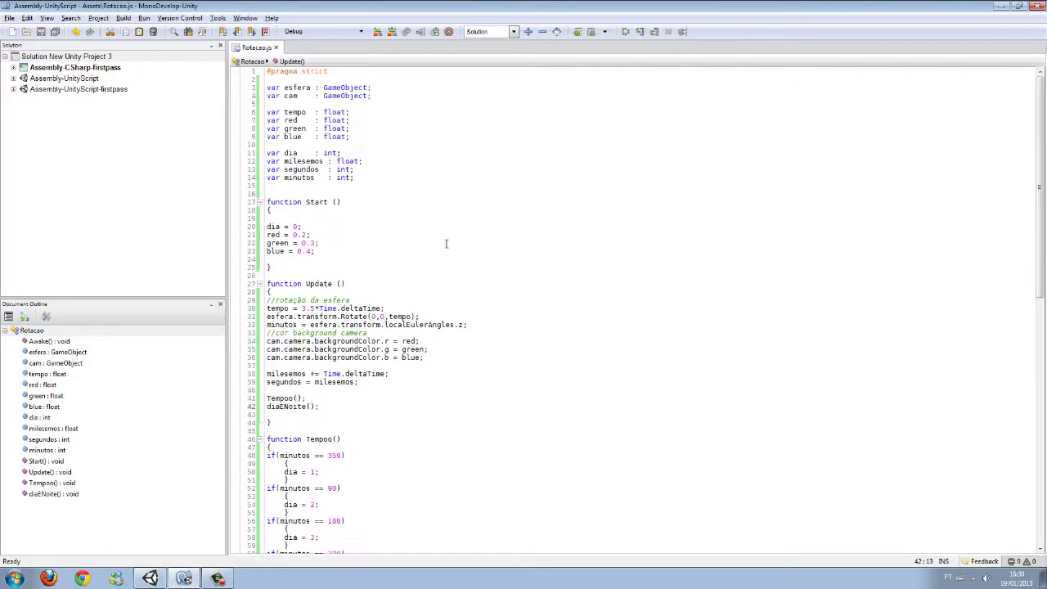
pyautogui.scroll(-4, 442, 241)
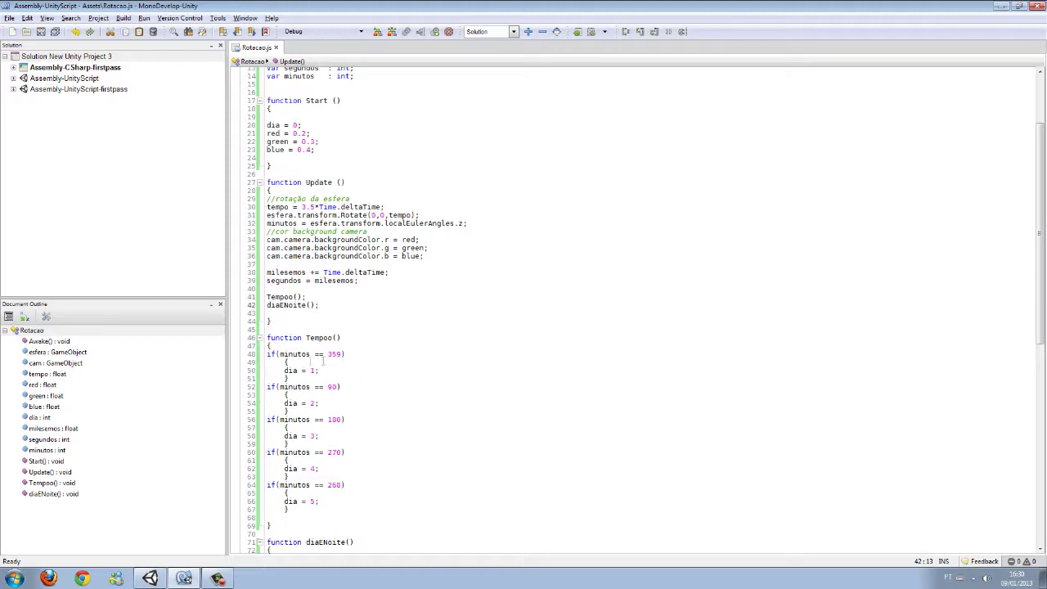
pyautogui.scroll(-6, 323, 361)
pyautogui.scroll(-2, 323, 368)
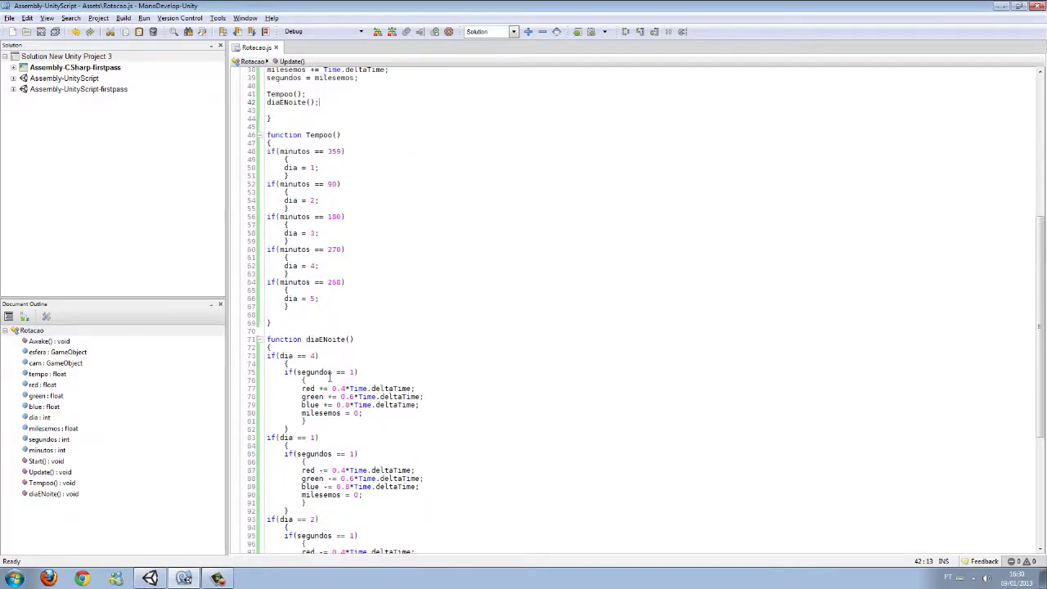
pyautogui.scroll(-8, 308, 353)
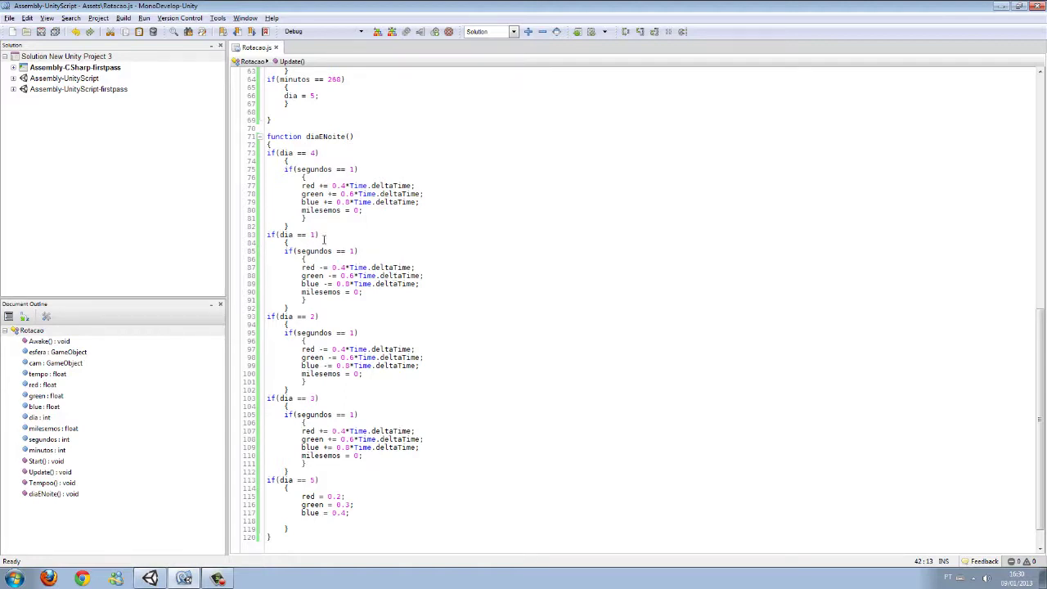
pyautogui.scroll(18, 339, 225)
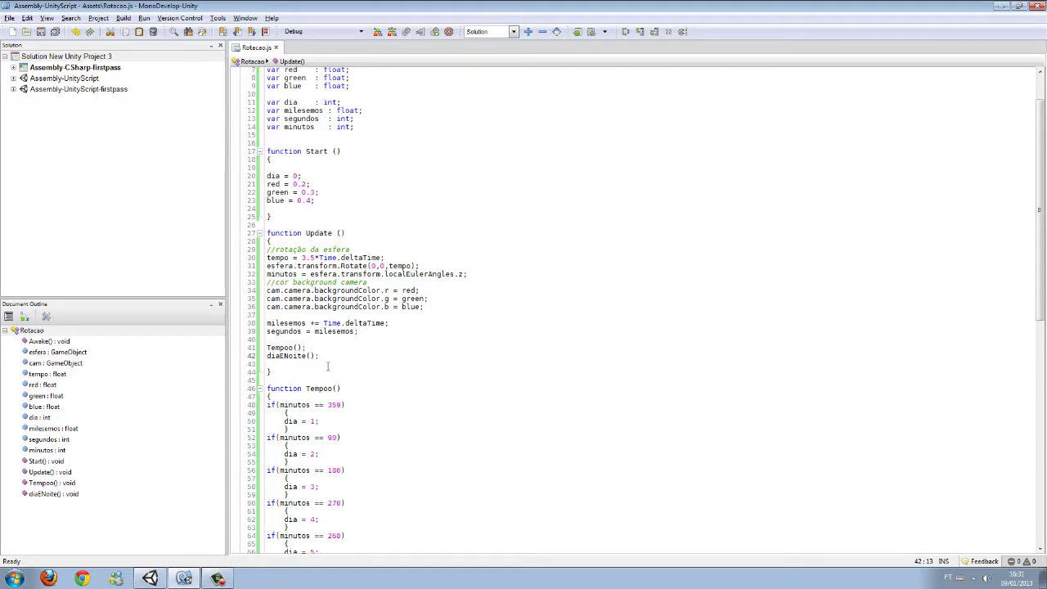
pyautogui.scroll(-10, 327, 433)
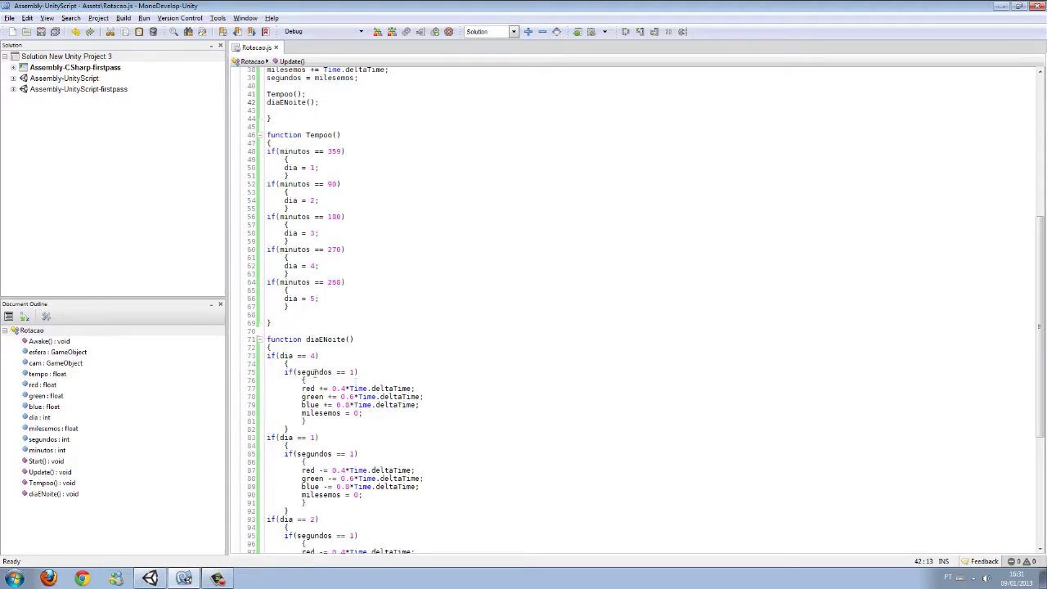
pyautogui.scroll(-8, 315, 372)
pyautogui.scroll(-1, 343, 413)
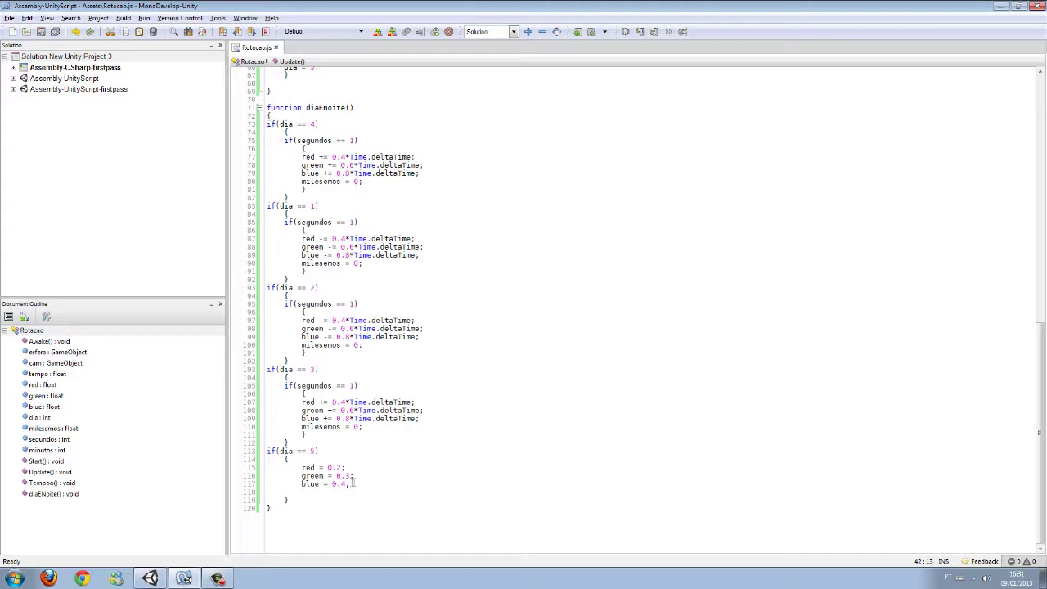
pyautogui.moveTo(351, 485); pyautogui.dragTo(301, 466)
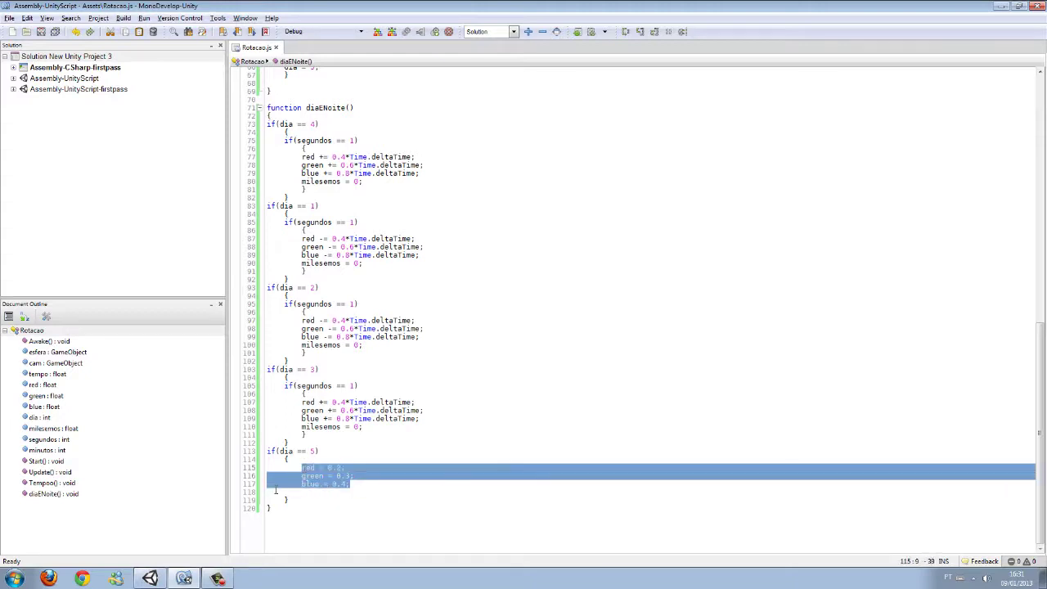
pyautogui.scroll(7, 275, 491)
pyautogui.scroll(7, 286, 482)
pyautogui.scroll(8, 296, 475)
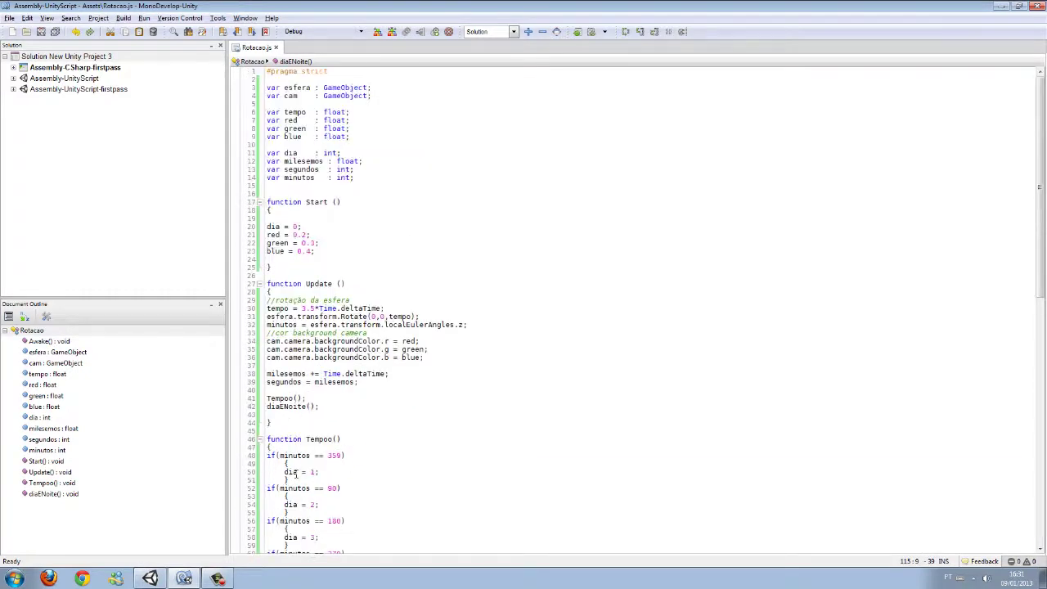
# Back in Unity, drag the Standard Assets First Person Controller into the scene
pyautogui.click(185, 579)
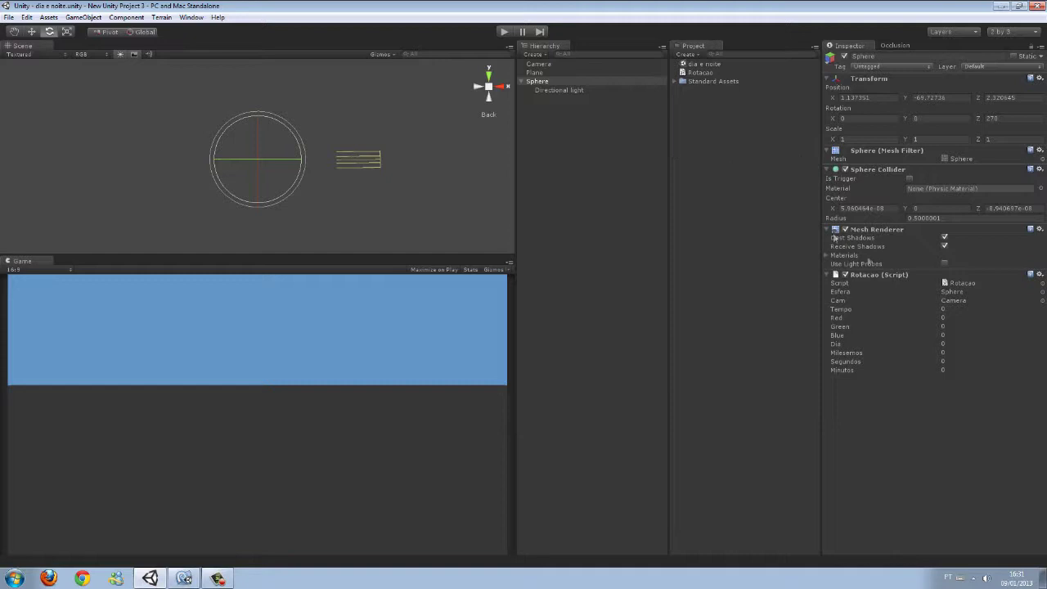
pyautogui.click(682, 82)
pyautogui.click(708, 108)
pyautogui.moveTo(708, 108); pyautogui.dragTo(255, 127)
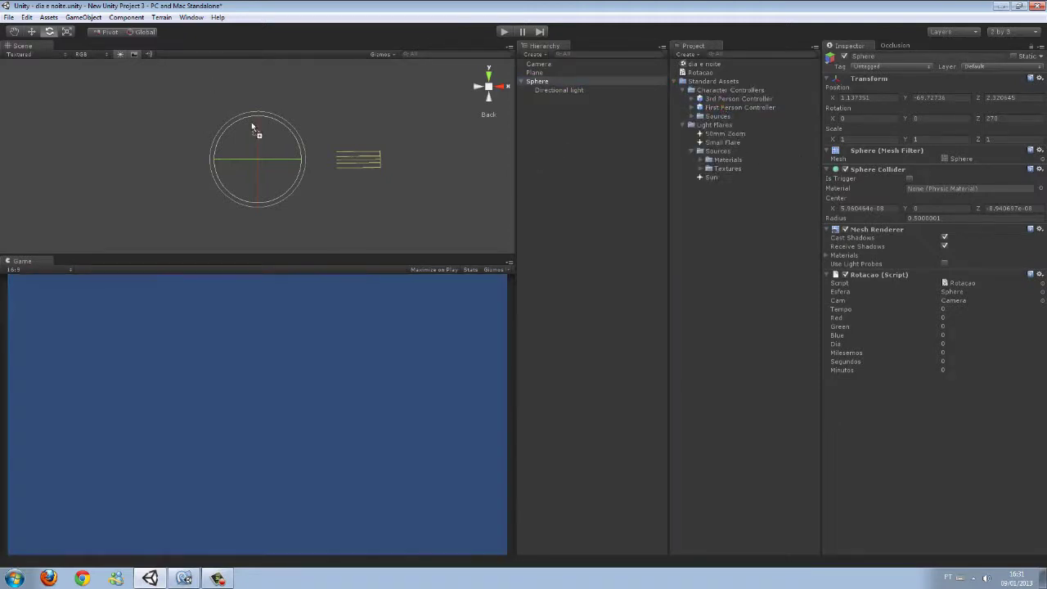
# Assign the controller's Main Camera to the Sphere's Rotacao Cam field and start play mode
pyautogui.click(521, 73)
pyautogui.click(537, 107)
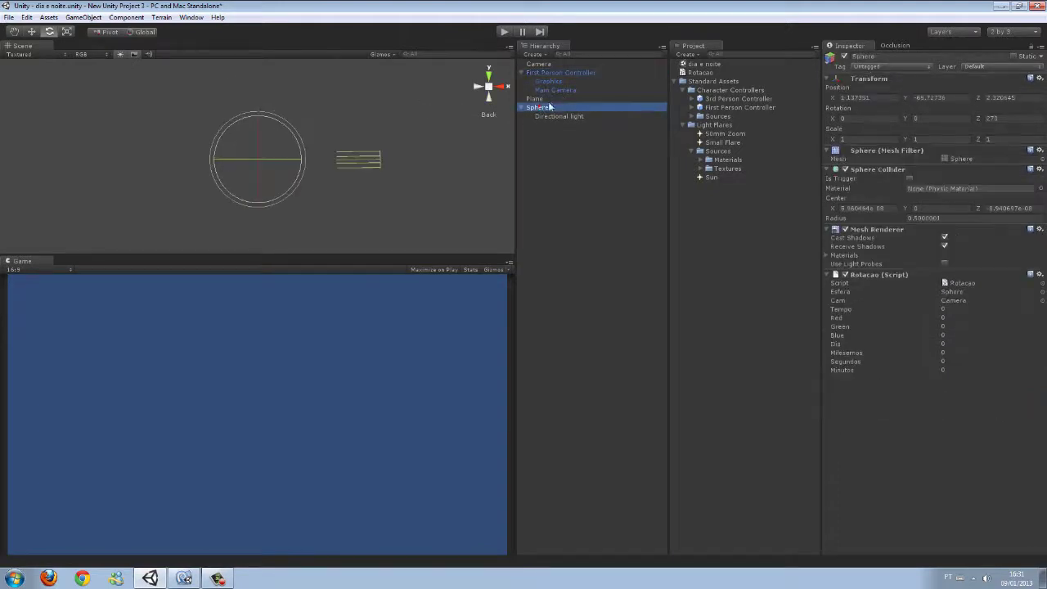
pyautogui.moveTo(978, 321); pyautogui.dragTo(958, 300)
pyautogui.click(505, 31)
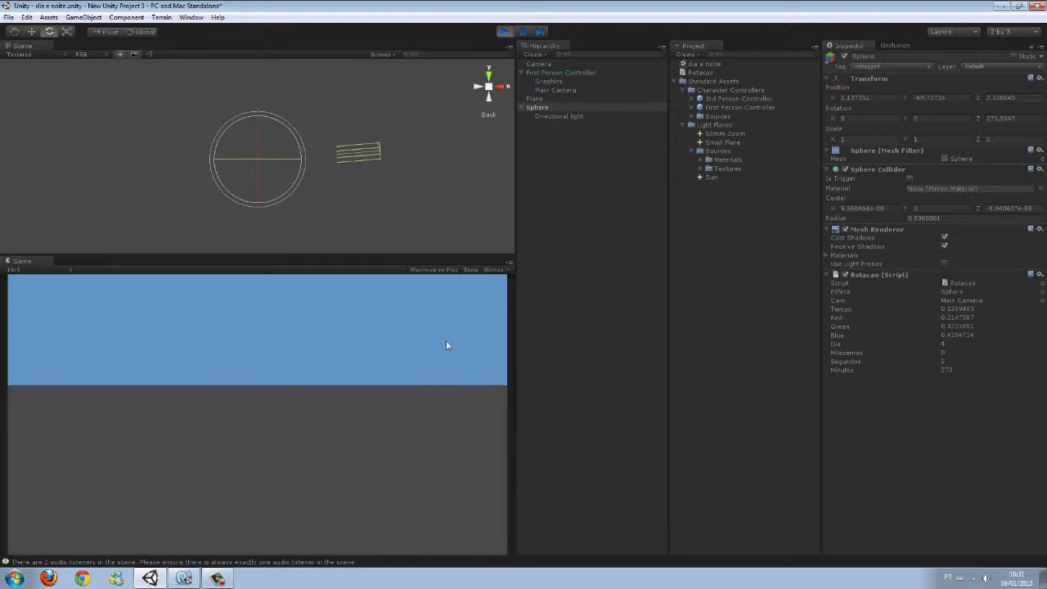
# Stop the game, give Main Camera a Depth of 1, then rerun and stop the play test
pyautogui.click(504, 32)
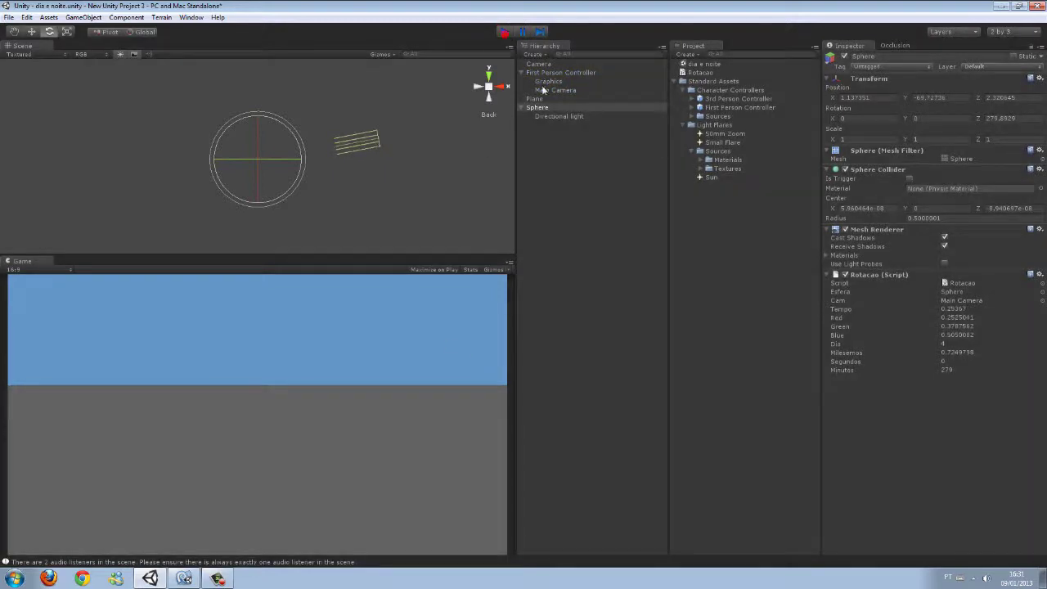
pyautogui.click(552, 89)
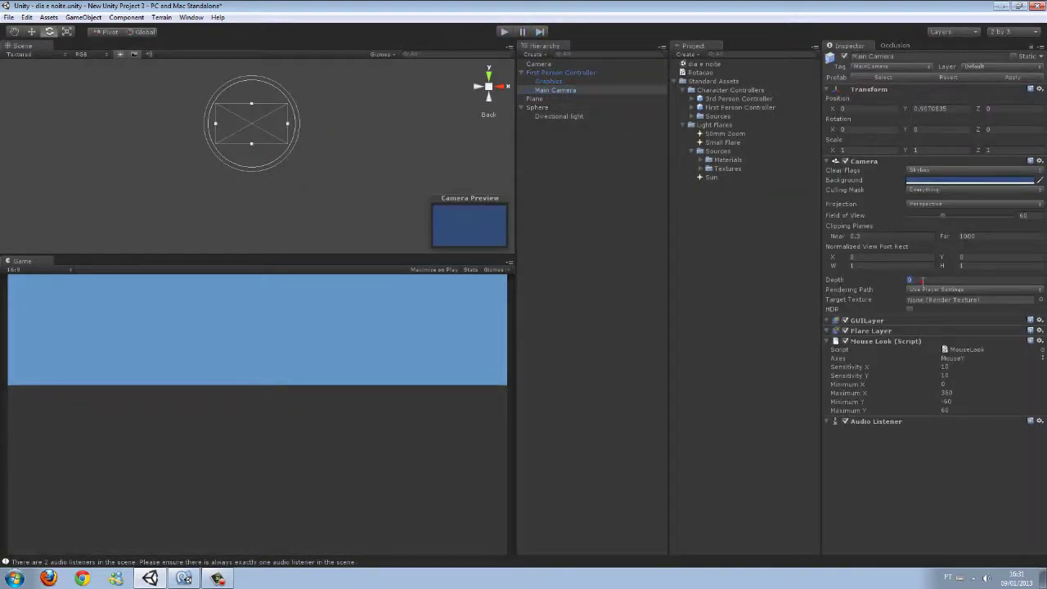
pyautogui.write('1')
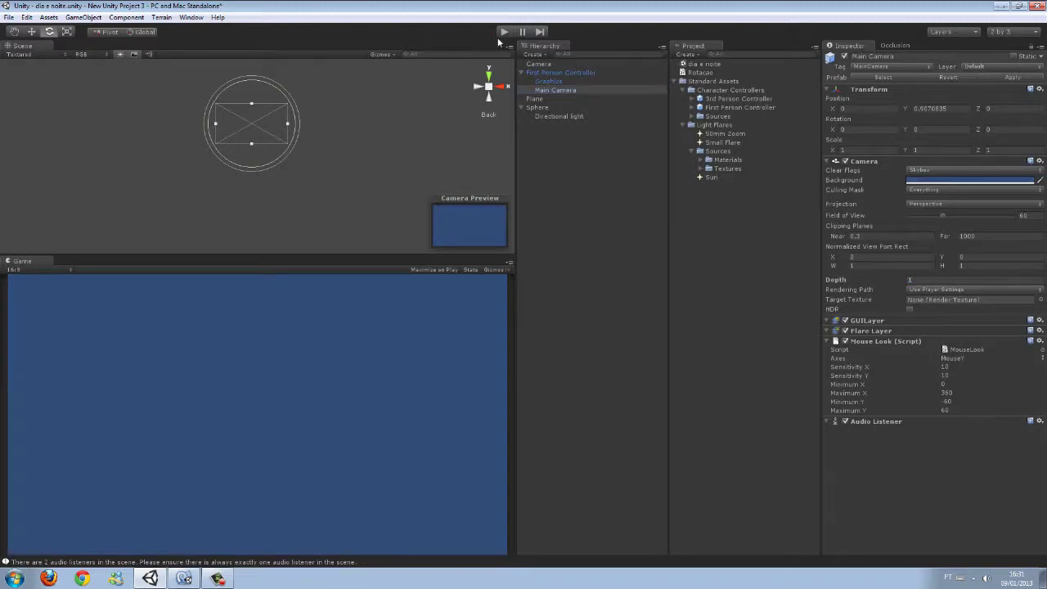
pyautogui.click(502, 33)
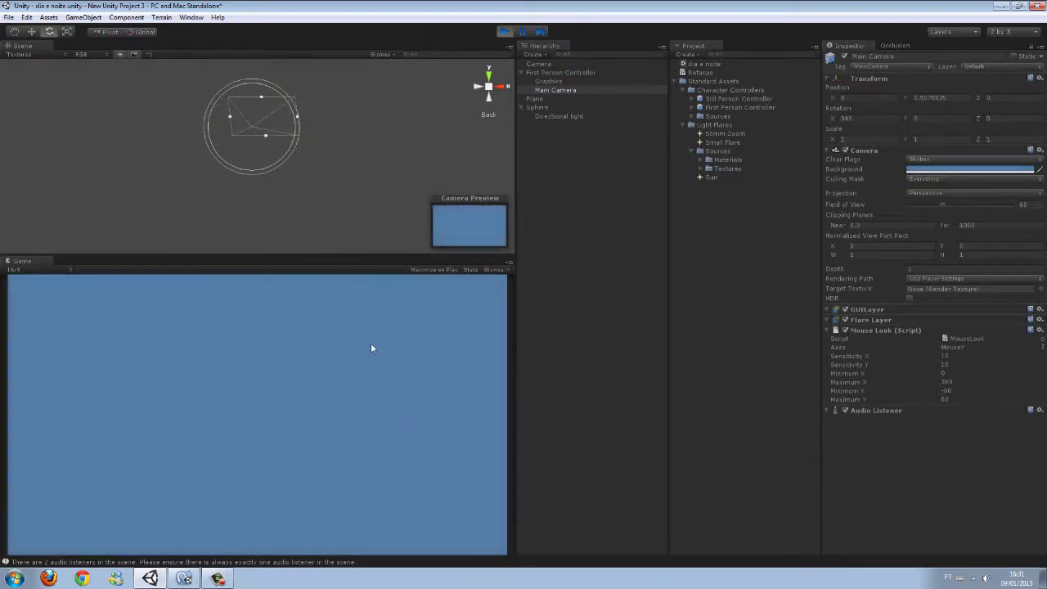
pyautogui.click(509, 31)
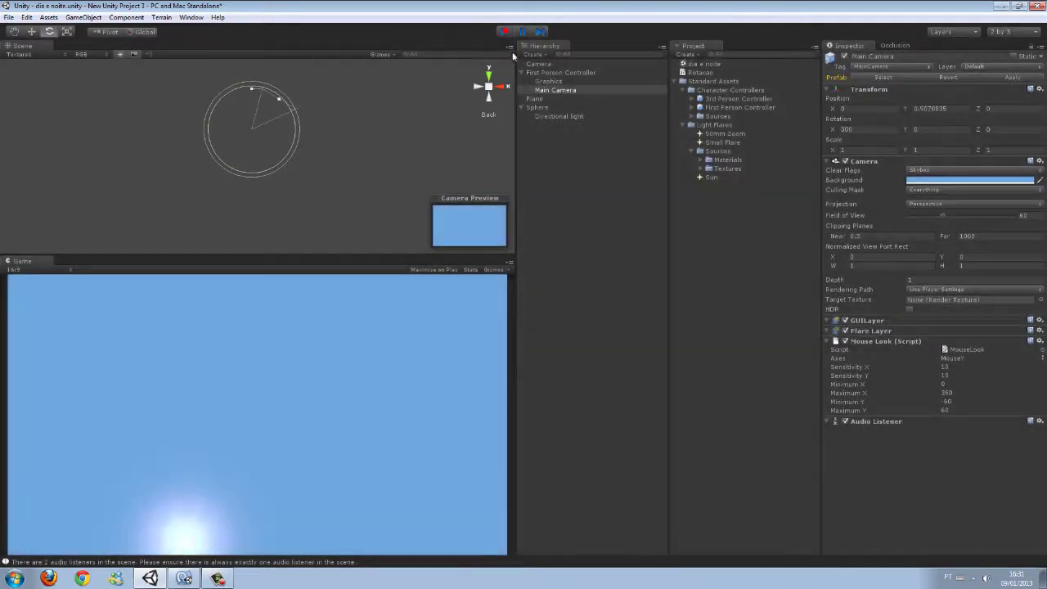